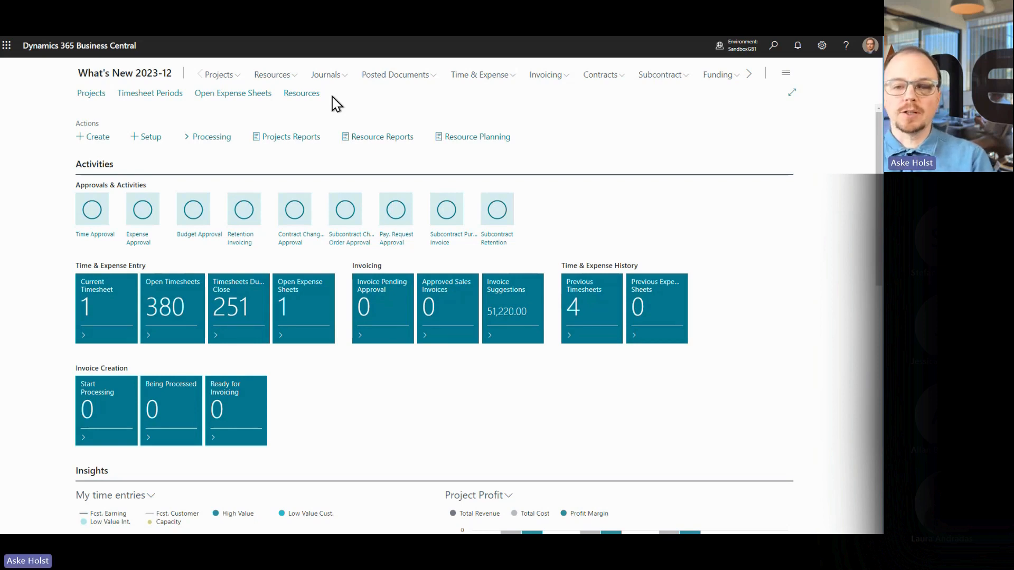
# Step: Open the Import Projects page for project processing
pyautogui.click(157, 140)
pyautogui.click(218, 140)
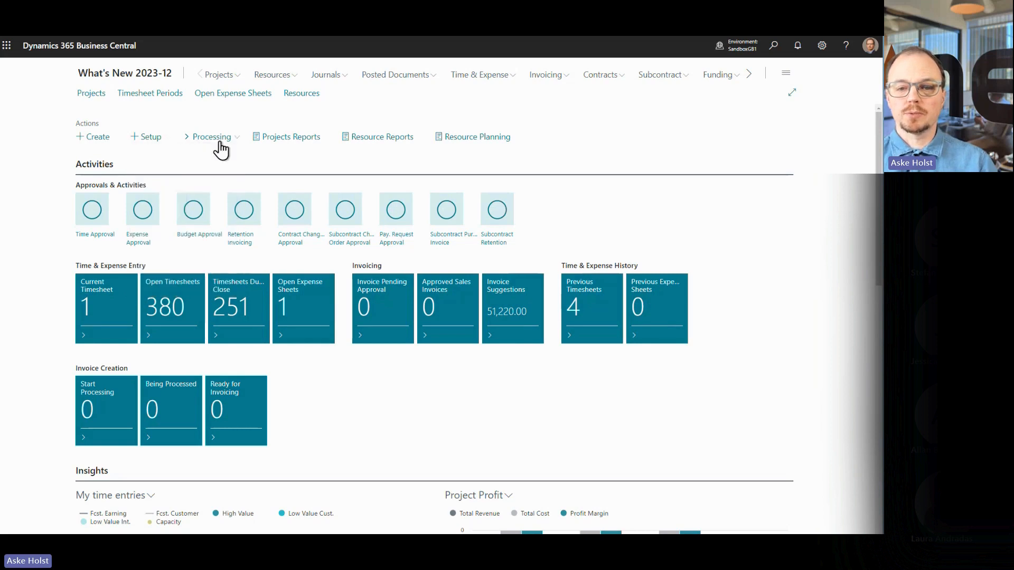
pyautogui.click(220, 140)
pyautogui.moveTo(232, 159)
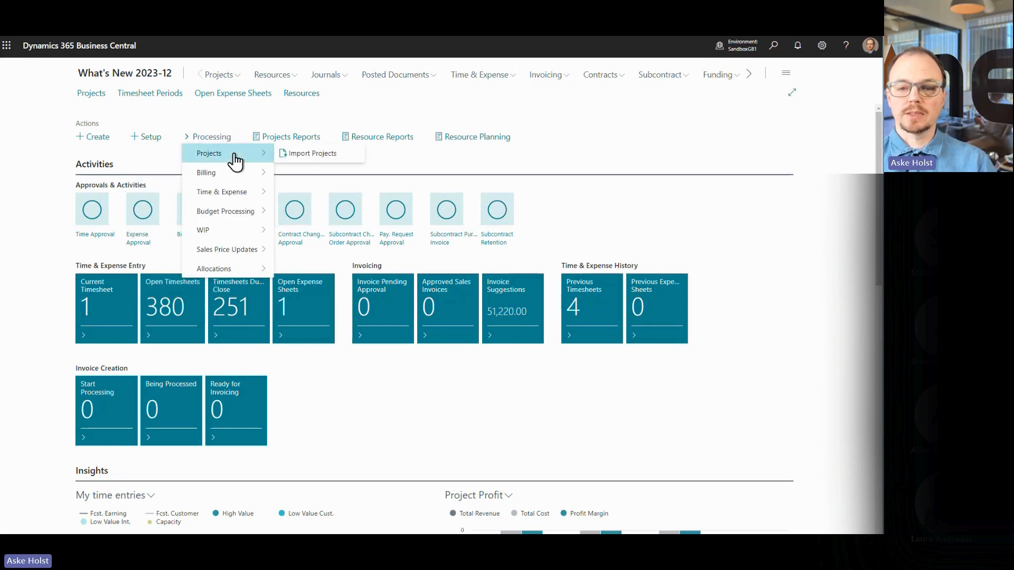
pyautogui.click(312, 155)
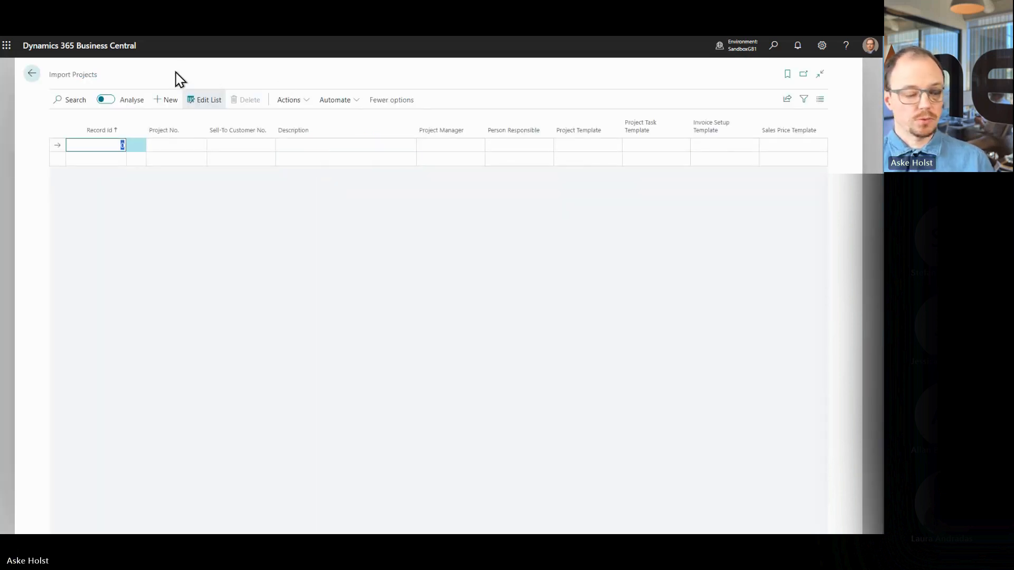
# Step: Fill the first import line with record ID 2, project number 123456, the sell-to customer number, description "Old project" and the available project manager
pyautogui.write('2')
pyautogui.press('Tab')
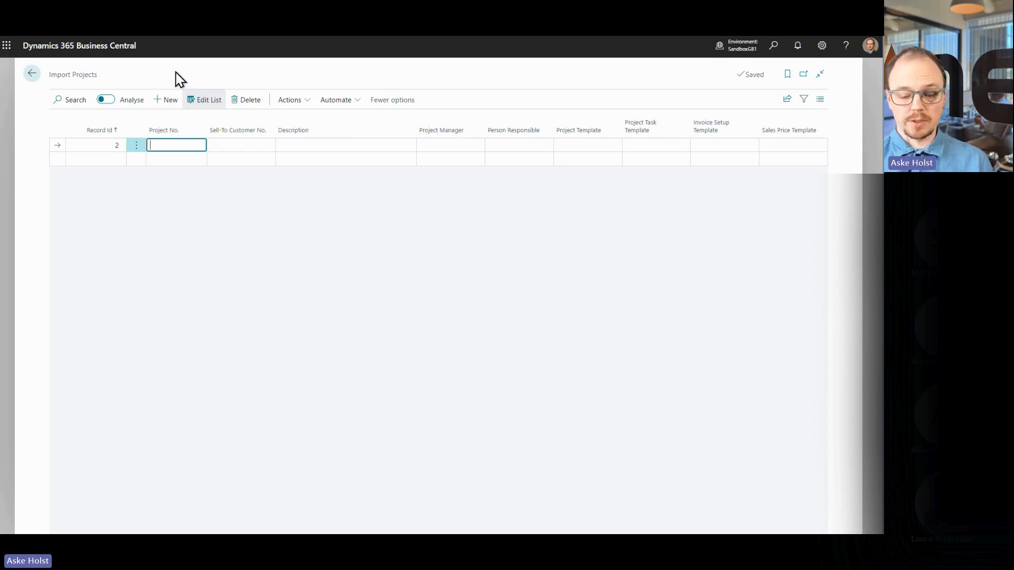
pyautogui.write('123456')
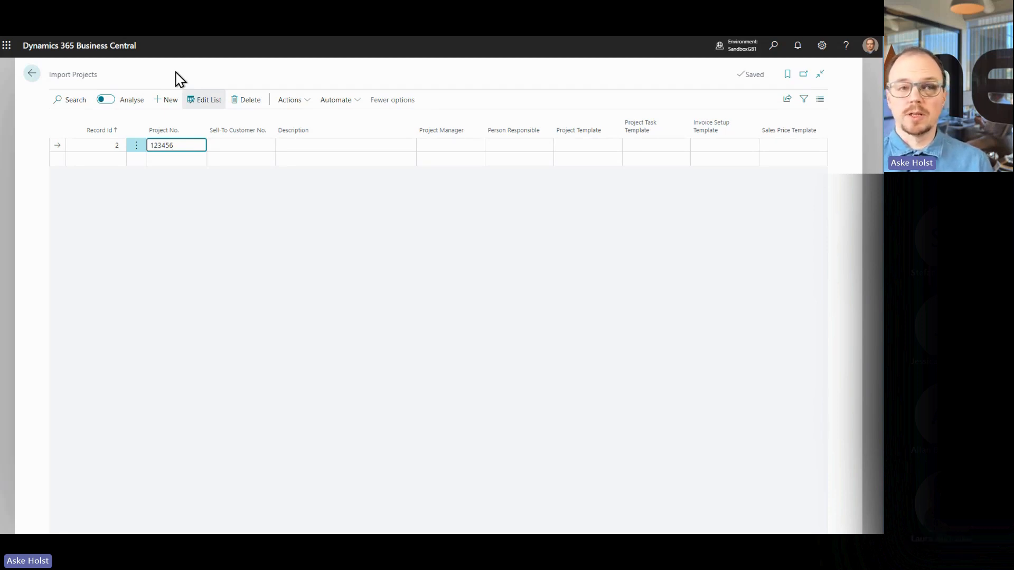
pyautogui.press('Tab')
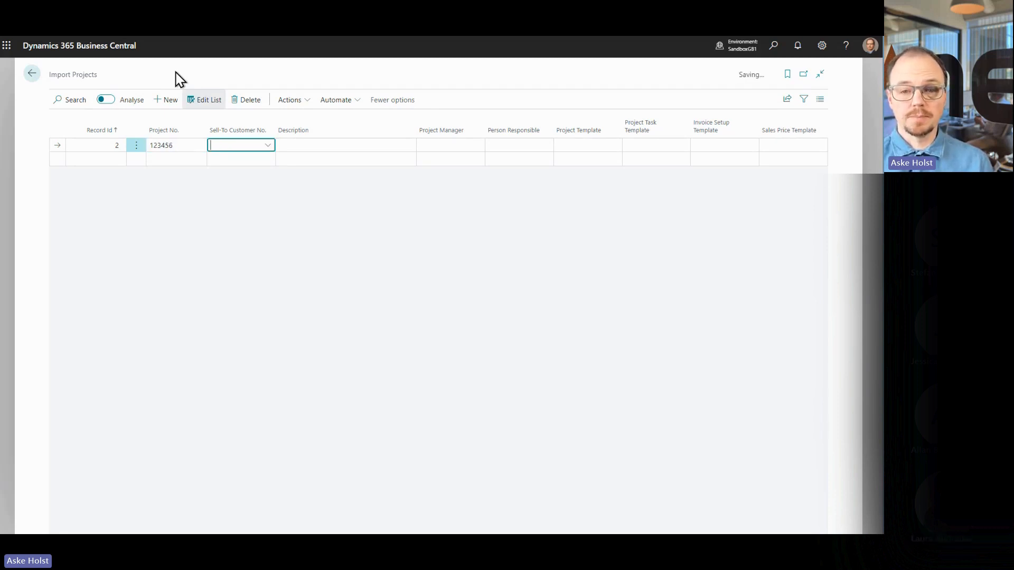
pyautogui.write('10000')
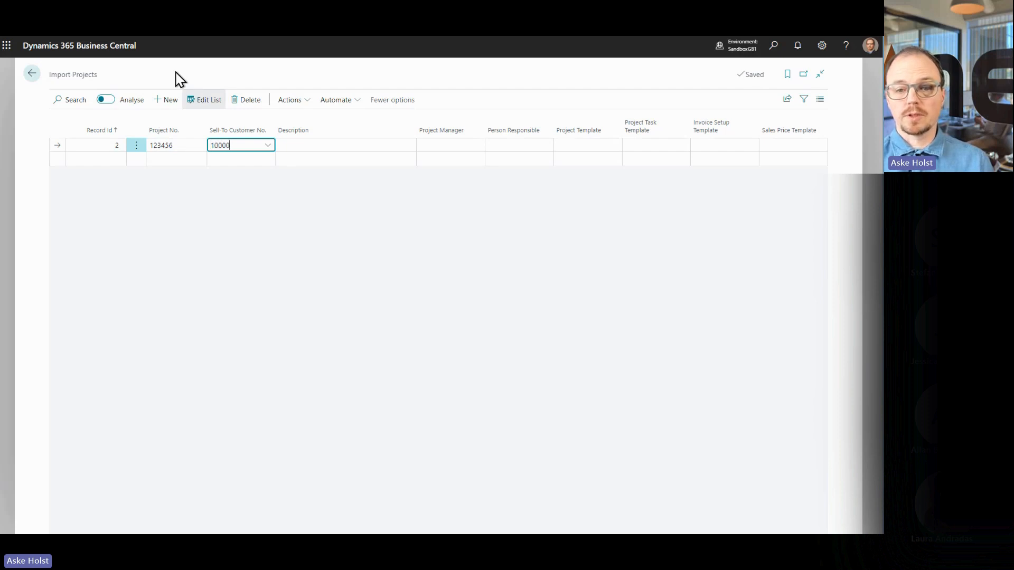
pyautogui.press('Tab')
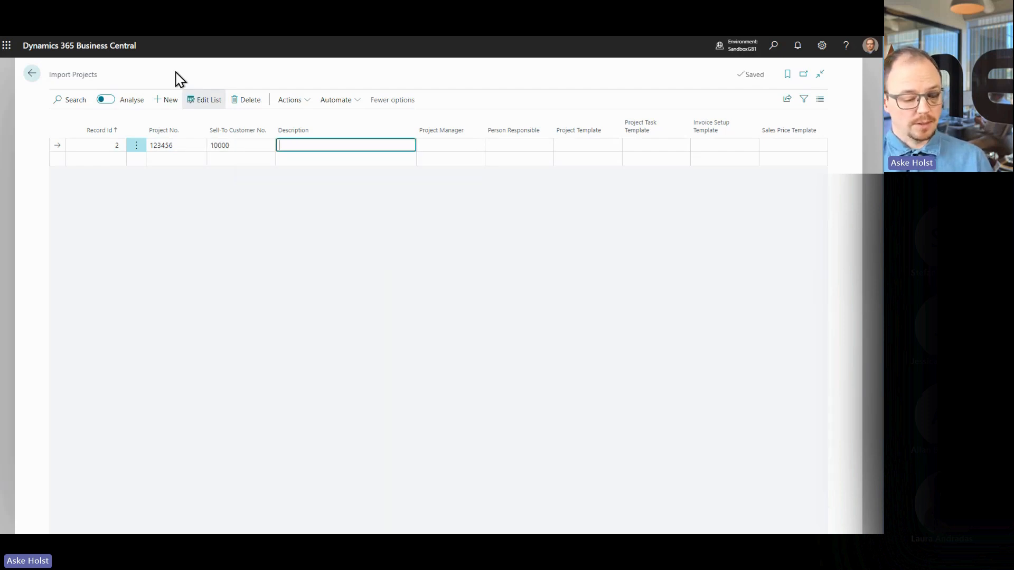
pyautogui.write('Old project')
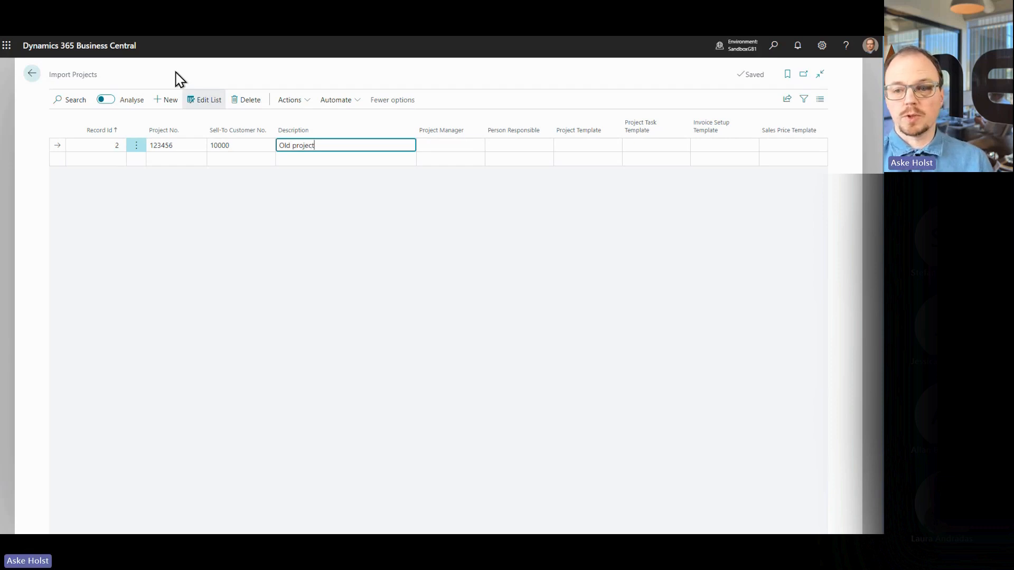
pyautogui.press('Tab')
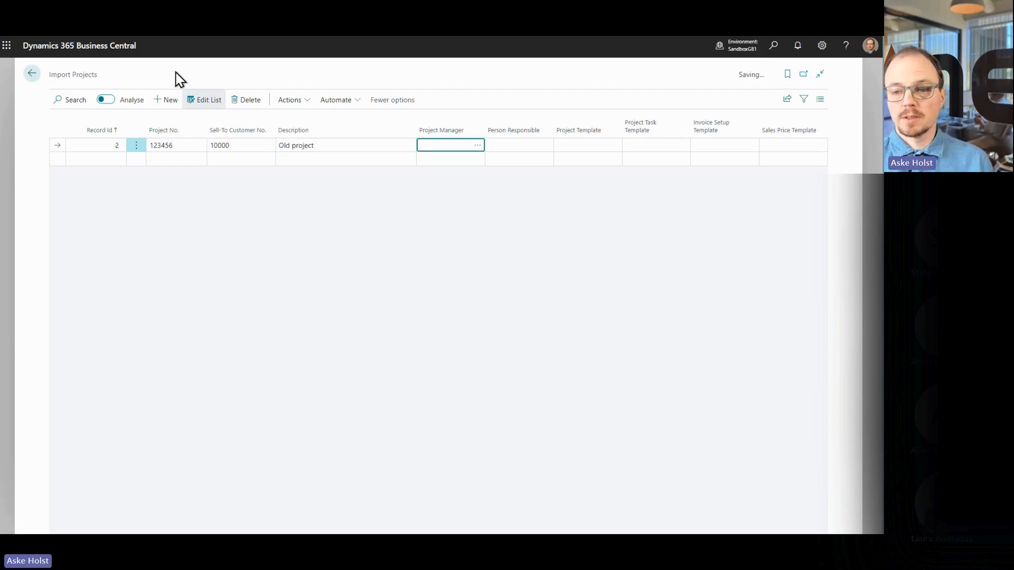
pyautogui.click(478, 147)
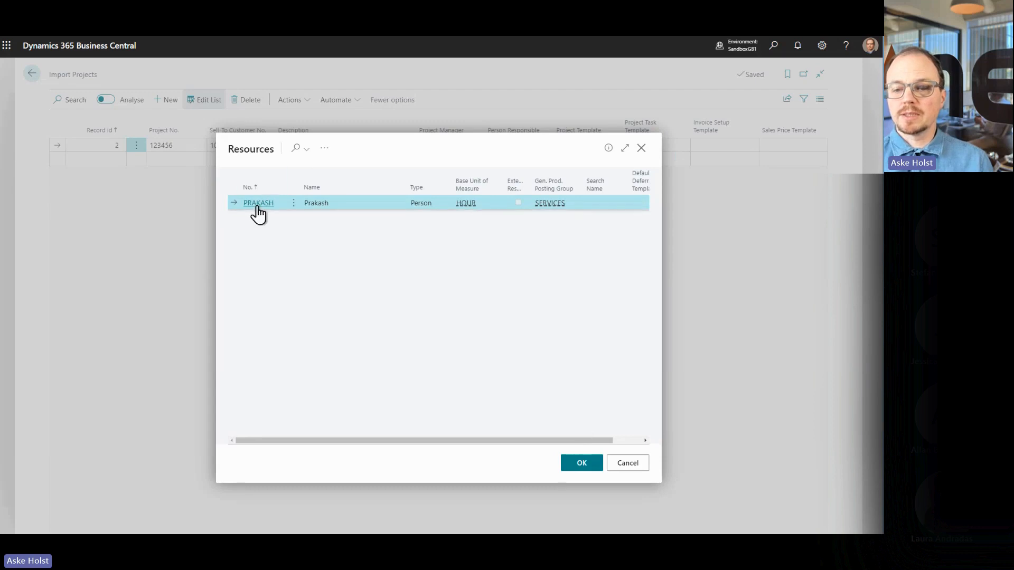
pyautogui.click(258, 202)
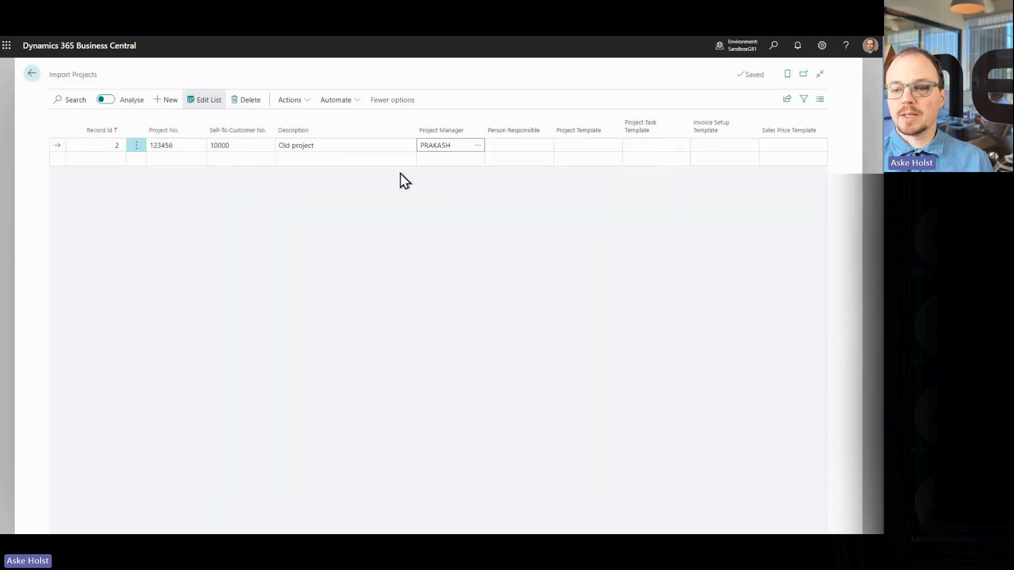
# Step: Assign project template DEMO01, project task template DEMO and invoice setup template DETAILED to the import line
pyautogui.click(578, 145)
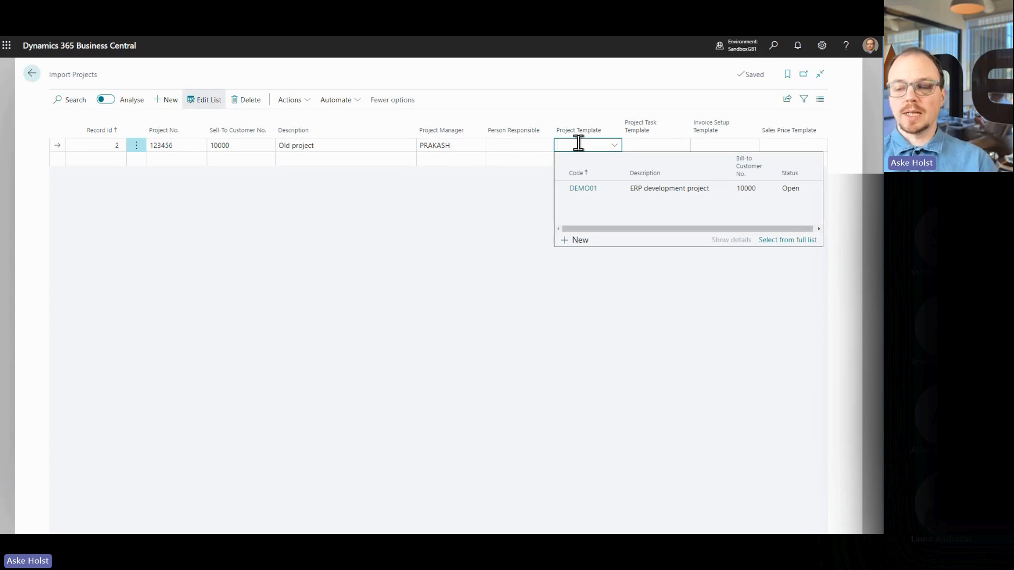
pyautogui.click(591, 189)
pyautogui.click(656, 143)
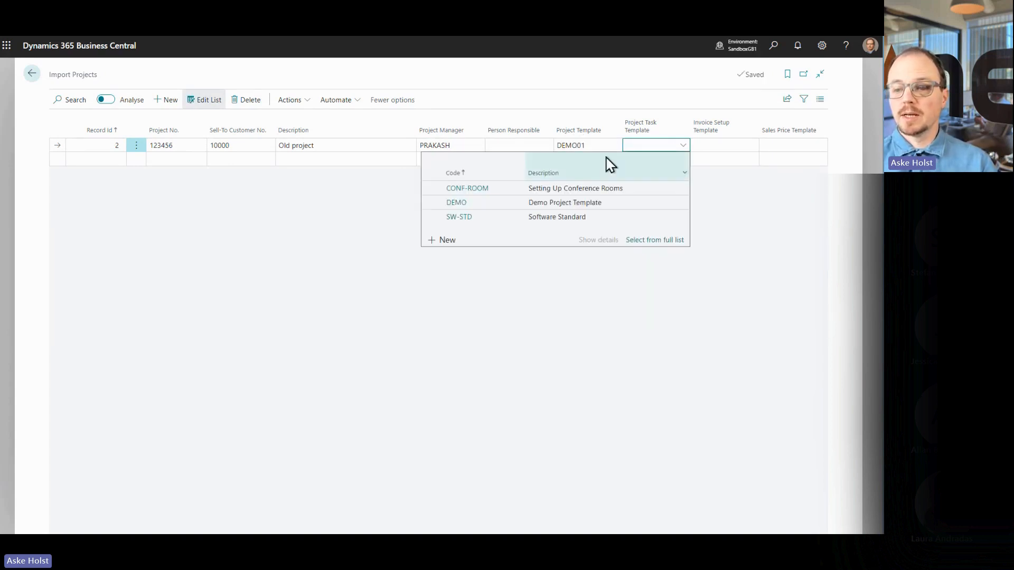
pyautogui.click(453, 206)
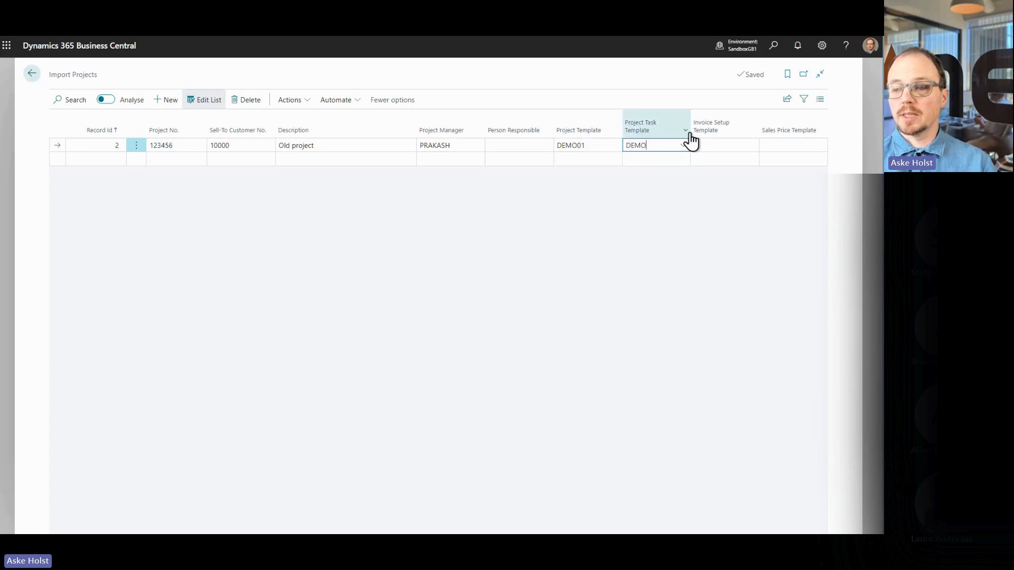
pyautogui.click(717, 145)
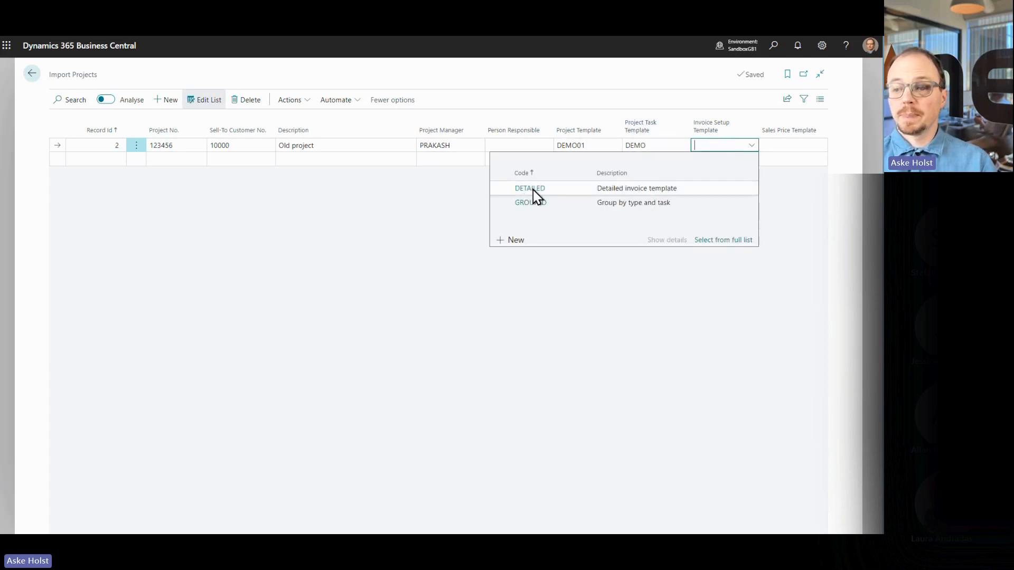
pyautogui.click(533, 189)
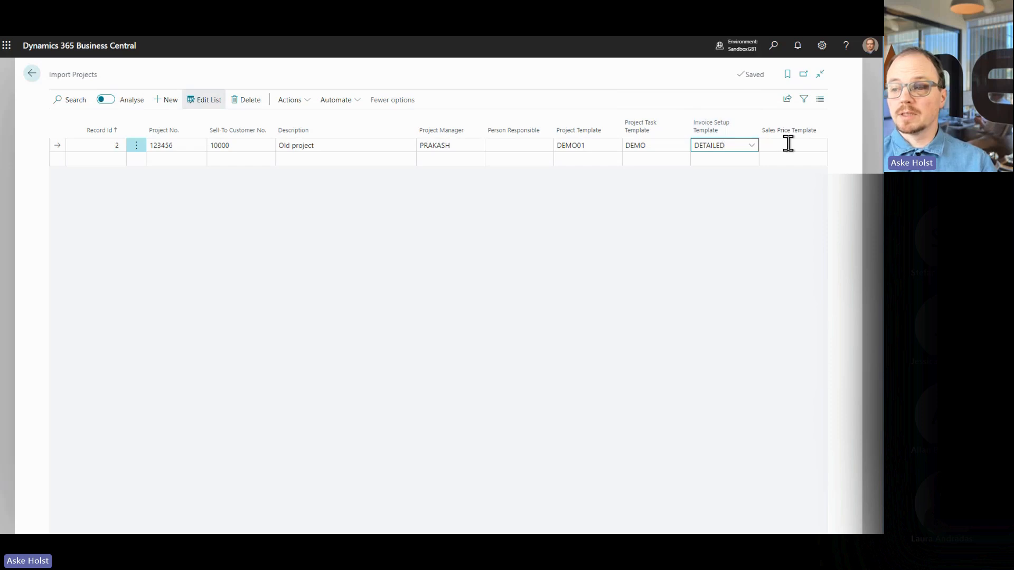
pyautogui.click(530, 72)
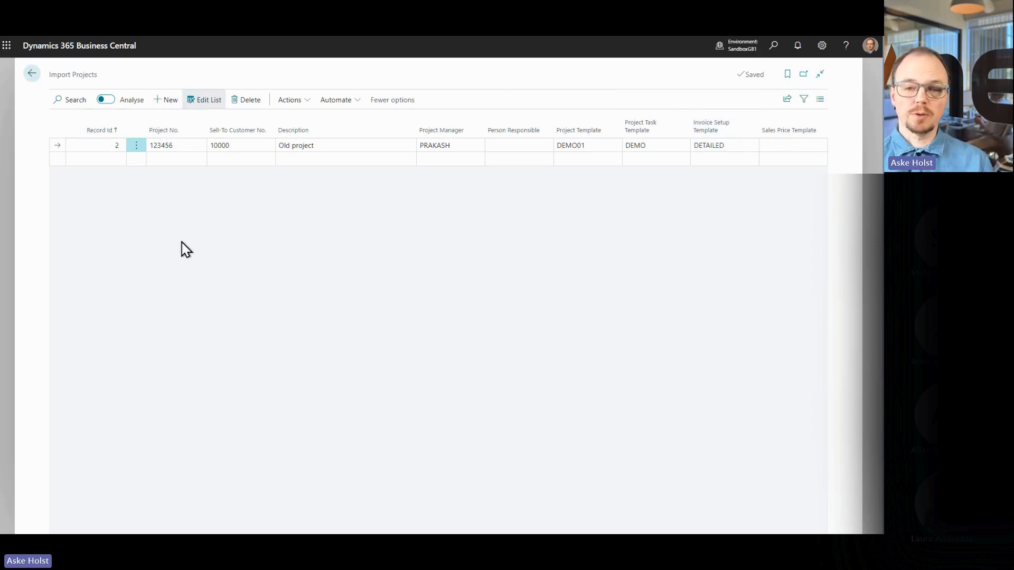
# Step: Create the project from the import line and return to the role centre
pyautogui.click(303, 103)
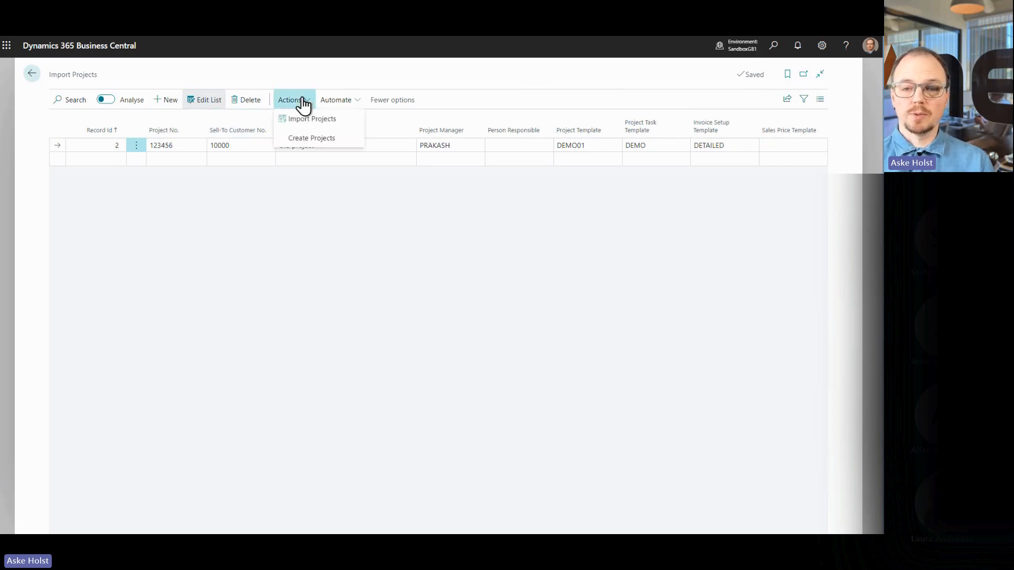
pyautogui.click(313, 139)
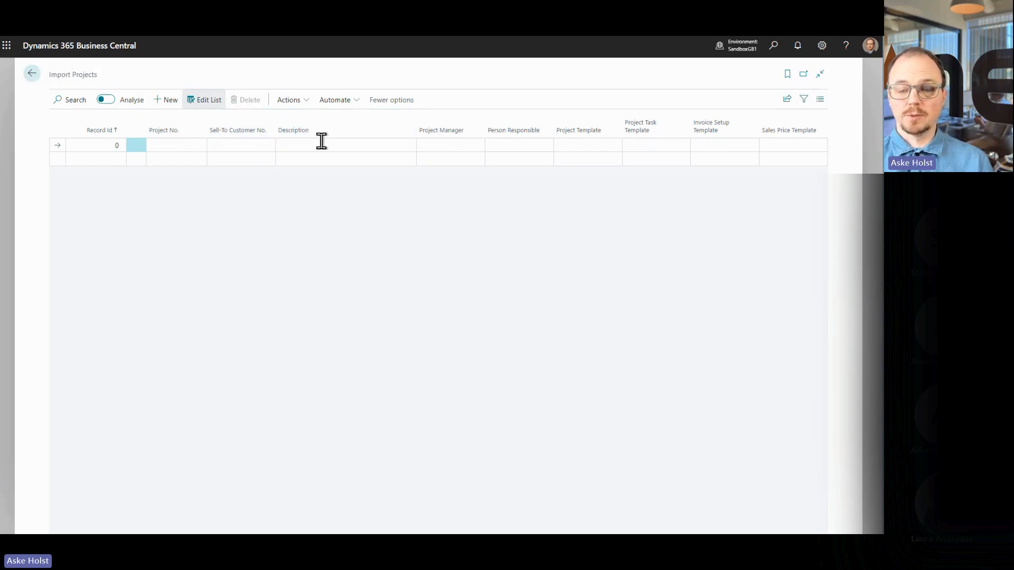
pyautogui.click(33, 75)
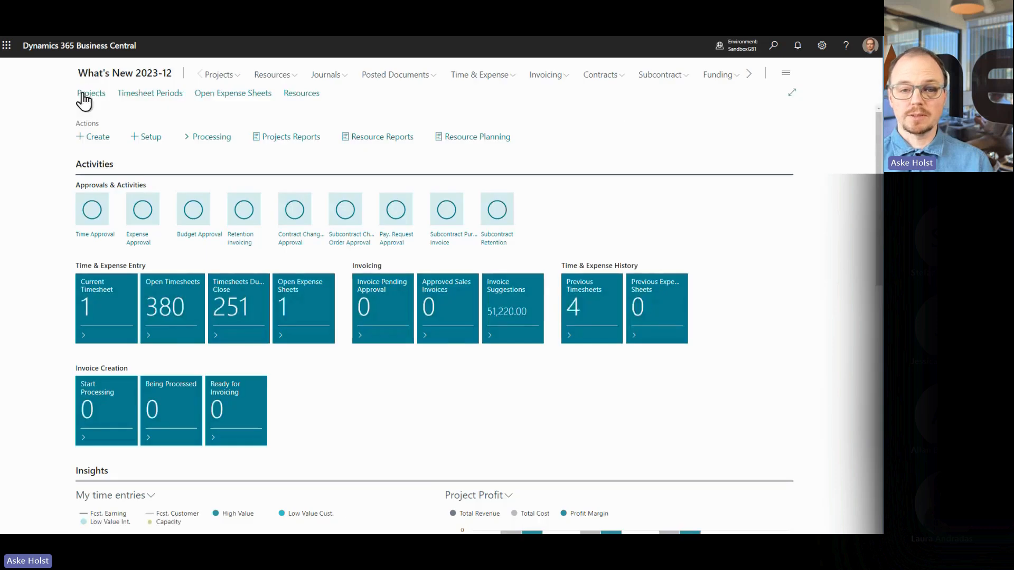
# Step: Open the project list and check the project plan and tasks of "Old project", then return to the list
pyautogui.click(100, 99)
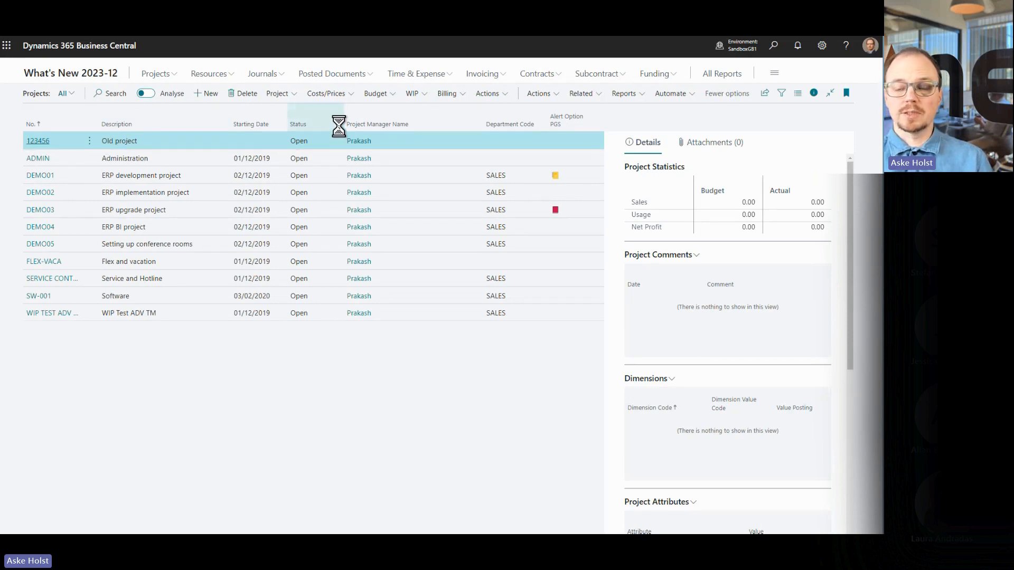
pyautogui.moveTo(338, 125)
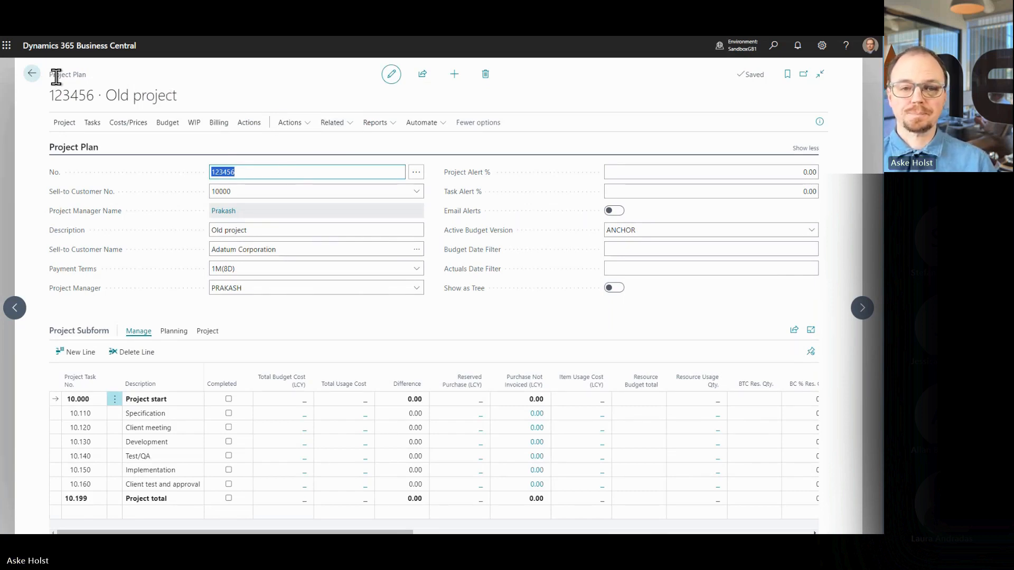
pyautogui.click(32, 74)
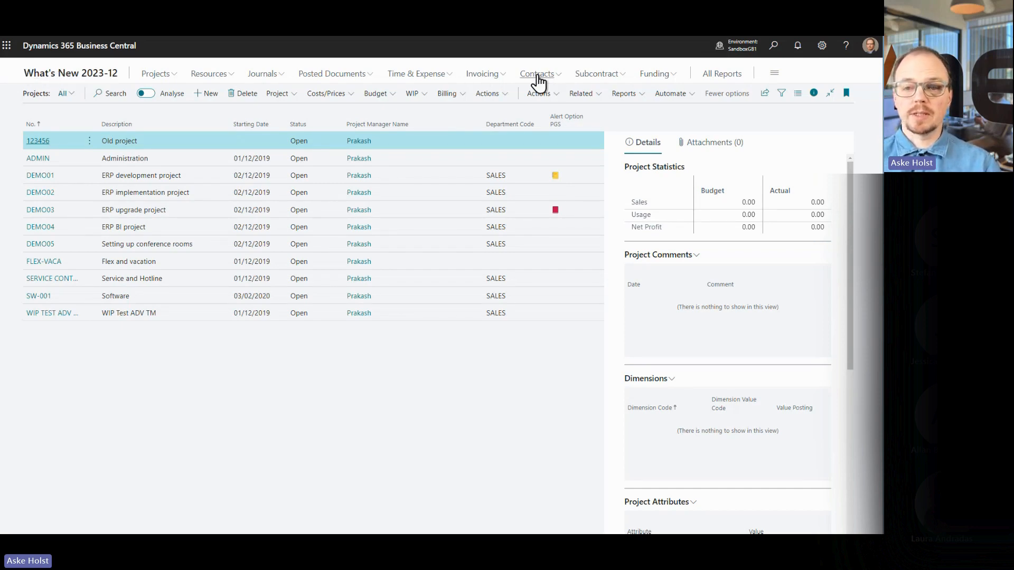
# Step: Search for "vendor", go to the Vendors list and open the card of the vendor directly above Raw material supplier
pyautogui.click(774, 46)
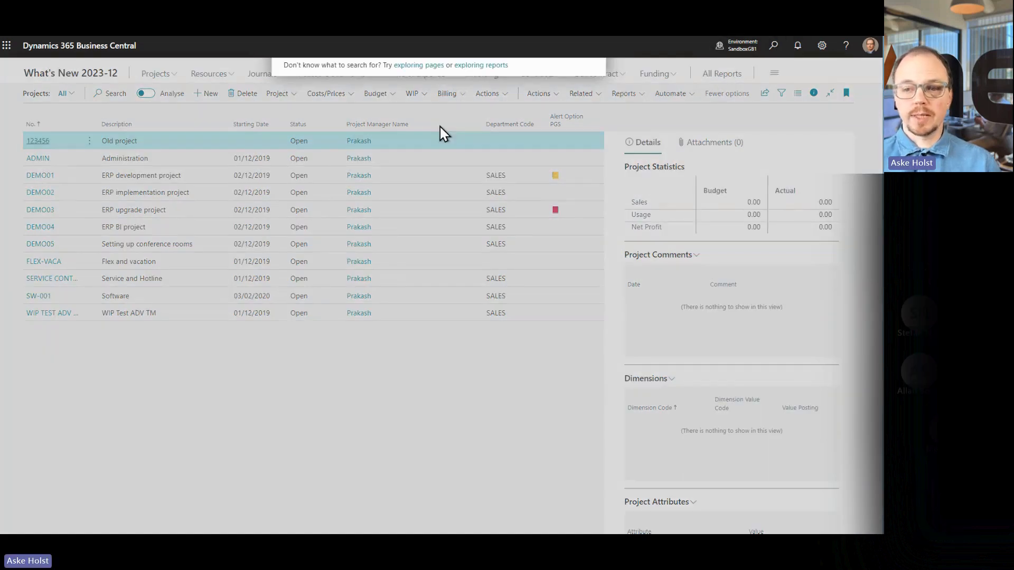
pyautogui.write('vendor')
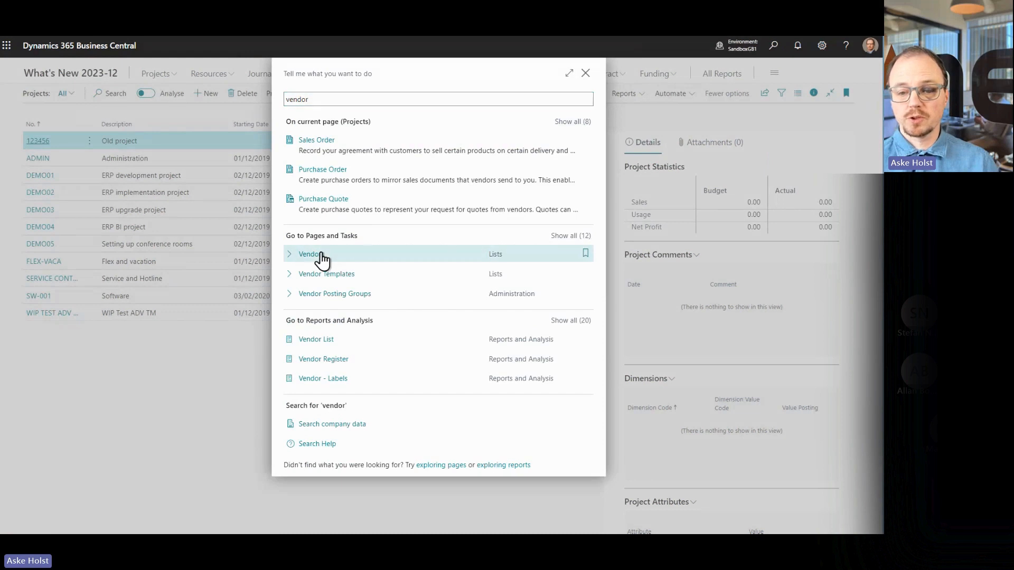
pyautogui.click(320, 255)
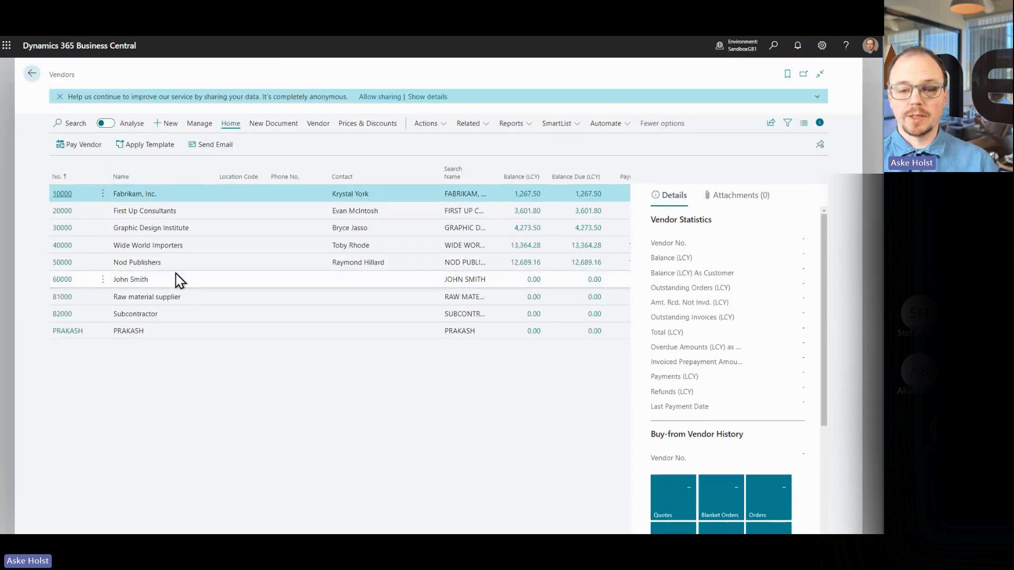
pyautogui.click(177, 279)
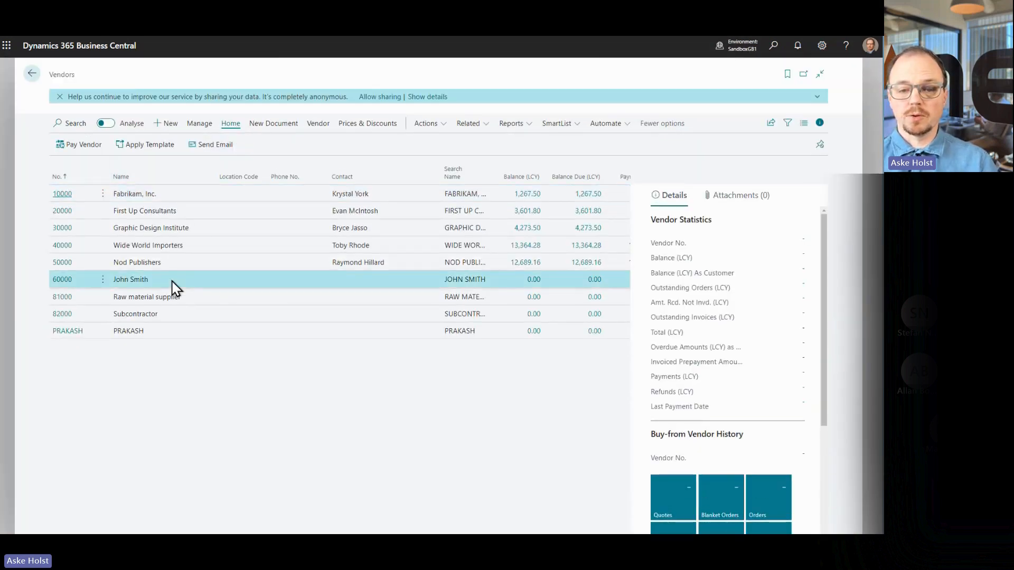
pyautogui.click(56, 282)
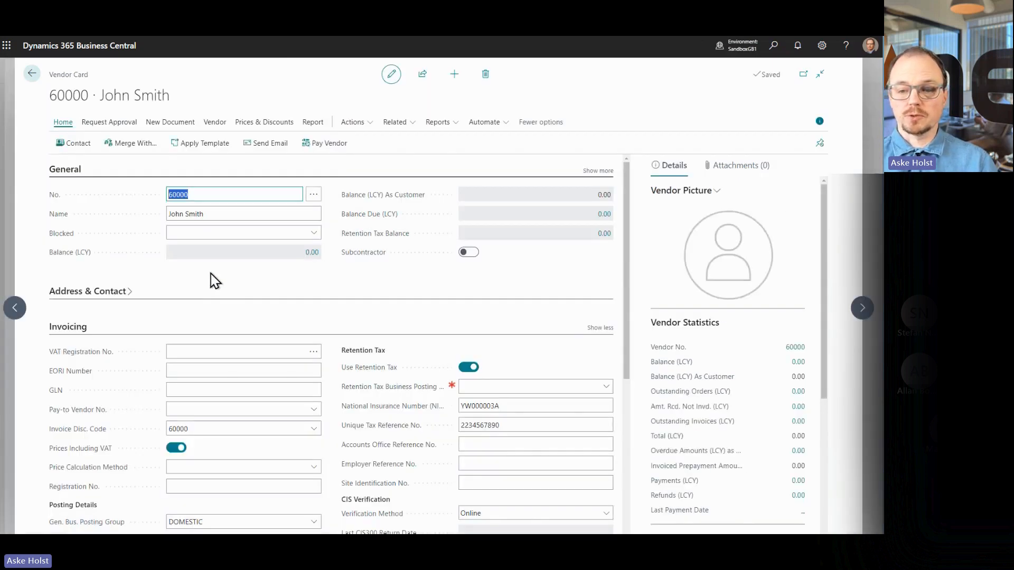
# Step: Select Online as the CIS verification method on the vendor card
pyautogui.scroll(-3, 350, 287)
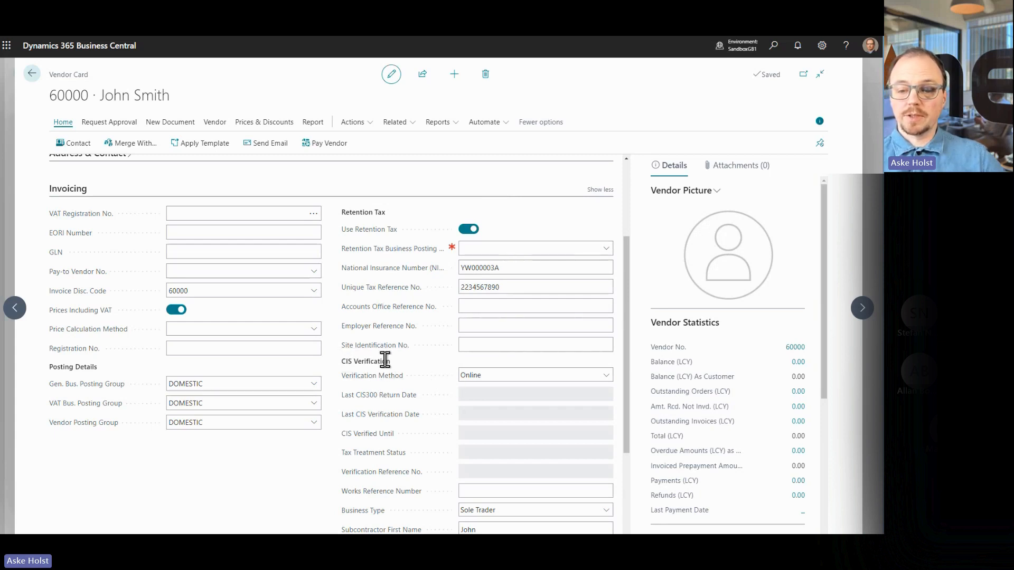
pyautogui.click(537, 375)
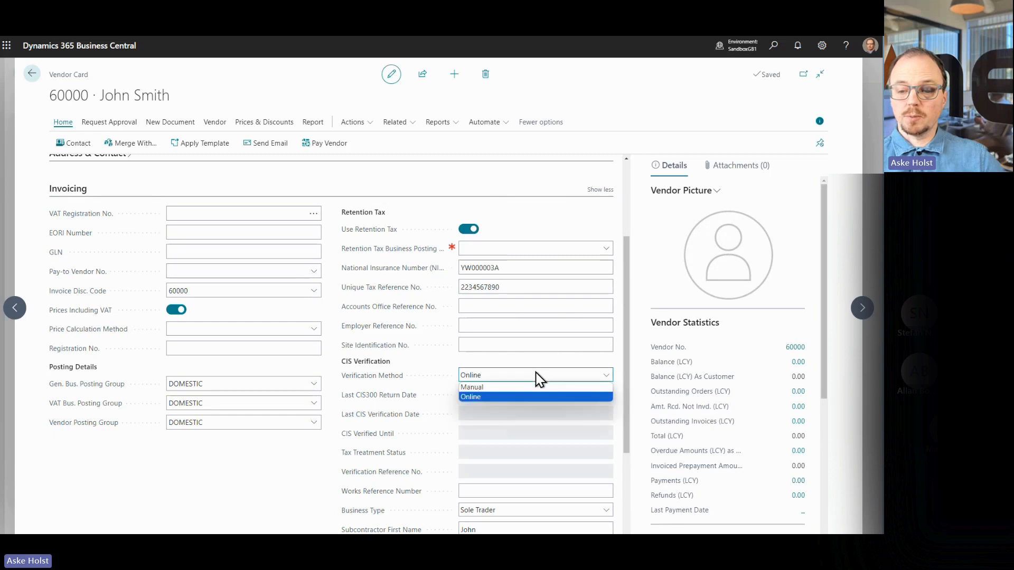
pyautogui.click(512, 397)
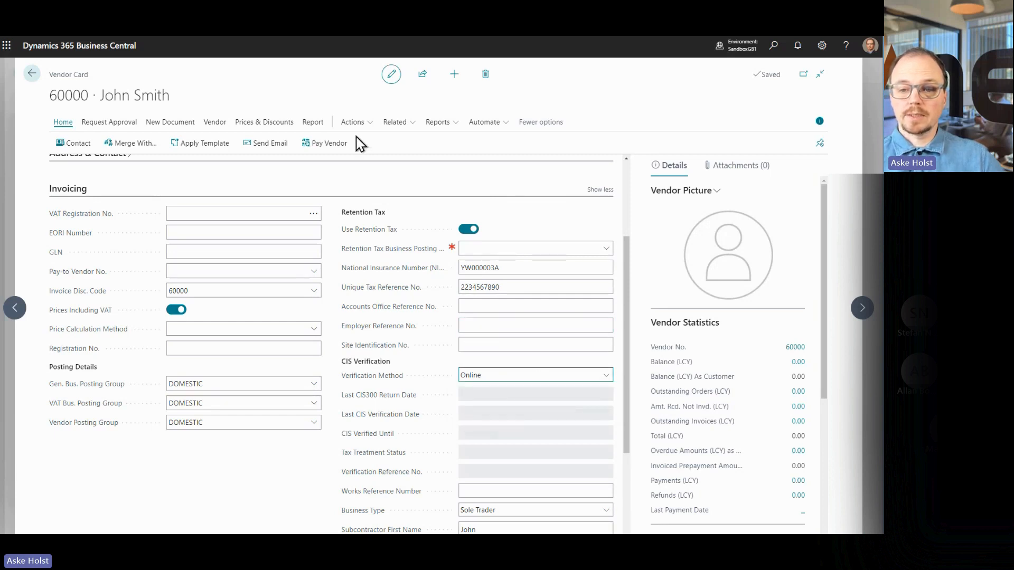
# Step: Verify the subcontractor through CIS from the vendor card, confirming the agreed contract and keeping all test mode options off
pyautogui.click(354, 123)
pyautogui.moveTo(391, 264)
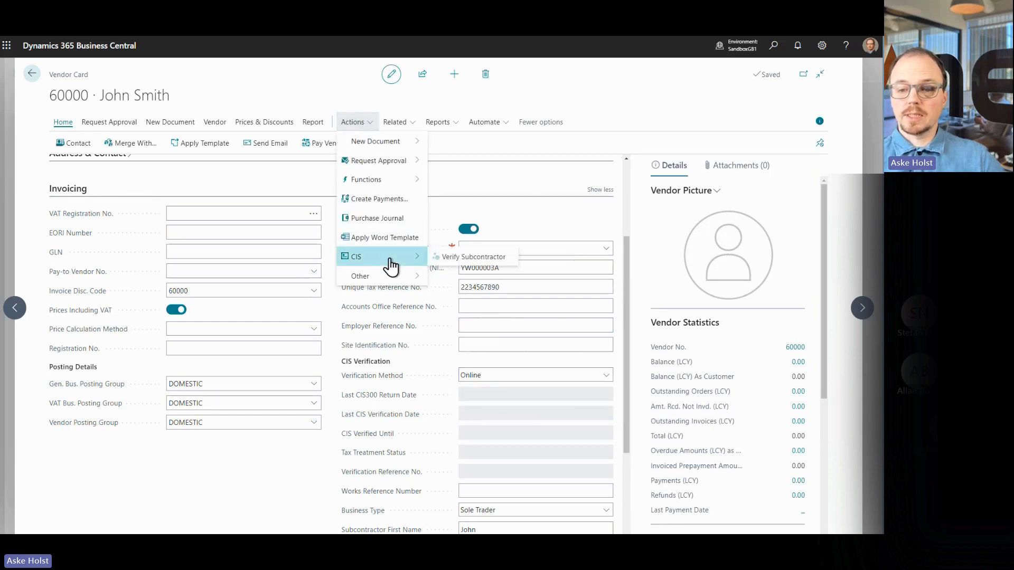
pyautogui.click(464, 258)
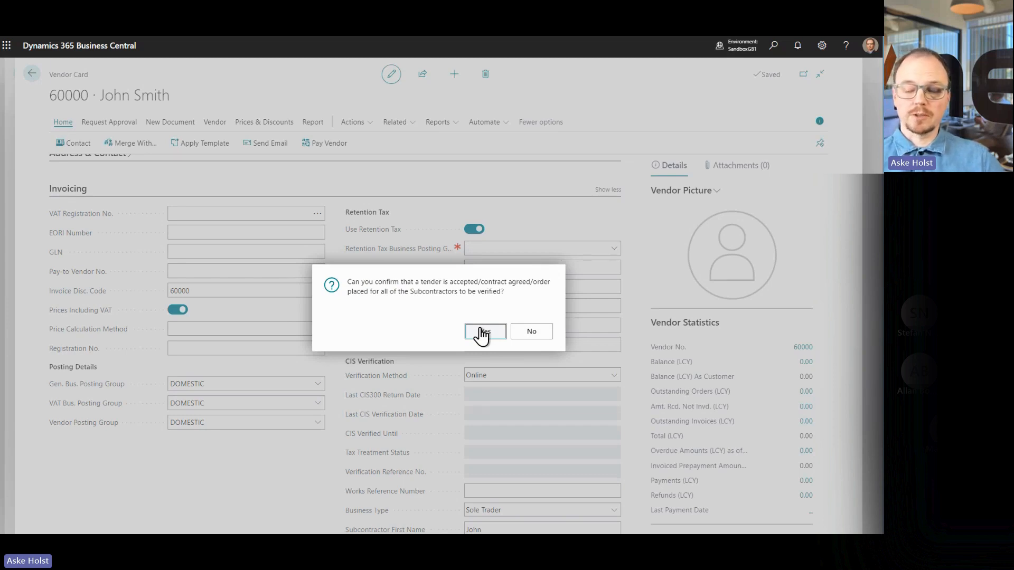
pyautogui.click(480, 332)
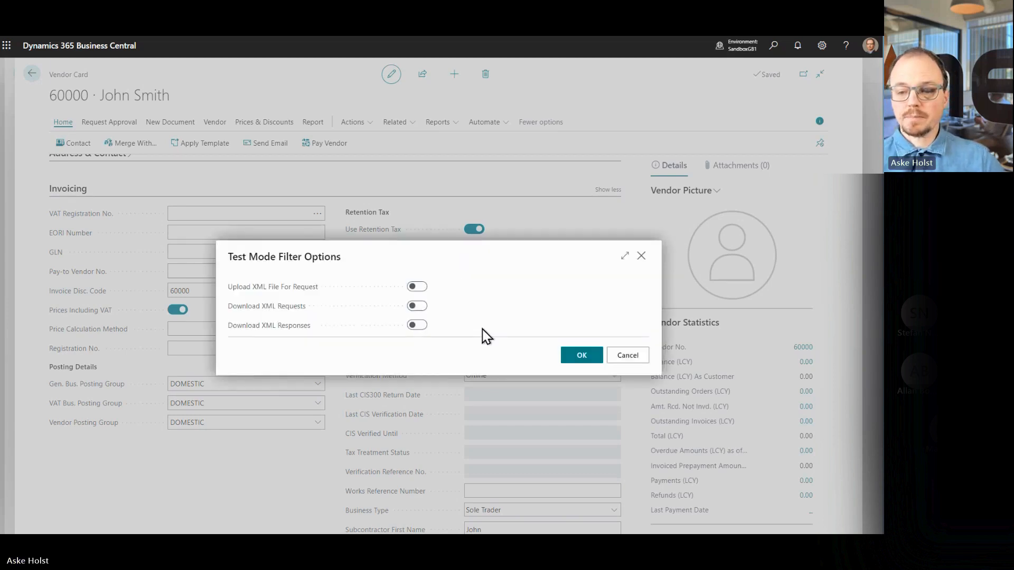
pyautogui.click(596, 357)
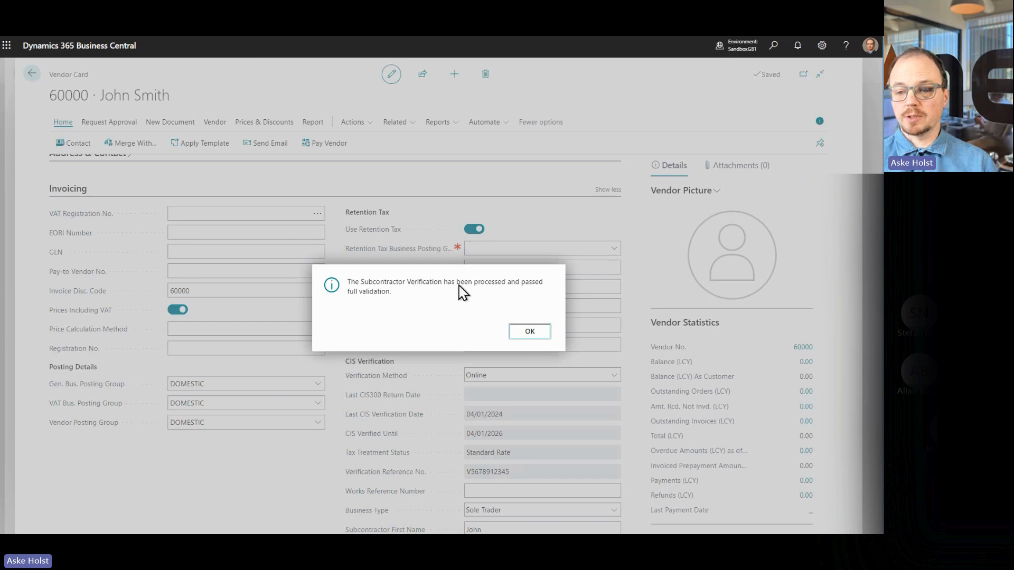
pyautogui.click(529, 331)
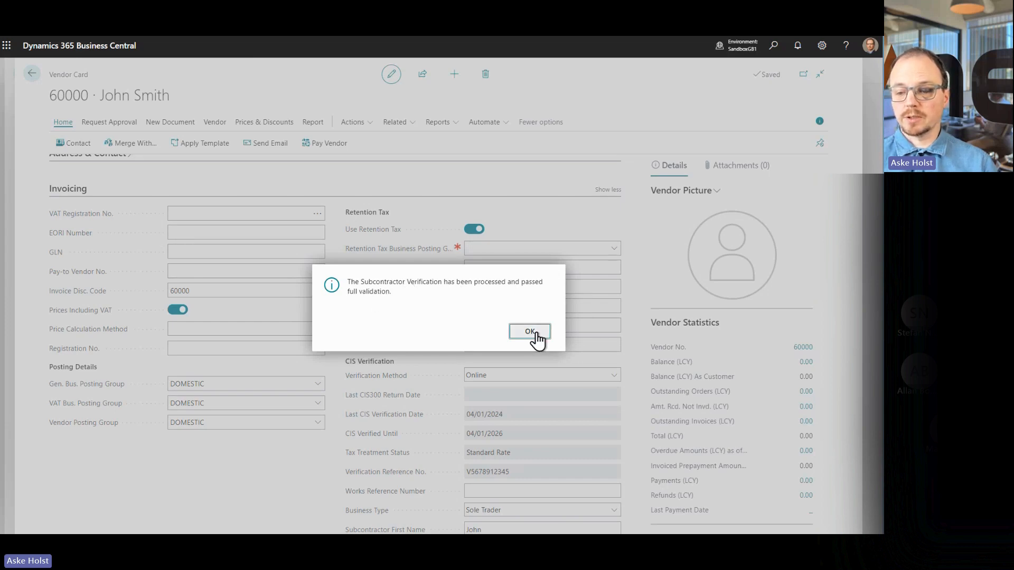
# Step: Review the CIS verification details on the vendor card and return to the role centre
pyautogui.scroll(-2, 519, 311)
pyautogui.scroll(-2, 519, 312)
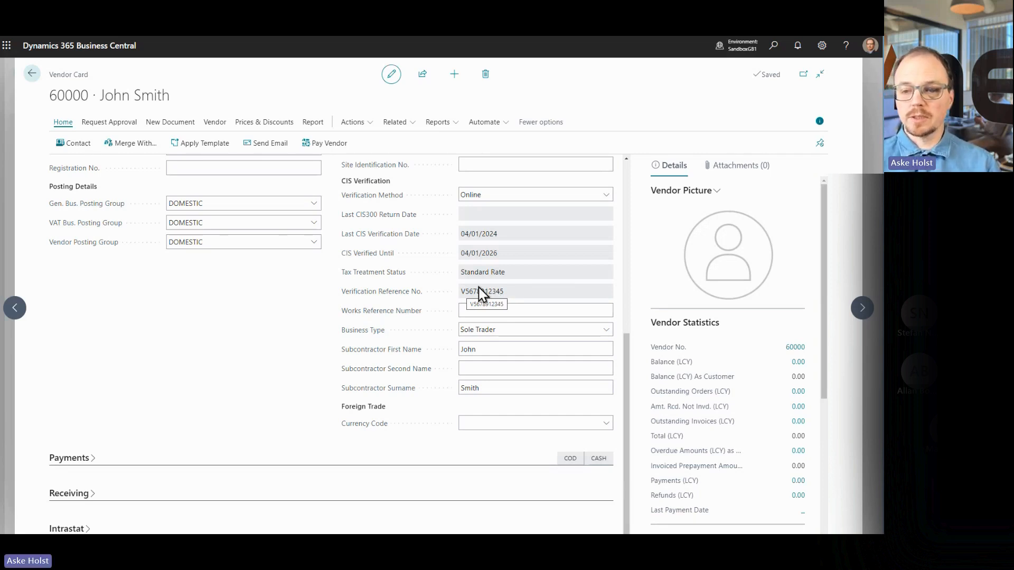
pyautogui.scroll(1, 494, 229)
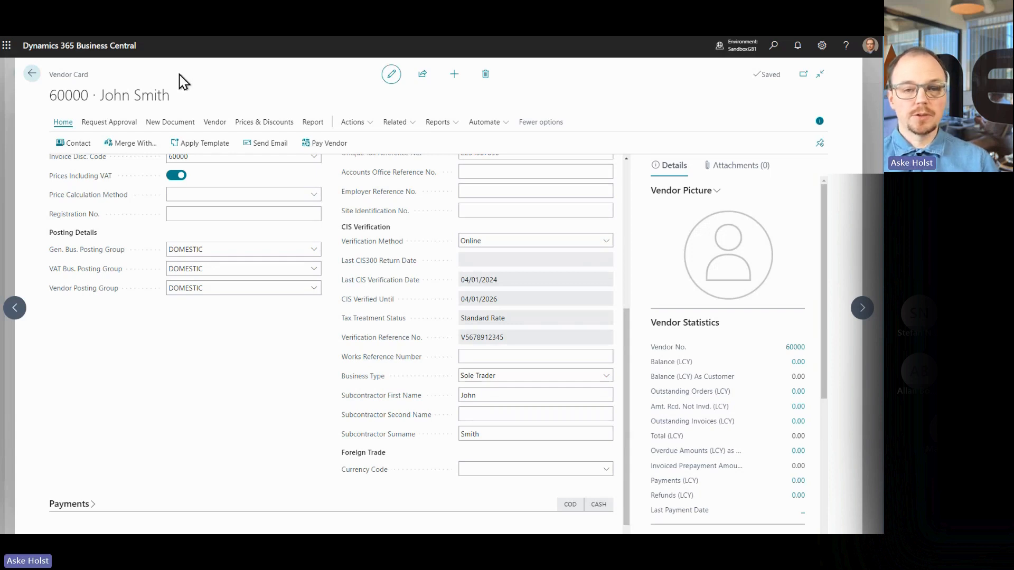
pyautogui.click(32, 74)
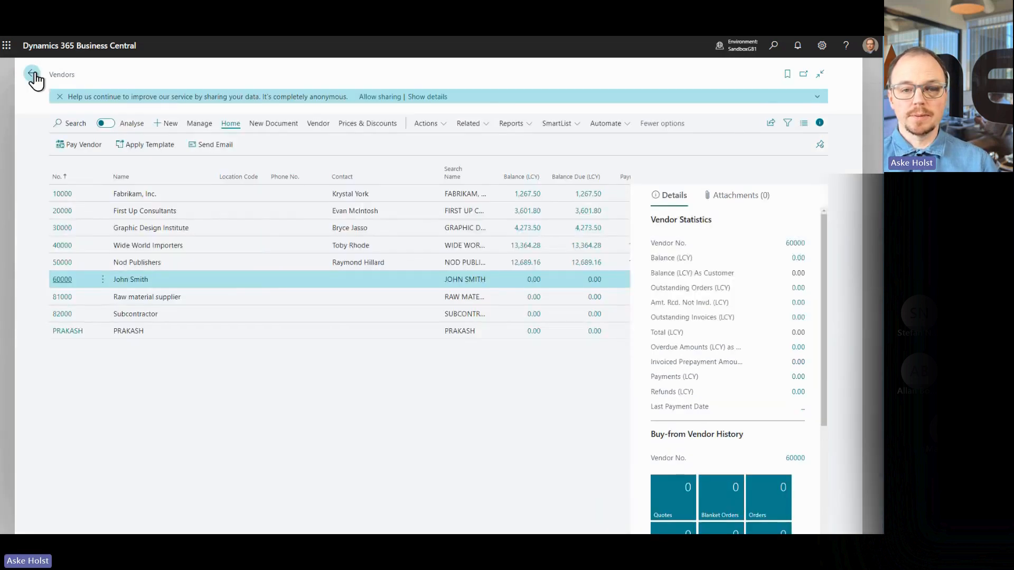
pyautogui.click(32, 75)
pyautogui.click(39, 77)
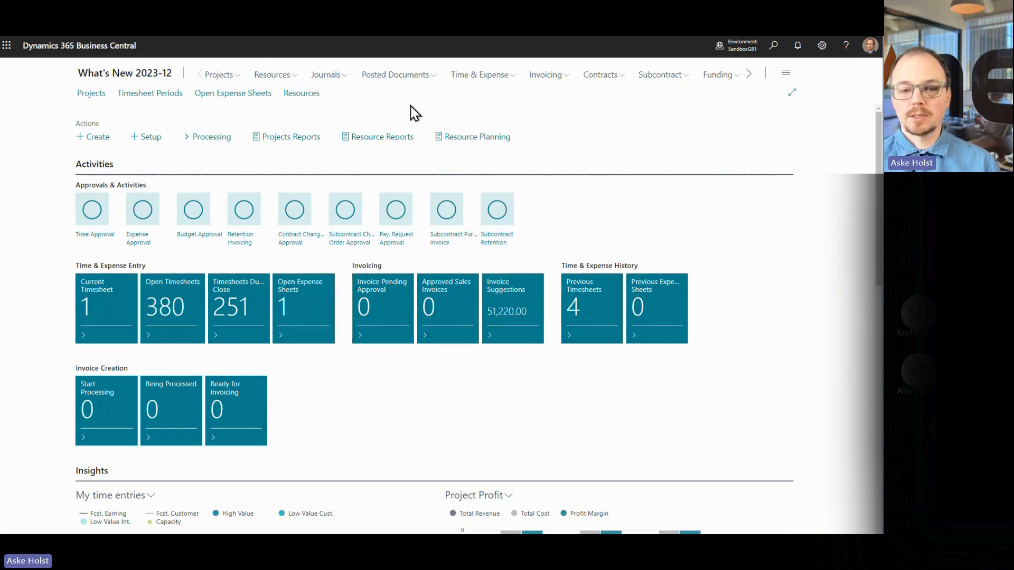
# Step: Start a project with the Quick Project Guide, choosing template DEMO01 and Adatum Corporation as the customer
pyautogui.click(97, 139)
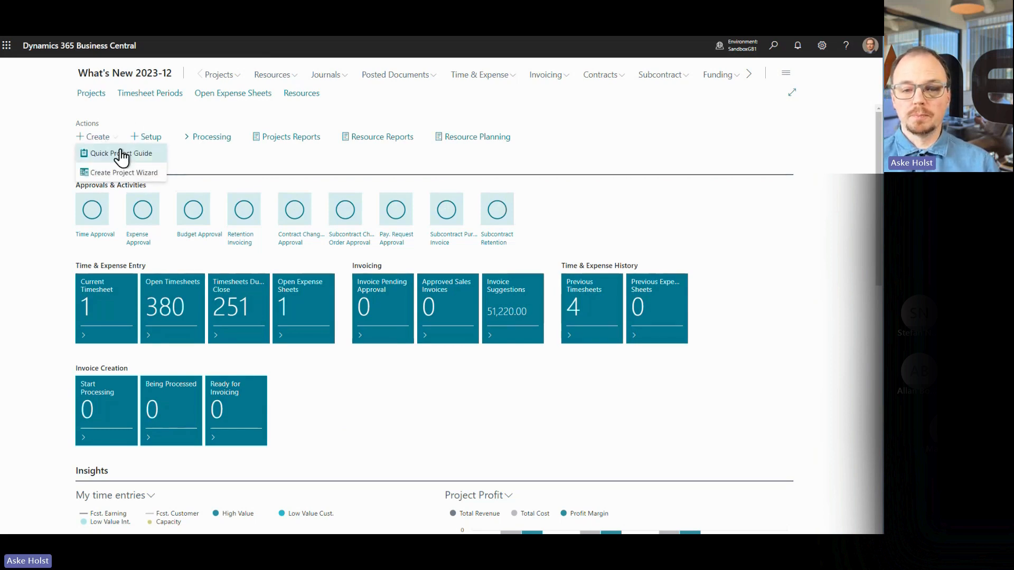
pyautogui.click(122, 154)
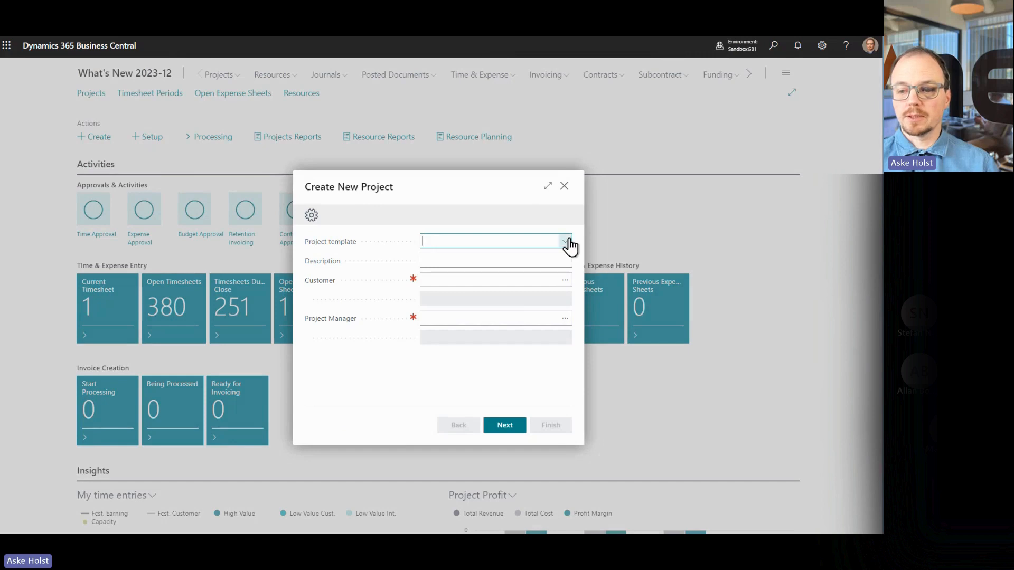
pyautogui.click(567, 240)
pyautogui.click(455, 283)
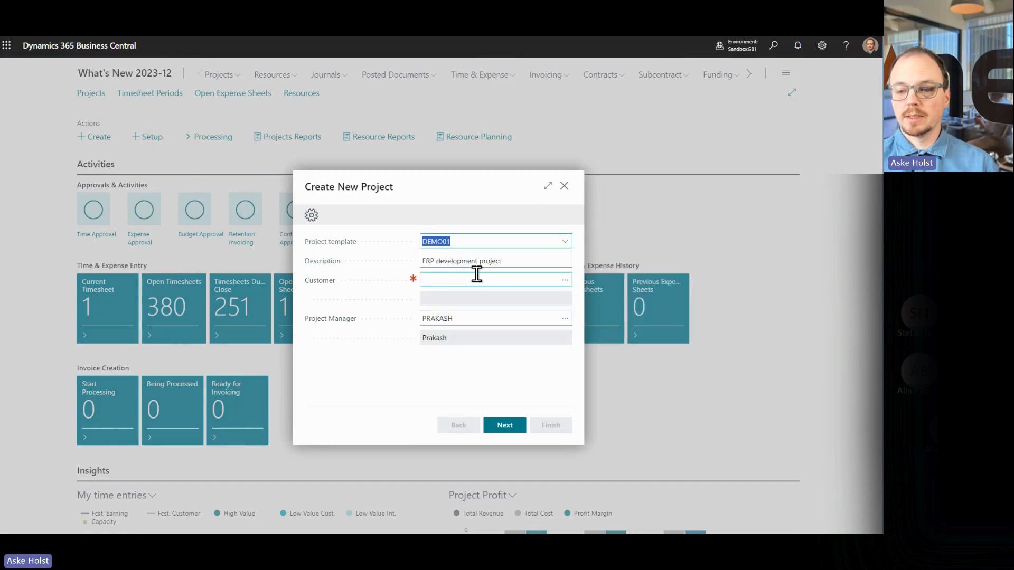
pyautogui.click(558, 281)
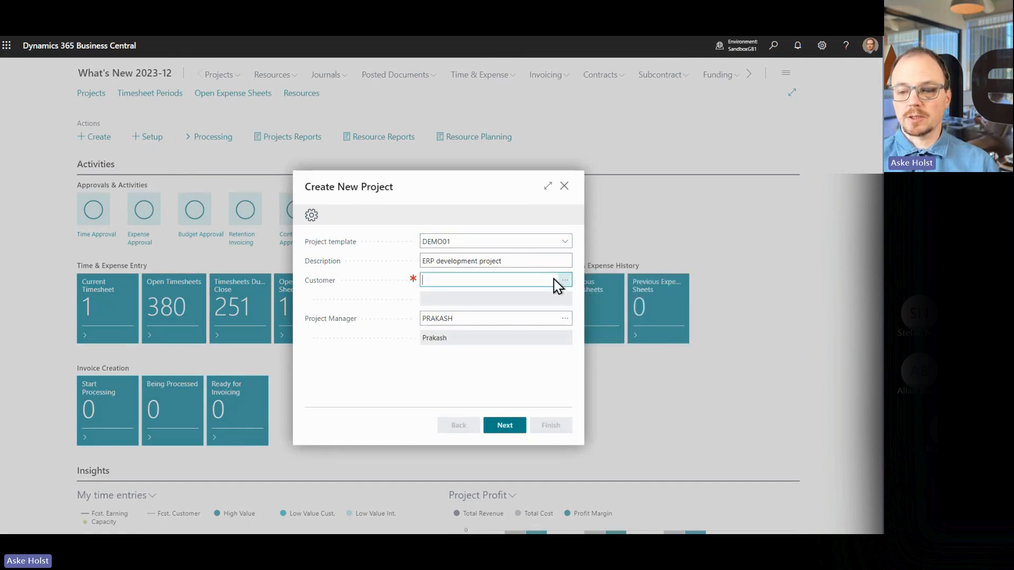
pyautogui.click(562, 281)
pyautogui.click(272, 204)
# Step: Finish the guide without setting any dimensions or extra options and open the new project's plan
pyautogui.click(509, 425)
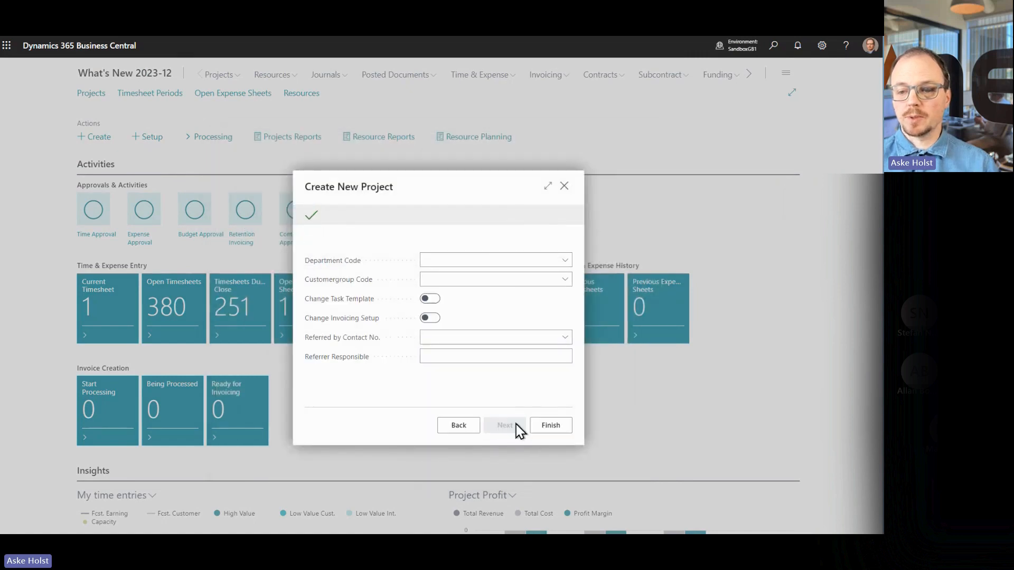
pyautogui.click(549, 427)
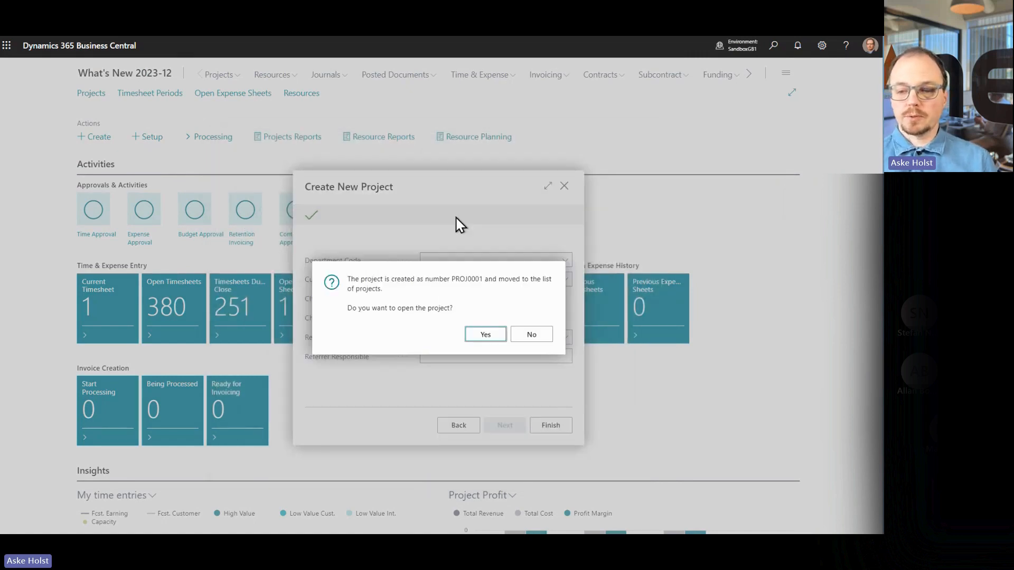
pyautogui.click(479, 335)
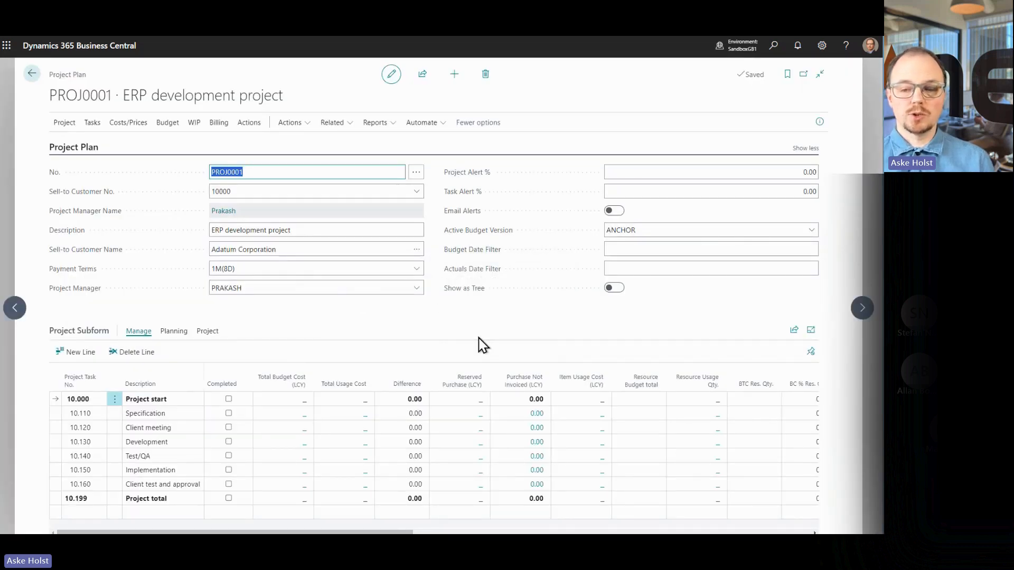
pyautogui.click(337, 309)
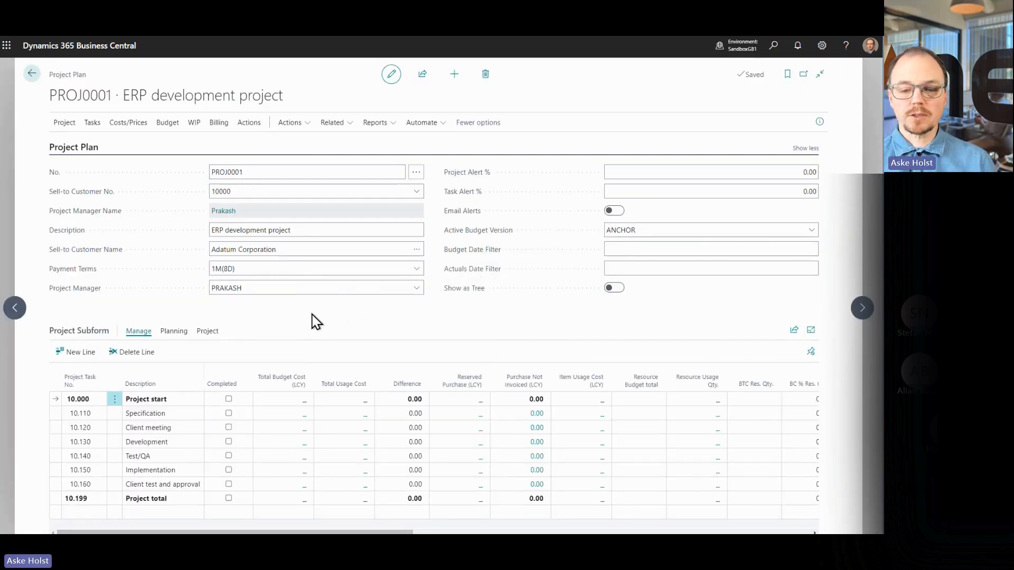
# Step: Open the project's Budget Matrix, set the budget type to Resource and pick the first person in the resource lookup
pyautogui.click(165, 122)
pyautogui.click(102, 143)
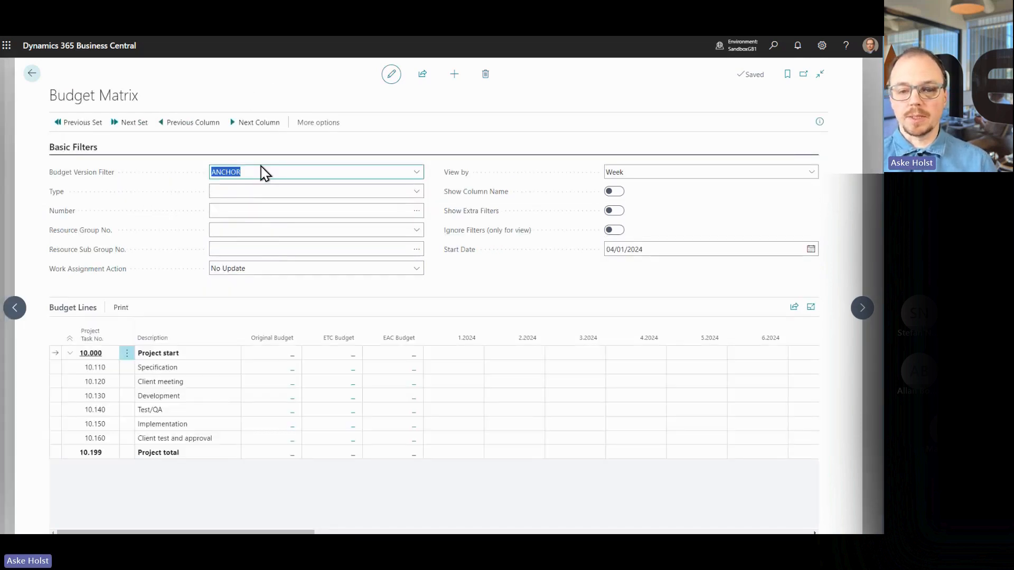
pyautogui.click(417, 192)
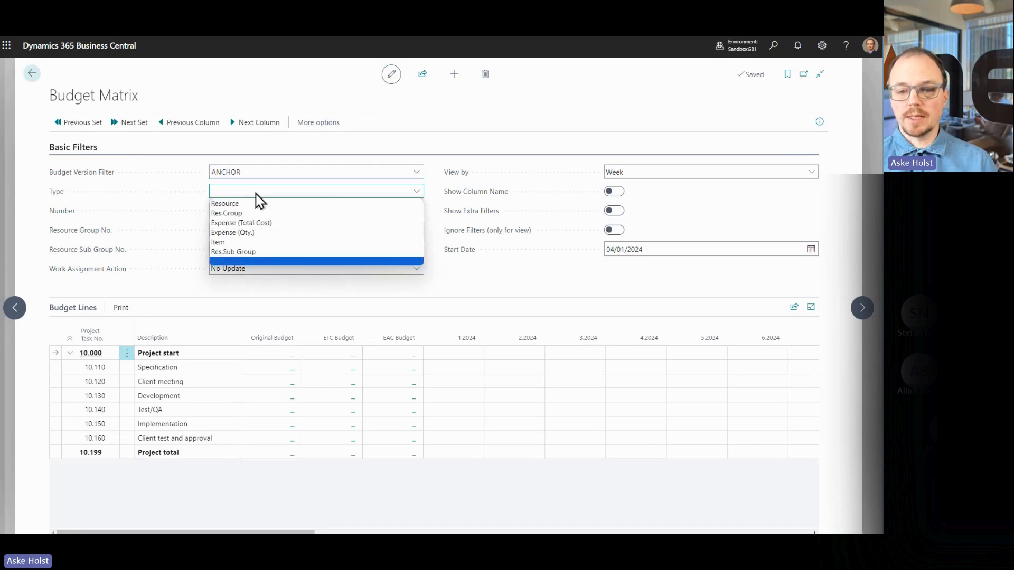
pyautogui.click(234, 206)
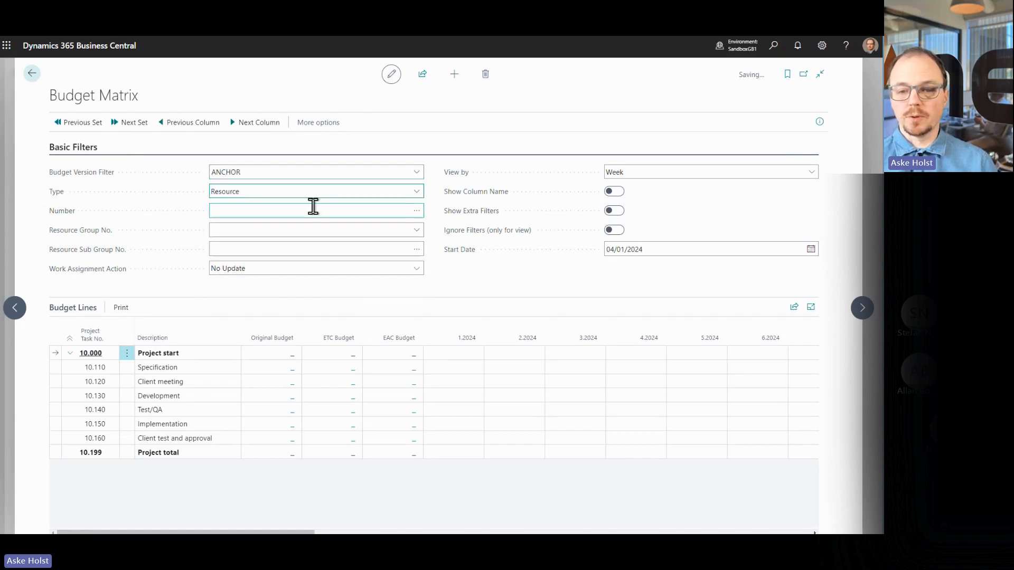
pyautogui.click(417, 213)
pyautogui.click(417, 211)
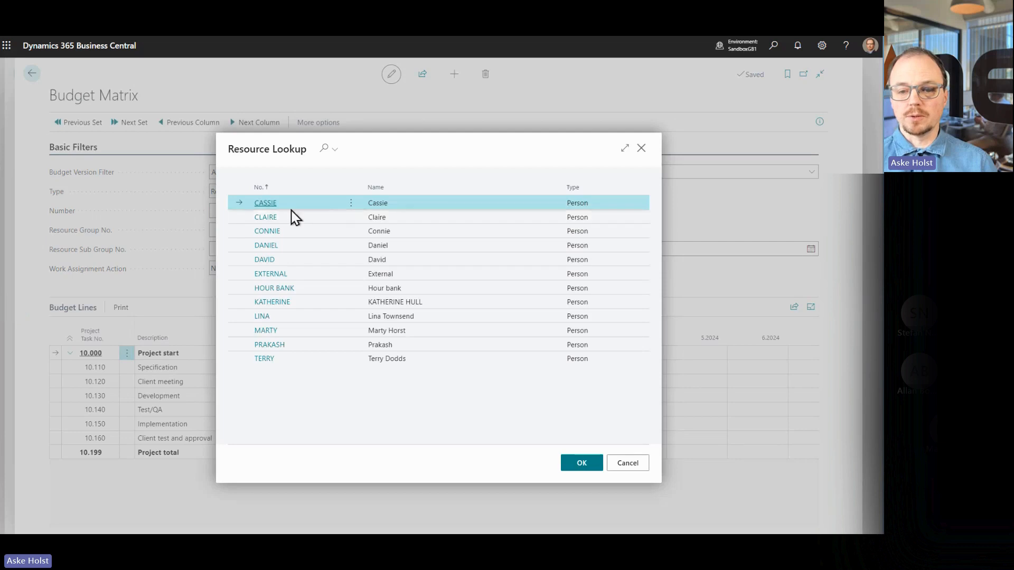
pyautogui.click(263, 206)
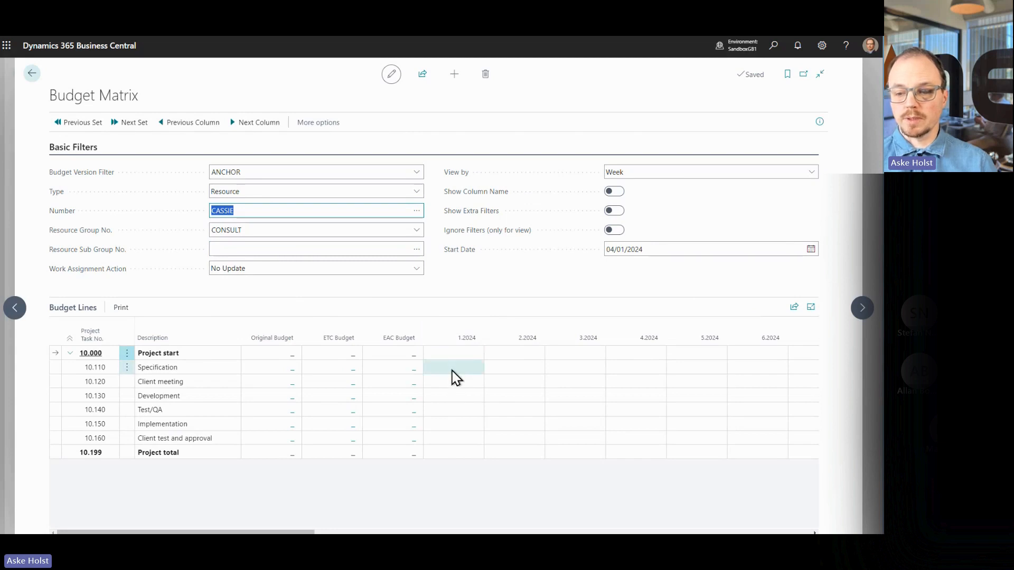
# Step: Budget 8 hours for Specification and 4 hours for Client meeting in week 2.2024
pyautogui.click(512, 370)
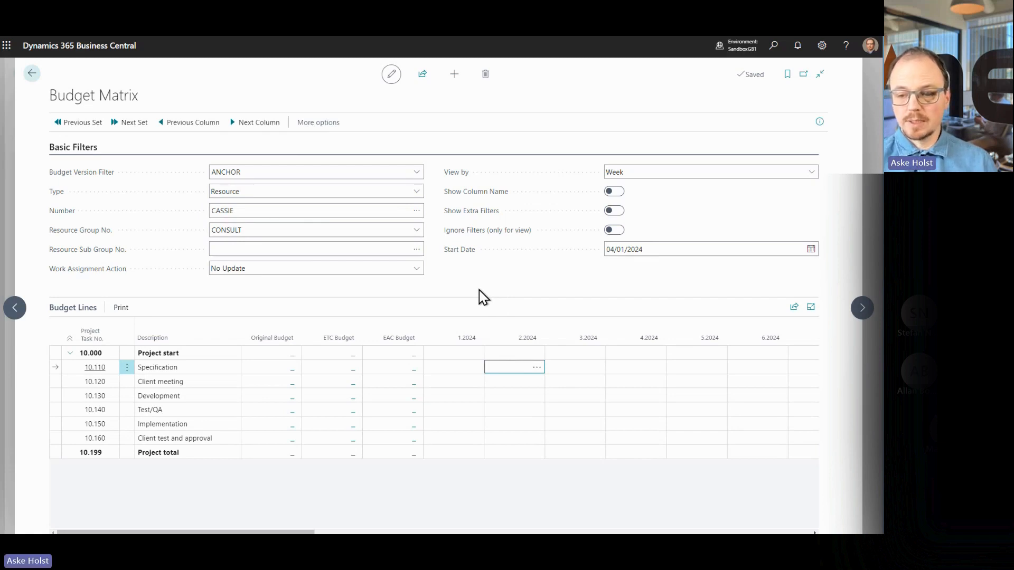
pyautogui.write('8')
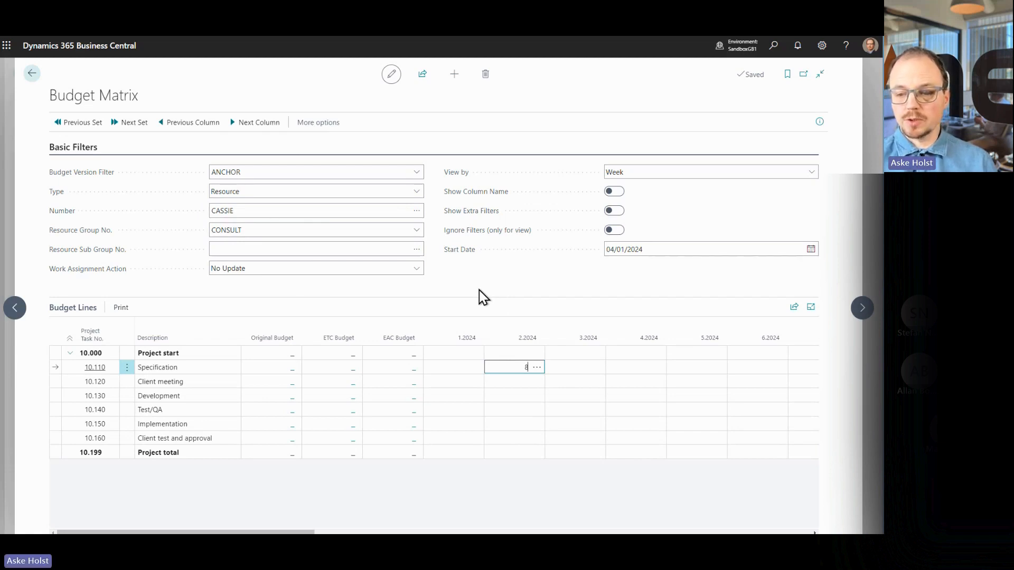
pyautogui.press('Return')
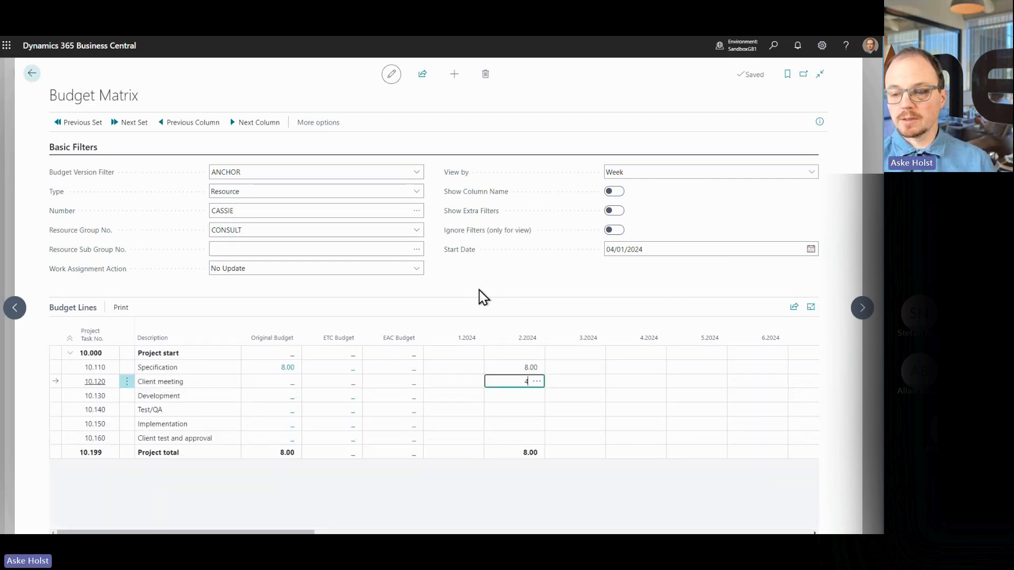
pyautogui.write('4')
# Step: Budget 16 hours for Development and 24 hours for Test/QA in week 3.2024
pyautogui.press('Tab')
pyautogui.press('Down')
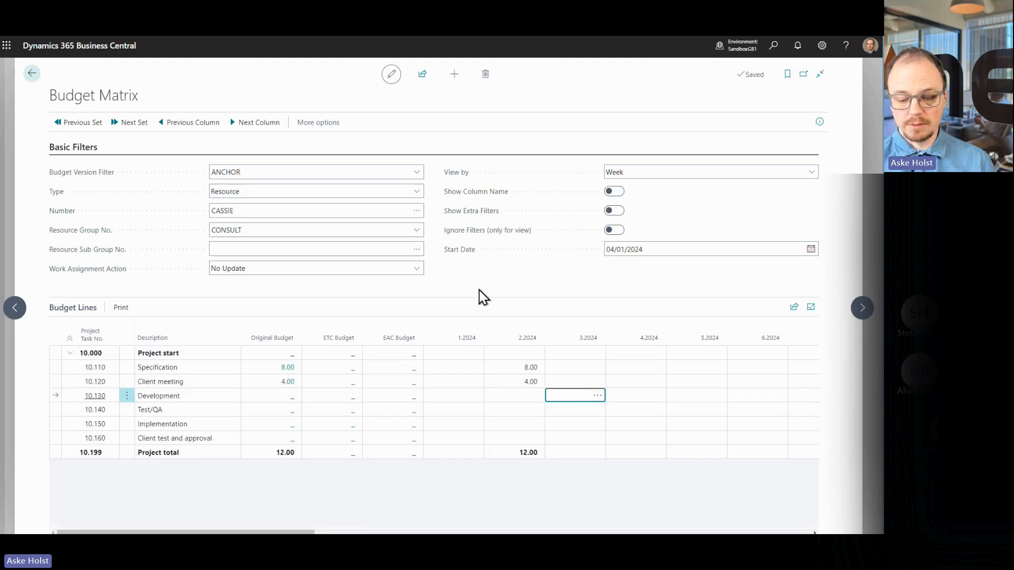
pyautogui.write('16')
pyautogui.press('Down')
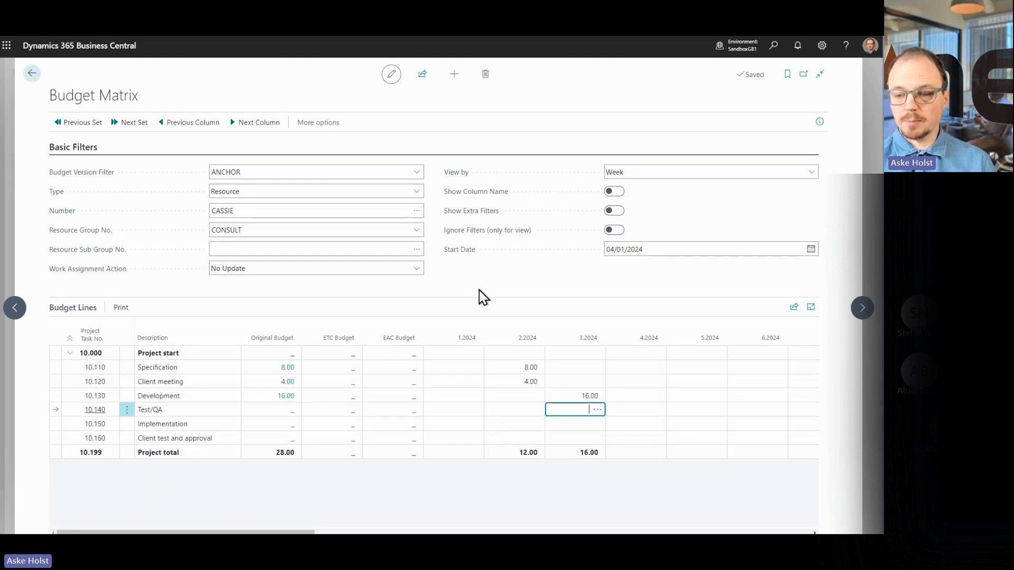
pyautogui.write('24')
pyautogui.press('Down')
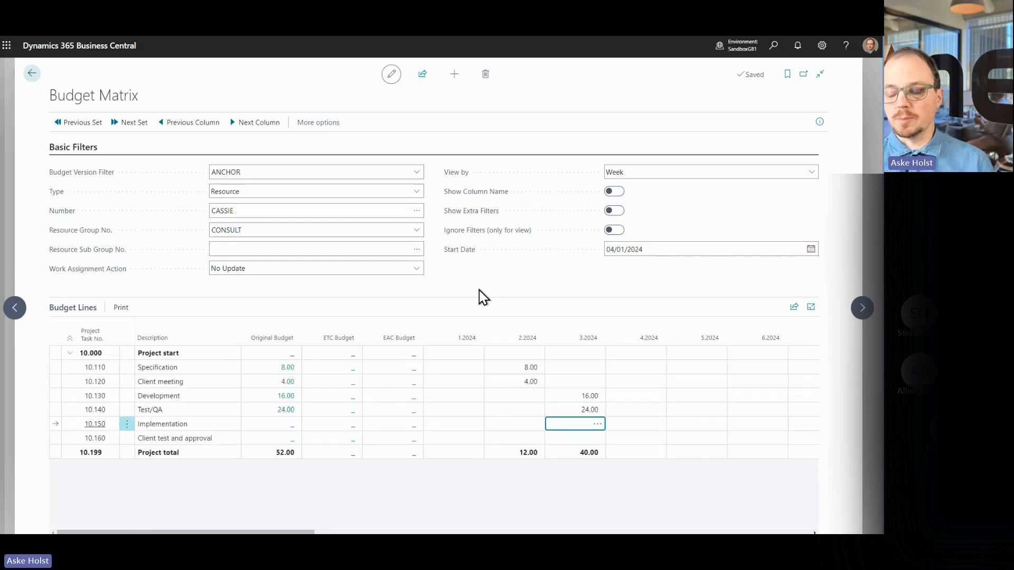
pyautogui.press('Tab')
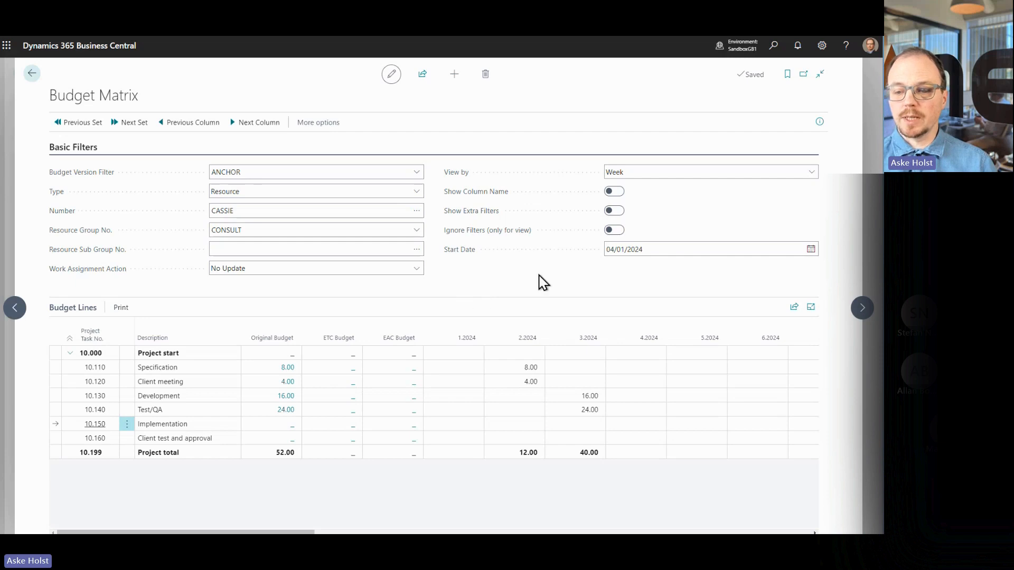
# Step: Return to the role centre, open the Resource Board through Resource Planning and show it by month
pyautogui.click(30, 75)
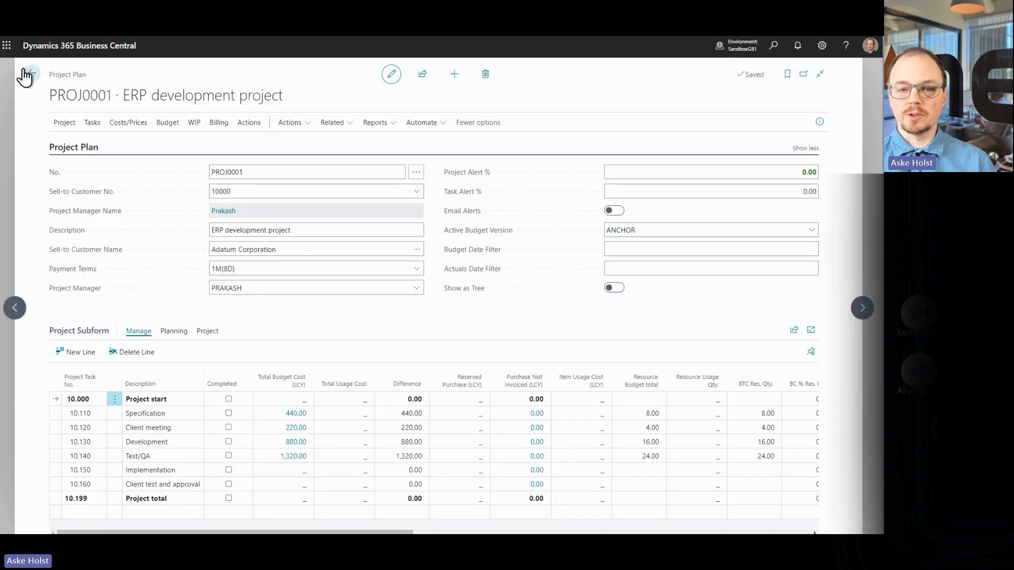
pyautogui.click(28, 74)
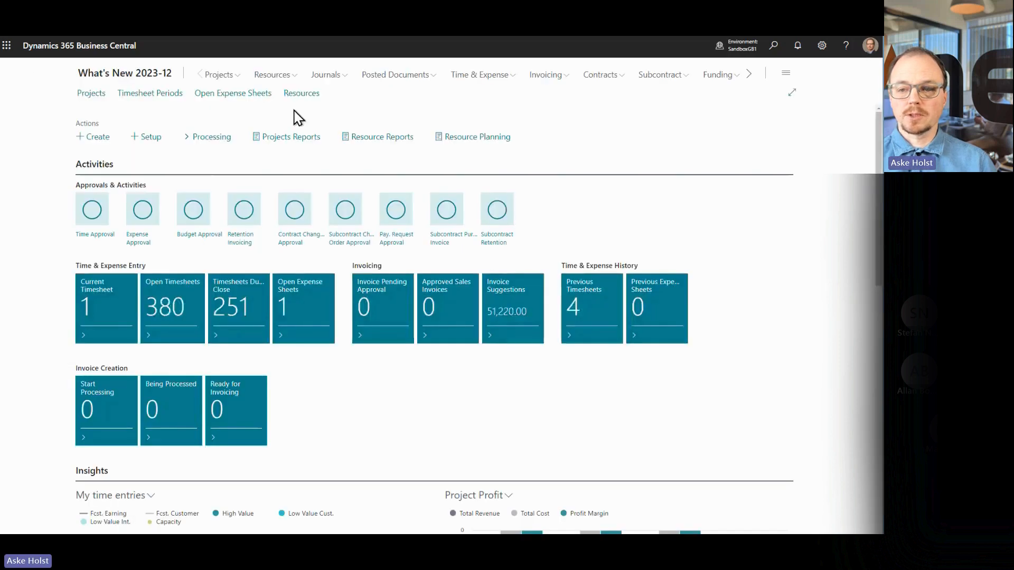
pyautogui.click(515, 137)
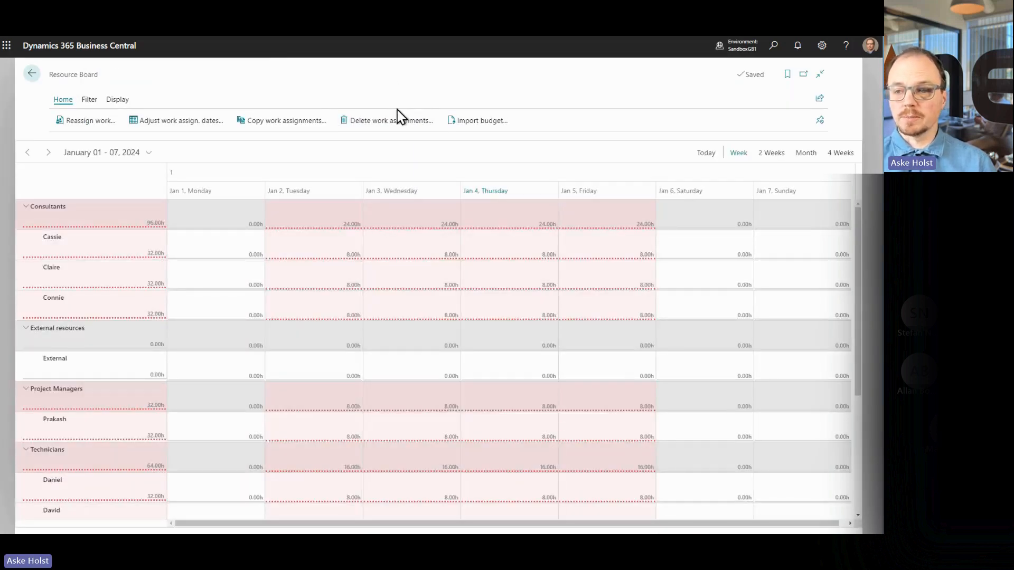
pyautogui.click(806, 154)
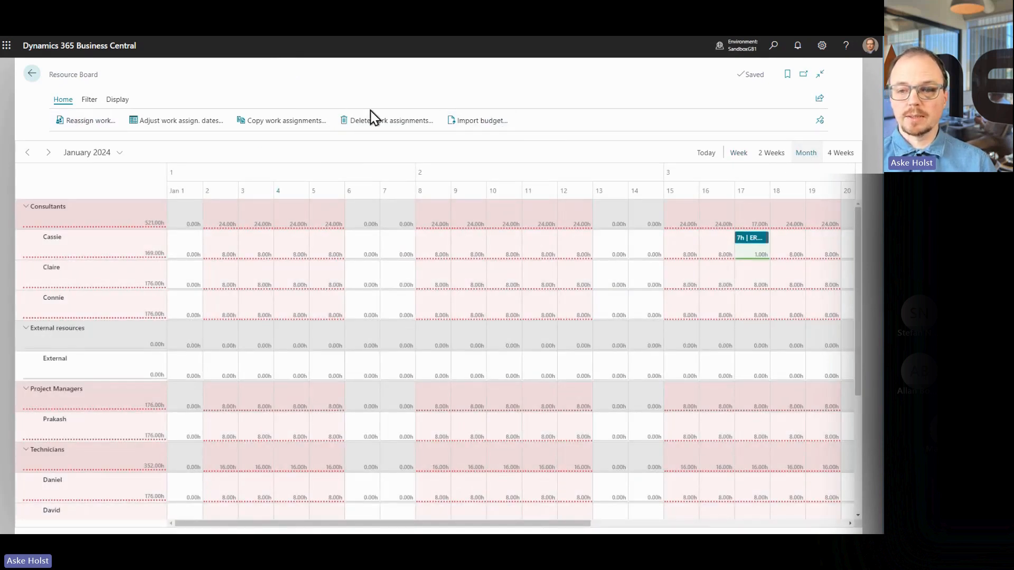
# Step: Import the budget of project PROJ0001 into the Resource Board with the date filter 04/01/24.. and start and end time off
pyautogui.click(458, 120)
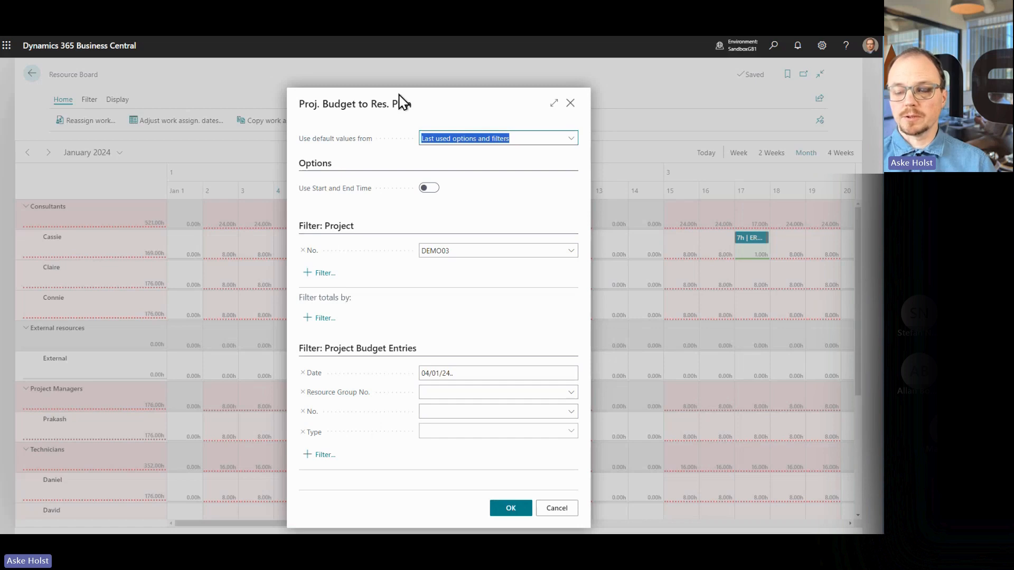
pyautogui.click(571, 251)
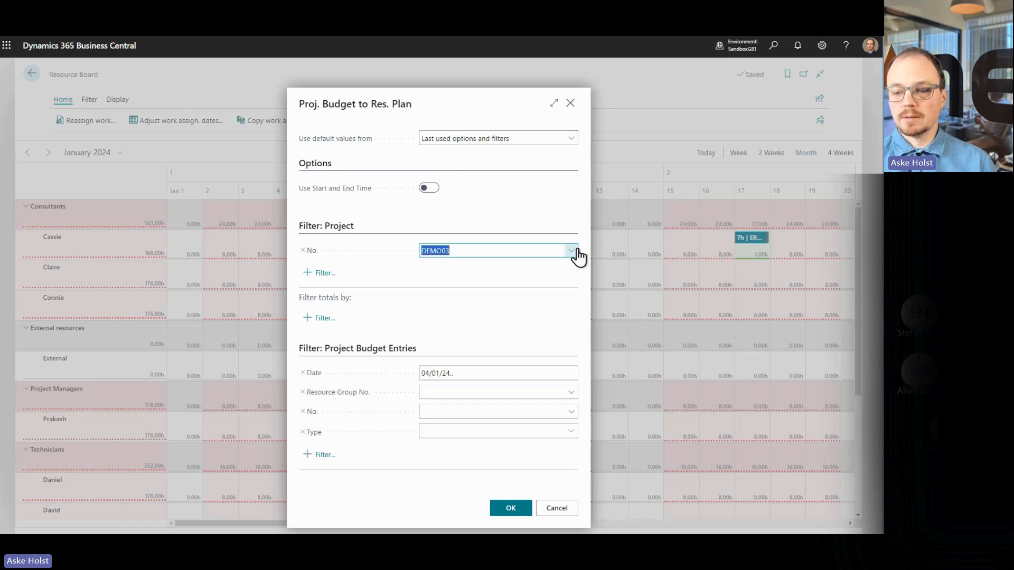
pyautogui.scroll(-2, 462, 345)
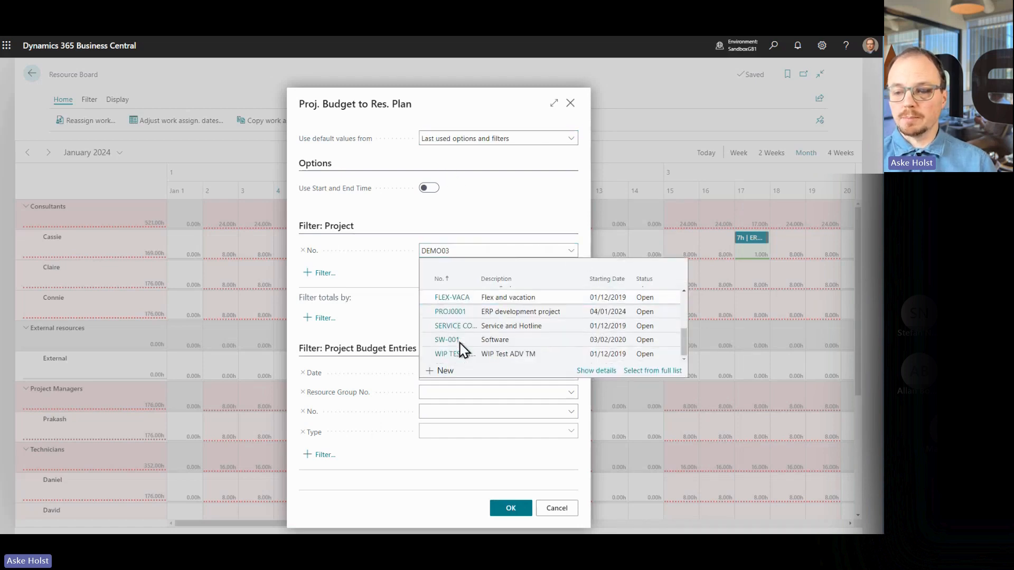
pyautogui.click(462, 312)
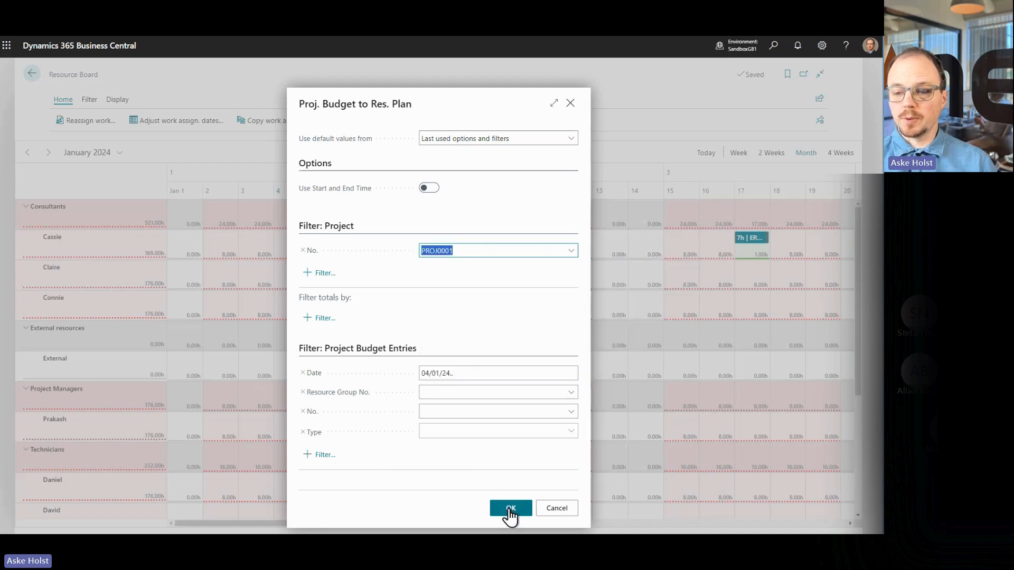
pyautogui.click(475, 373)
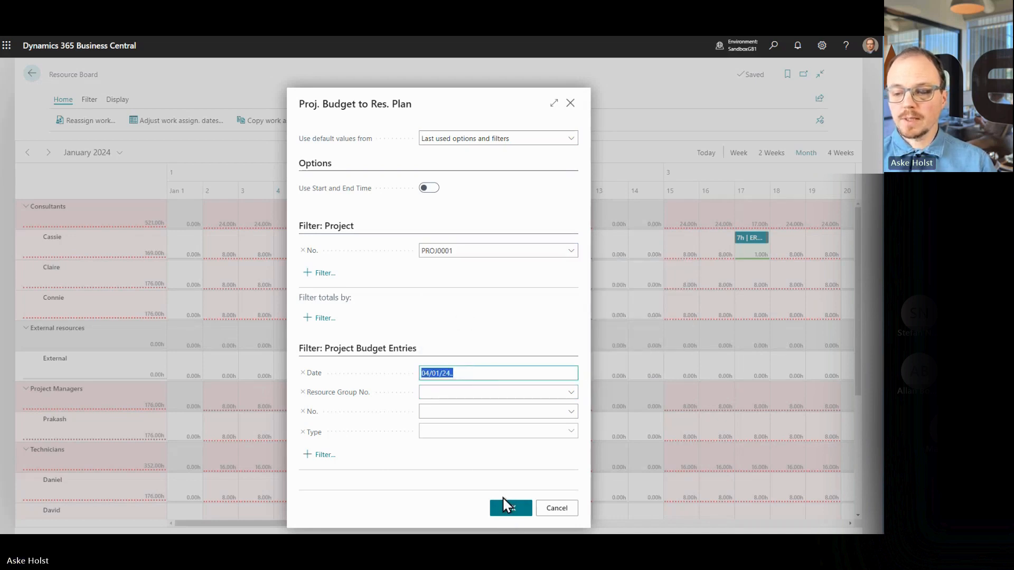
pyautogui.click(503, 501)
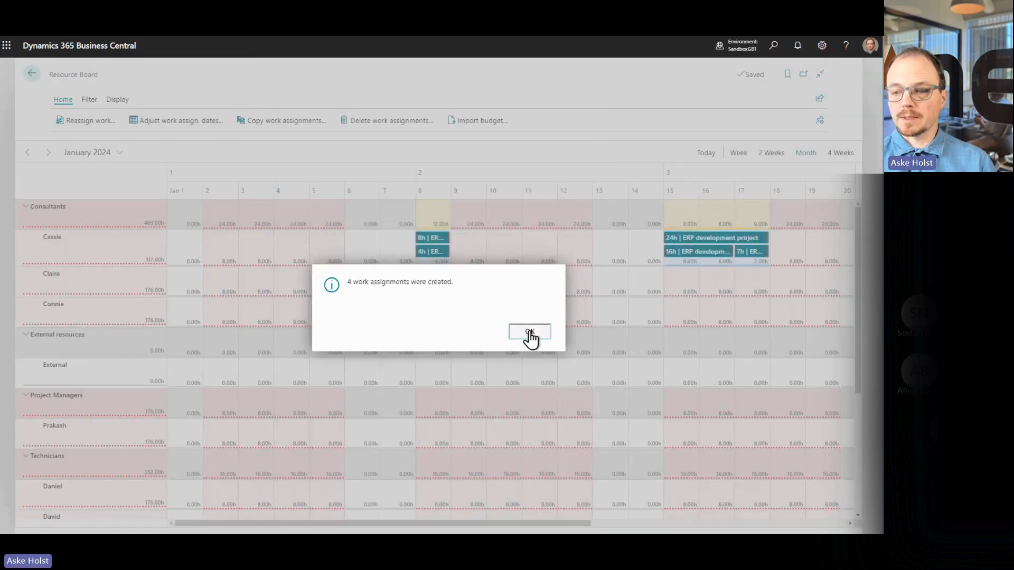
pyautogui.click(530, 332)
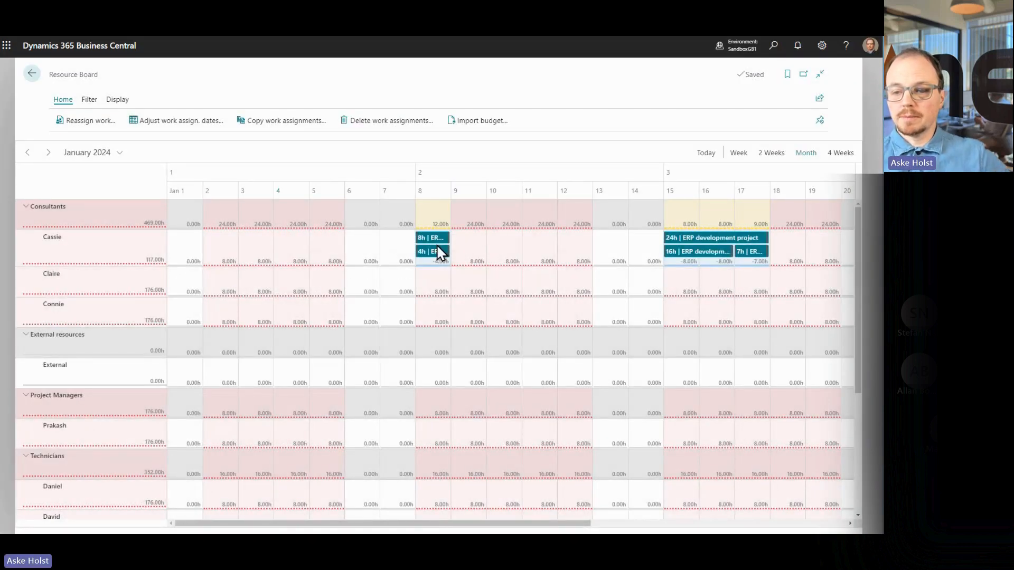
# Step: Reschedule the first consultant's 16-hour Development assignment to 18–19 January
pyautogui.moveTo(436, 251)
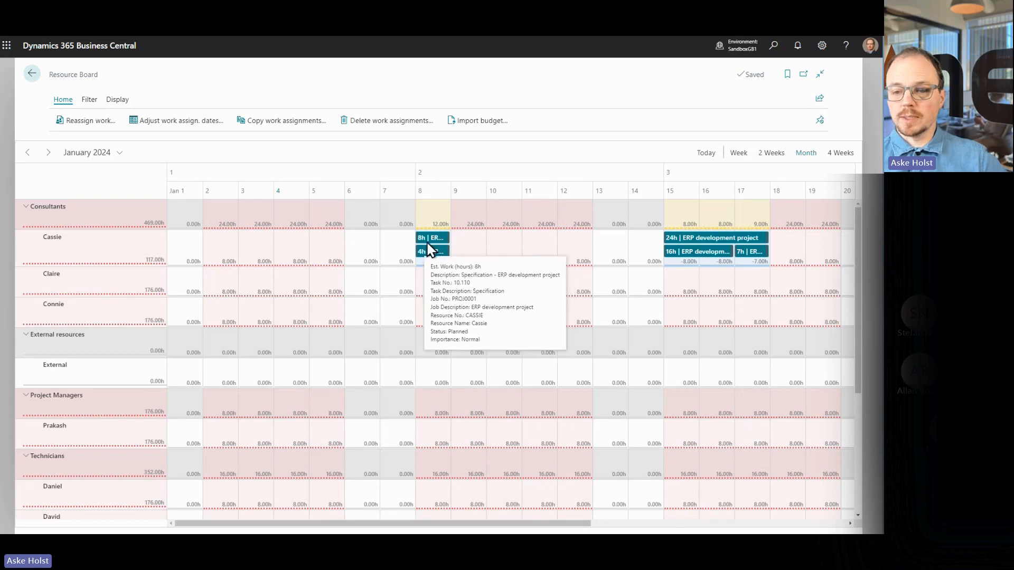
pyautogui.moveTo(670, 254)
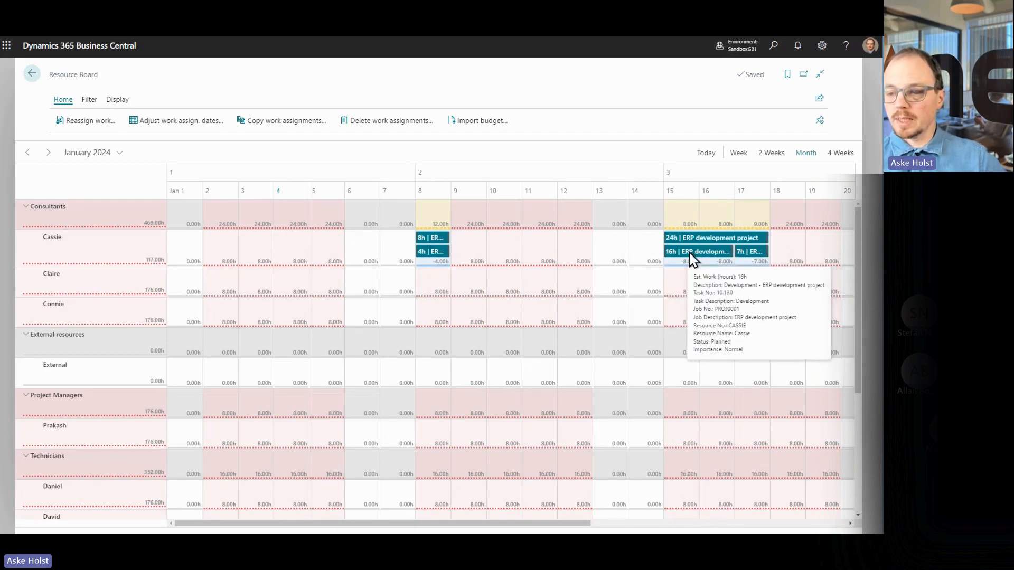
pyautogui.moveTo(684, 258); pyautogui.dragTo(796, 243)
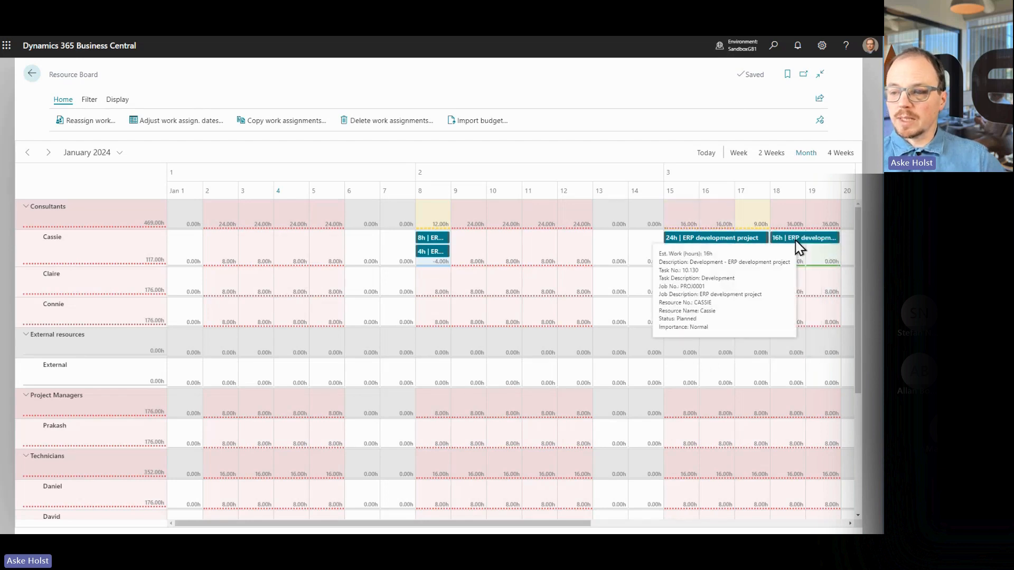
# Step: Reassign the 7-hour assignment on 17 January to the second consultant and move the 4-hour Client meeting to 9 January
pyautogui.moveTo(760, 262)
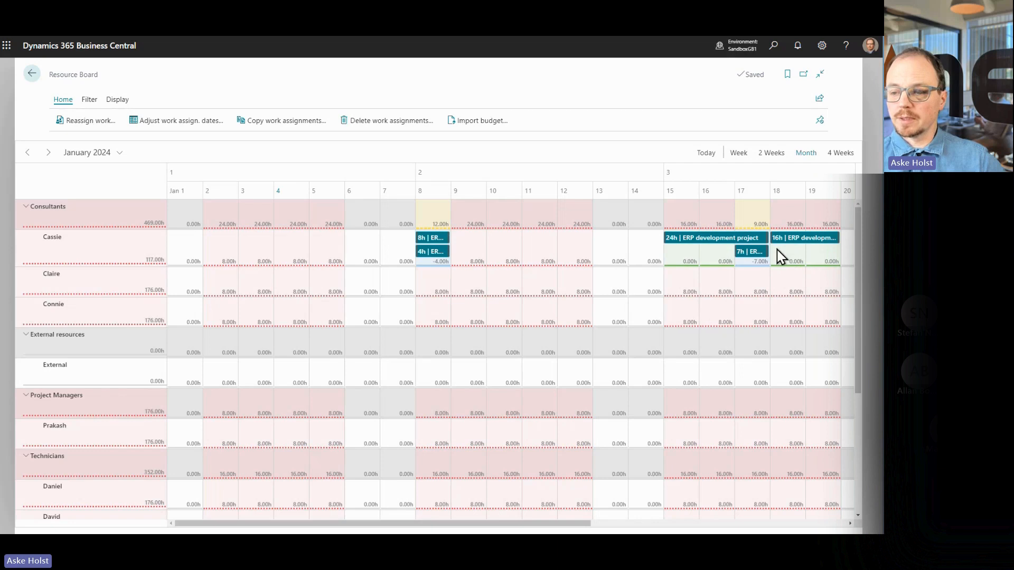
pyautogui.moveTo(746, 251); pyautogui.dragTo(754, 288)
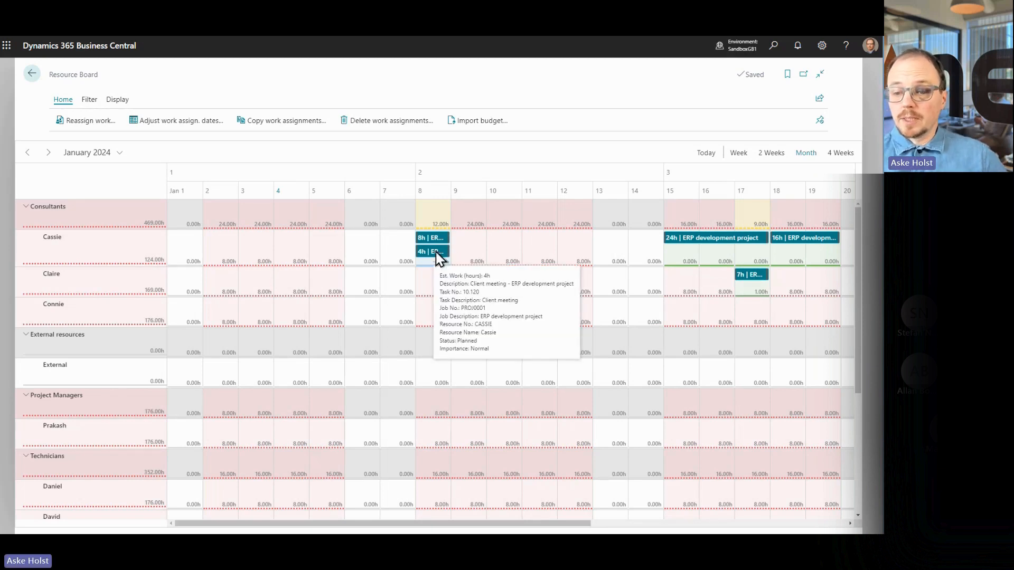
pyautogui.moveTo(440, 258); pyautogui.dragTo(466, 238)
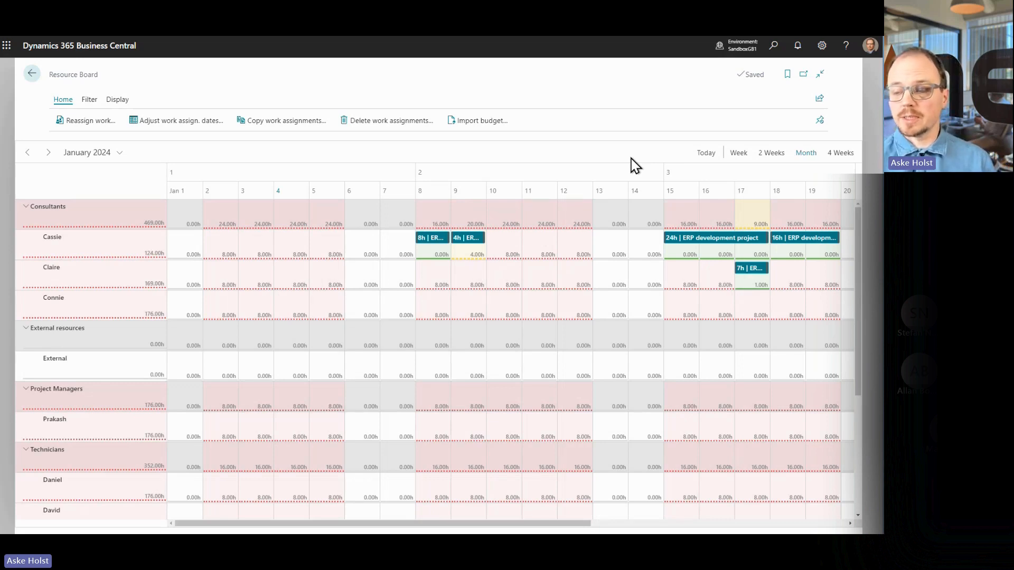
pyautogui.moveTo(695, 246)
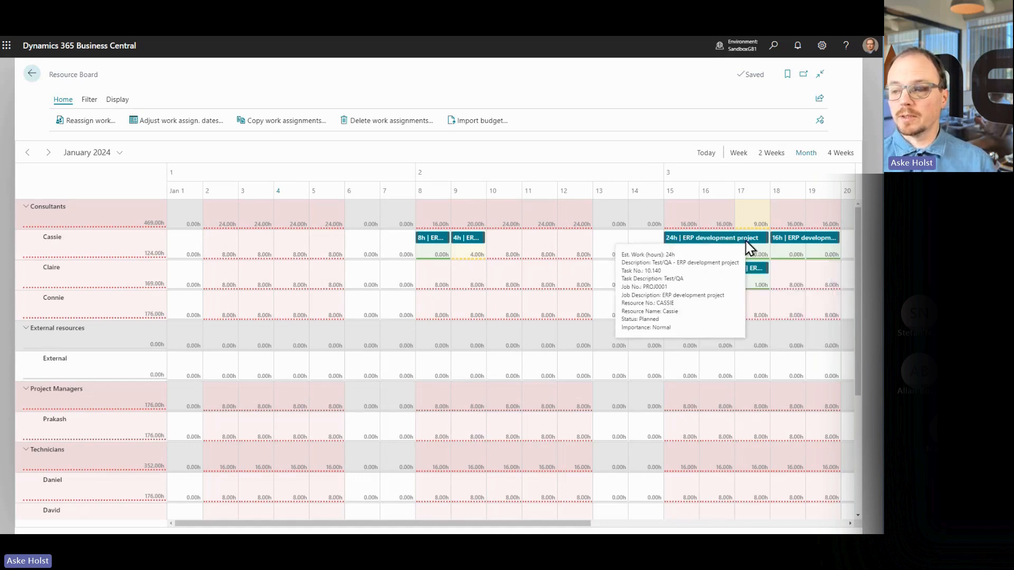
pyautogui.moveTo(808, 248)
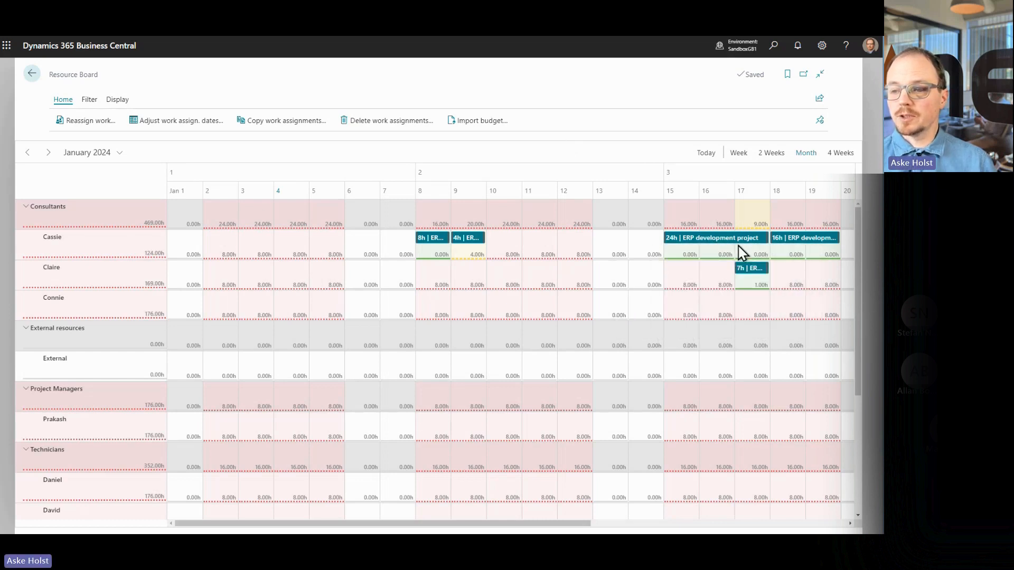
pyautogui.moveTo(740, 249)
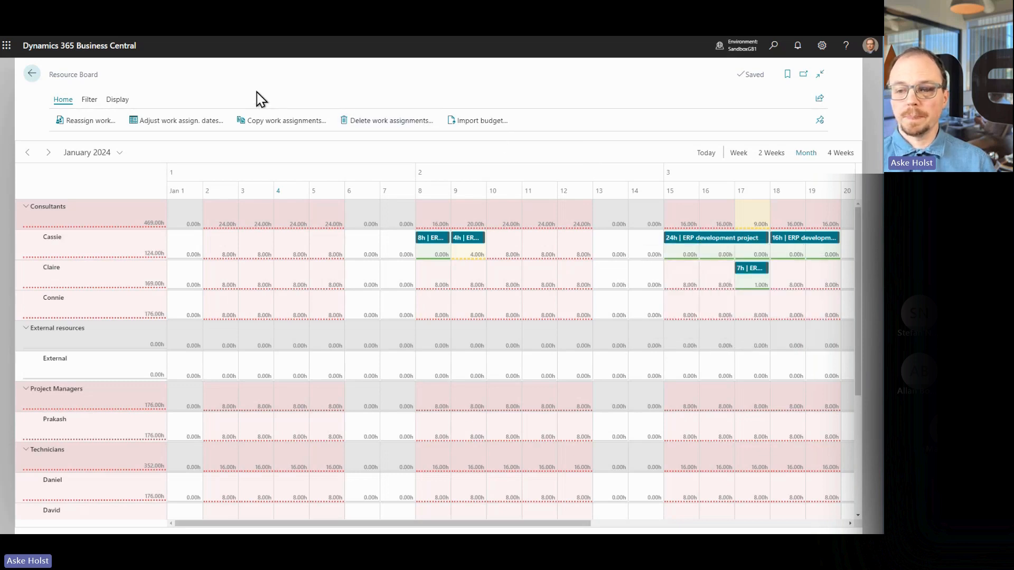
# Step: Return to the project list and open the Budget Matrix of PROJ0001
pyautogui.click(33, 74)
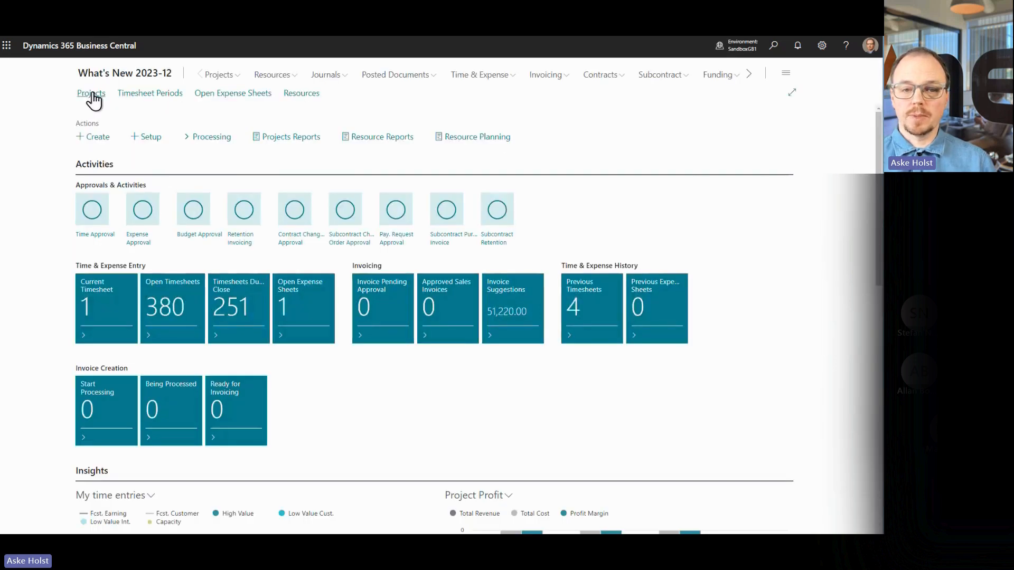
pyautogui.click(222, 138)
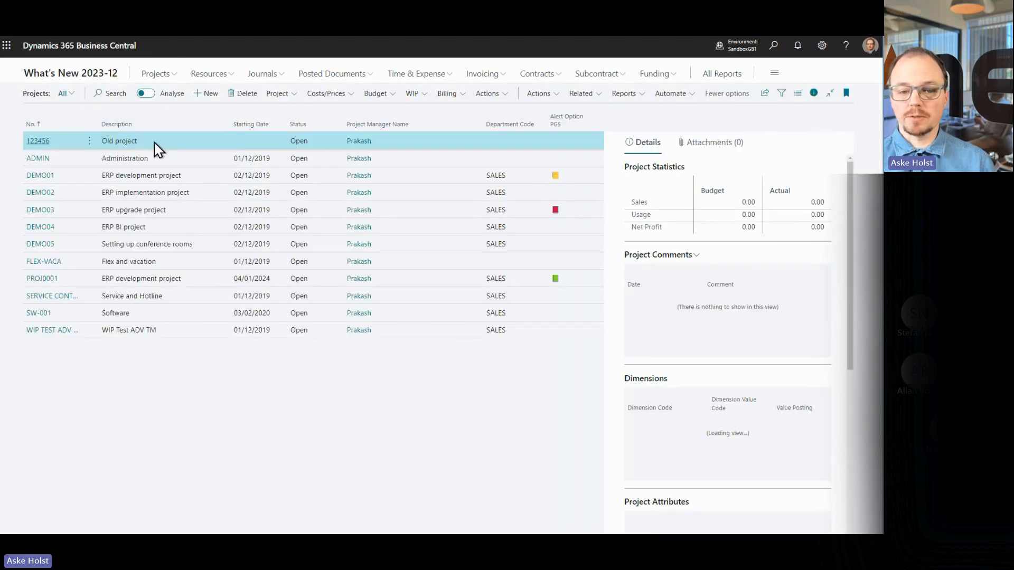
pyautogui.click(187, 279)
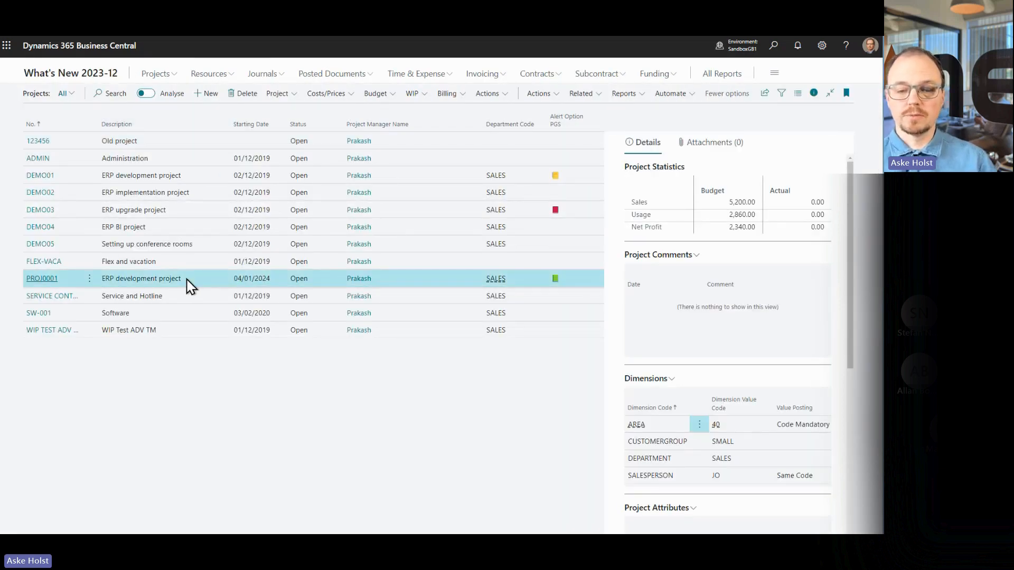
pyautogui.click(373, 96)
pyautogui.click(410, 118)
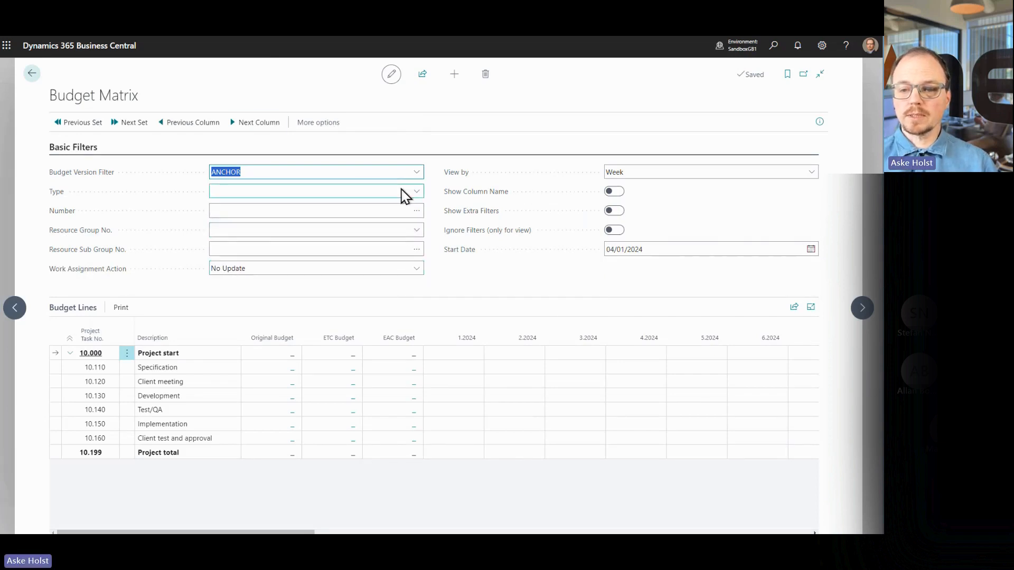
# Step: Filter the Budget Matrix to type Resource and the first resource in the number lookup
pyautogui.click(416, 192)
pyautogui.click(264, 202)
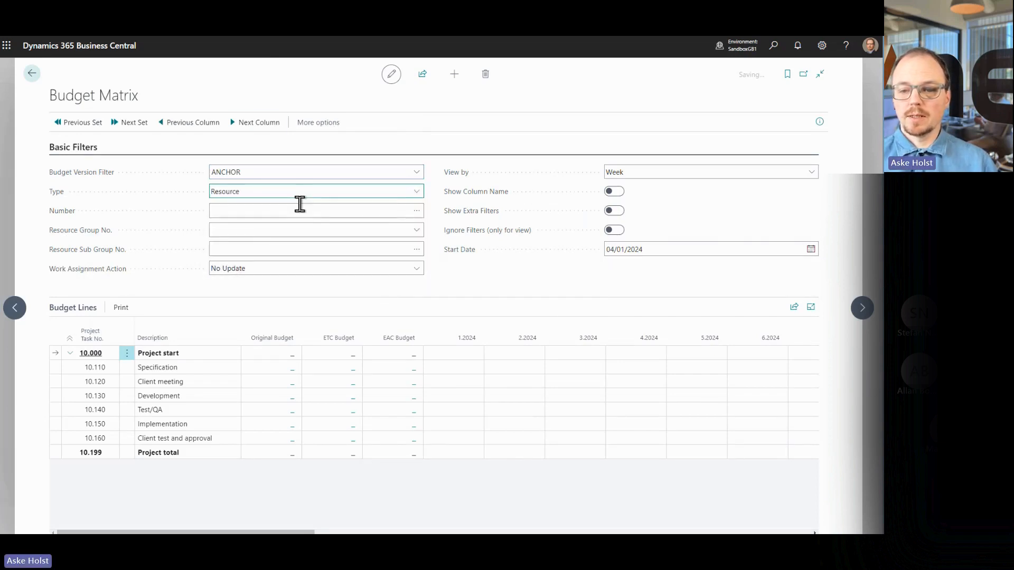
pyautogui.click(415, 210)
pyautogui.click(260, 204)
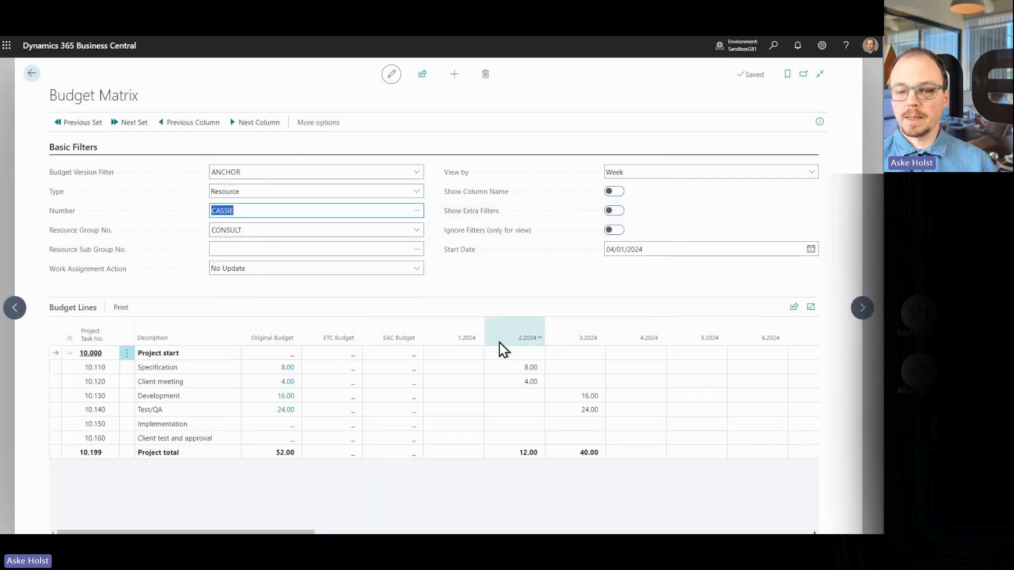
# Step: Set the Work Assignment Action to Modify and budget 7 hours for Specification in week 2.2024
pyautogui.moveTo(85, 270)
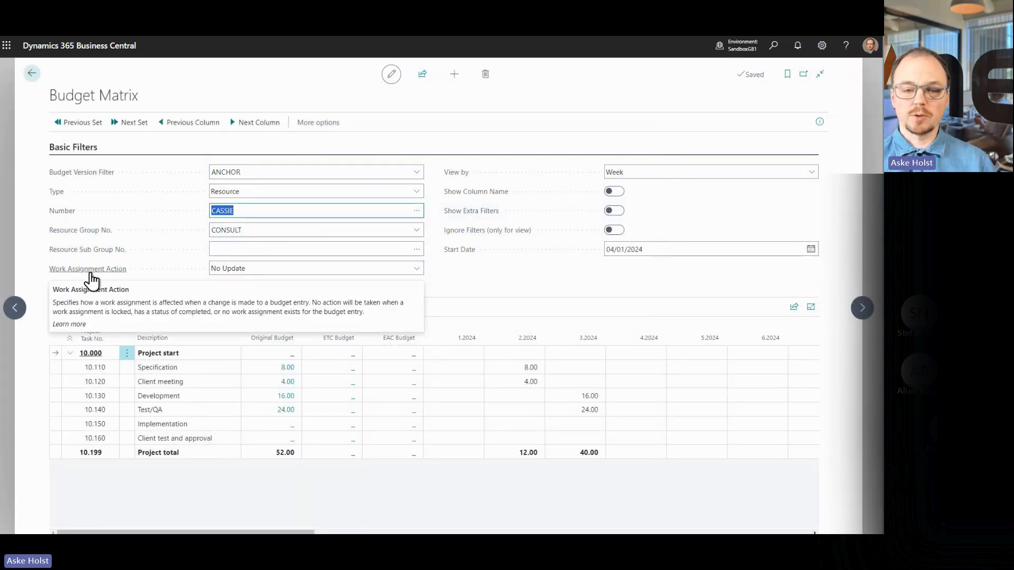
pyautogui.click(260, 273)
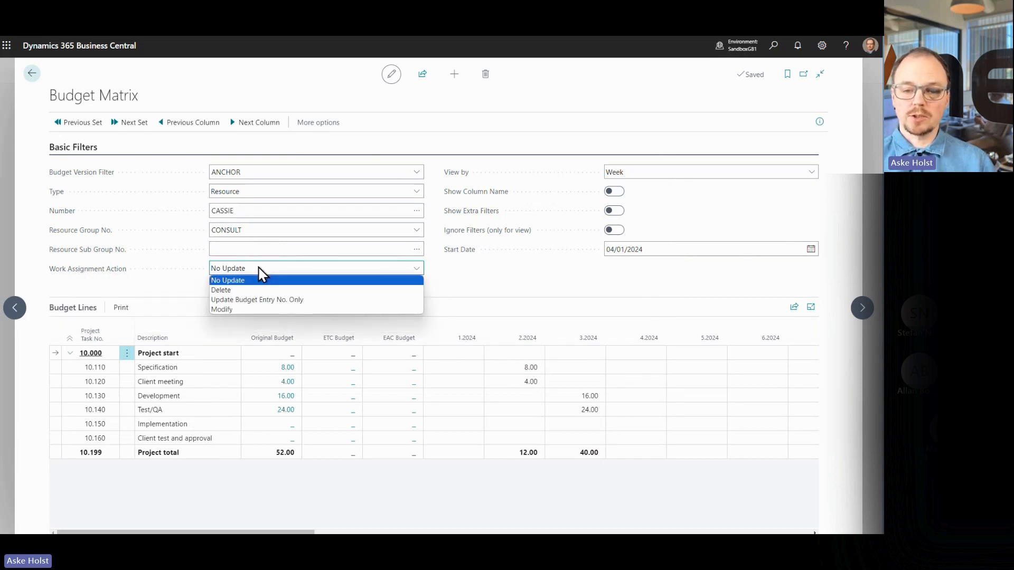
pyautogui.click(238, 311)
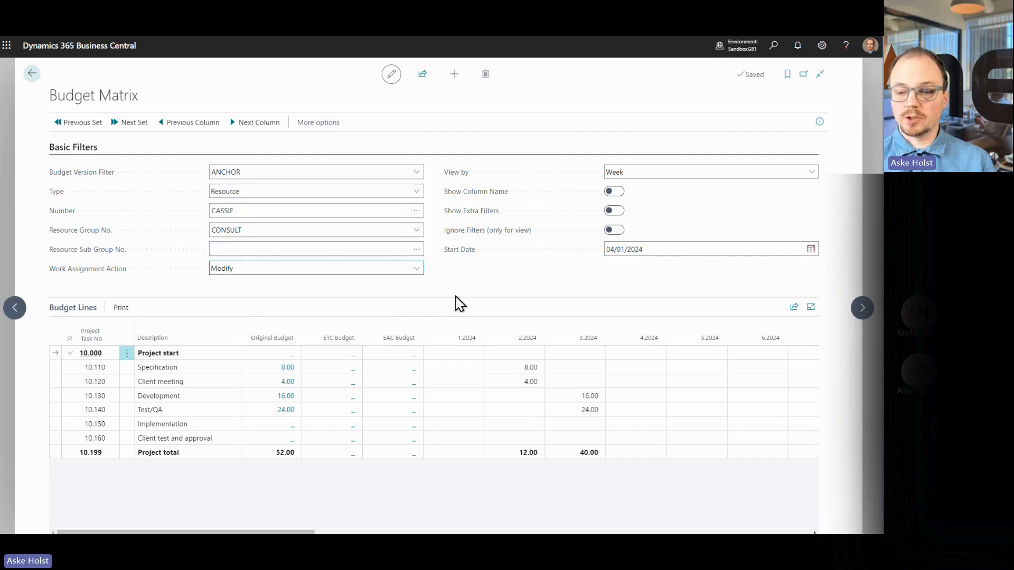
pyautogui.click(519, 368)
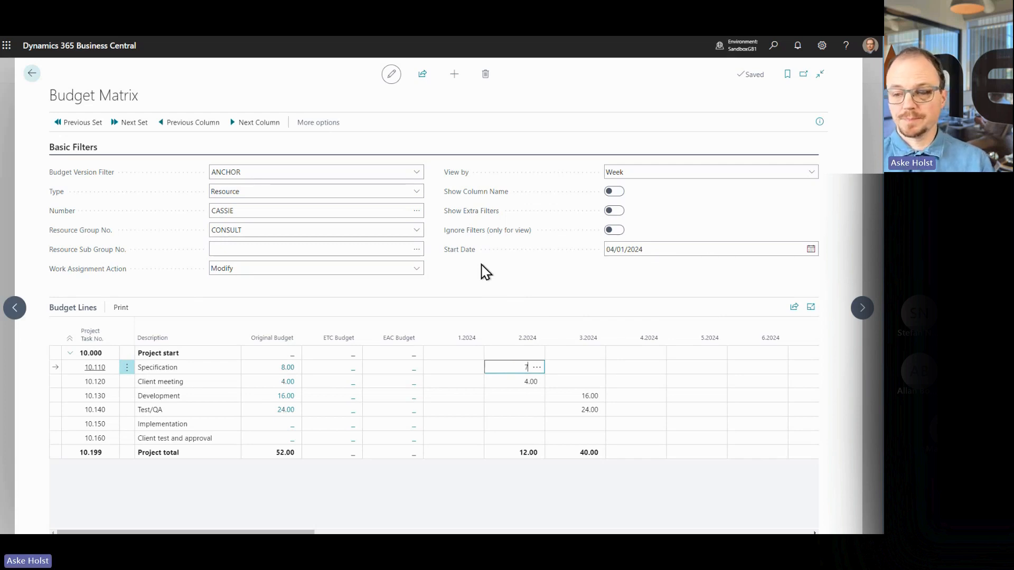
pyautogui.click(484, 289)
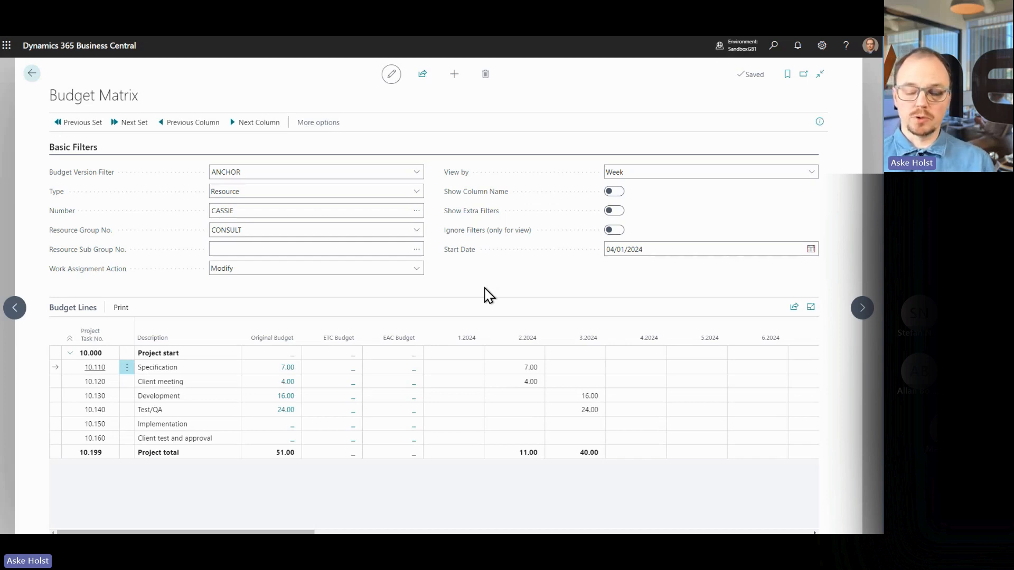
# Step: Return to the role centre, search for "work budg" and open the Budget Work Assignment Journal
pyautogui.click(31, 73)
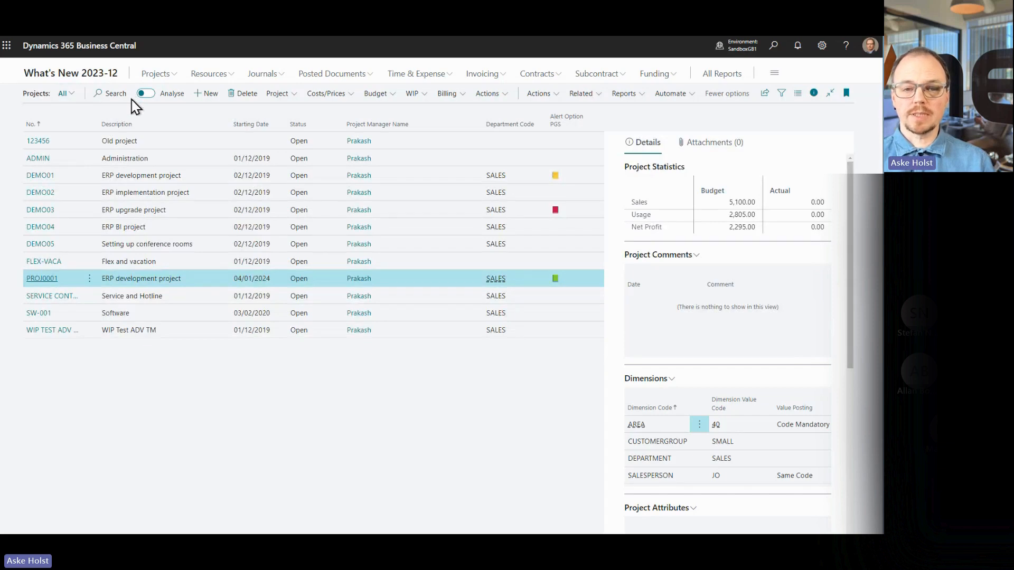
pyautogui.click(102, 76)
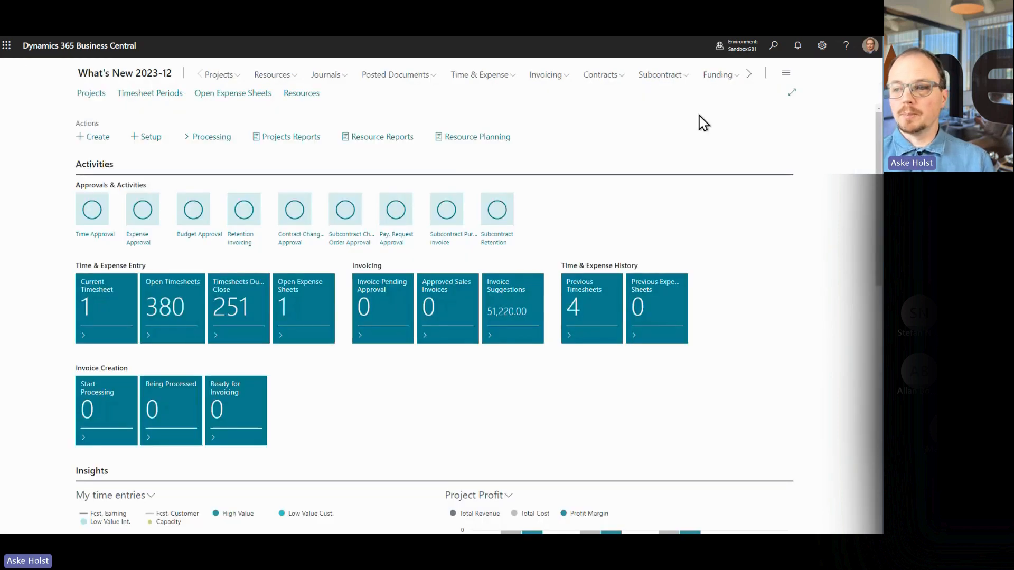
pyautogui.click(773, 45)
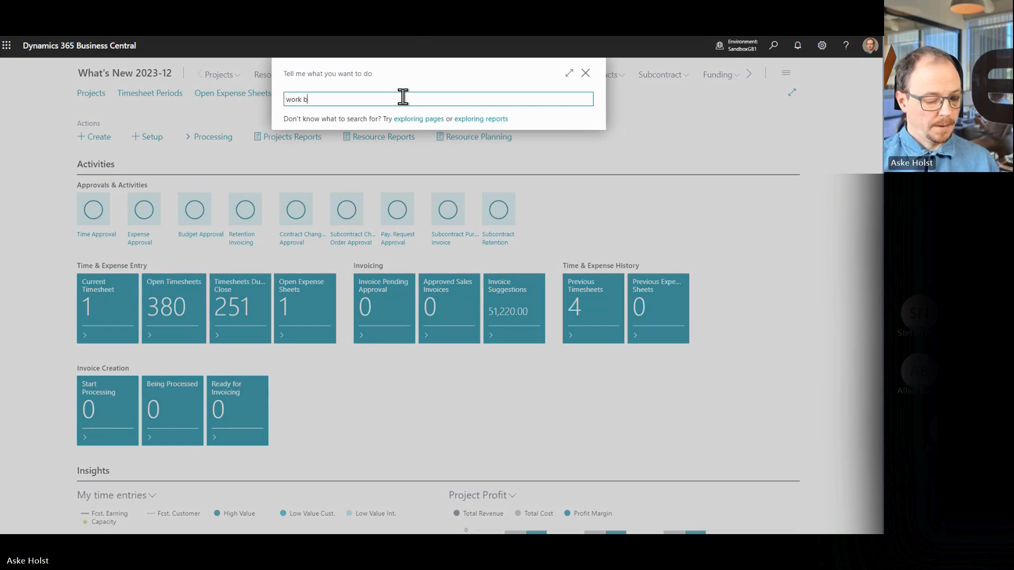
pyautogui.write('work budg')
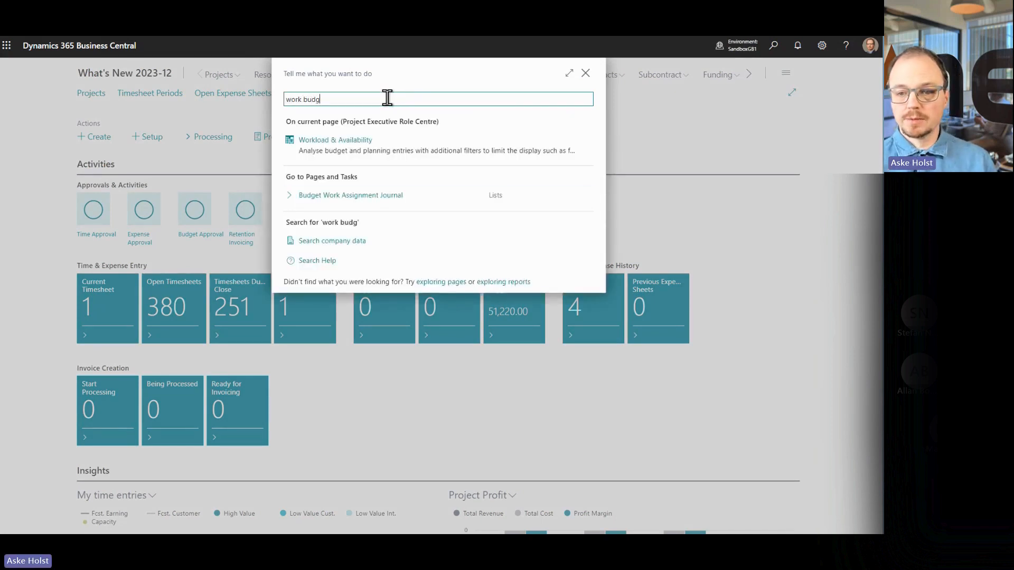
pyautogui.click(368, 203)
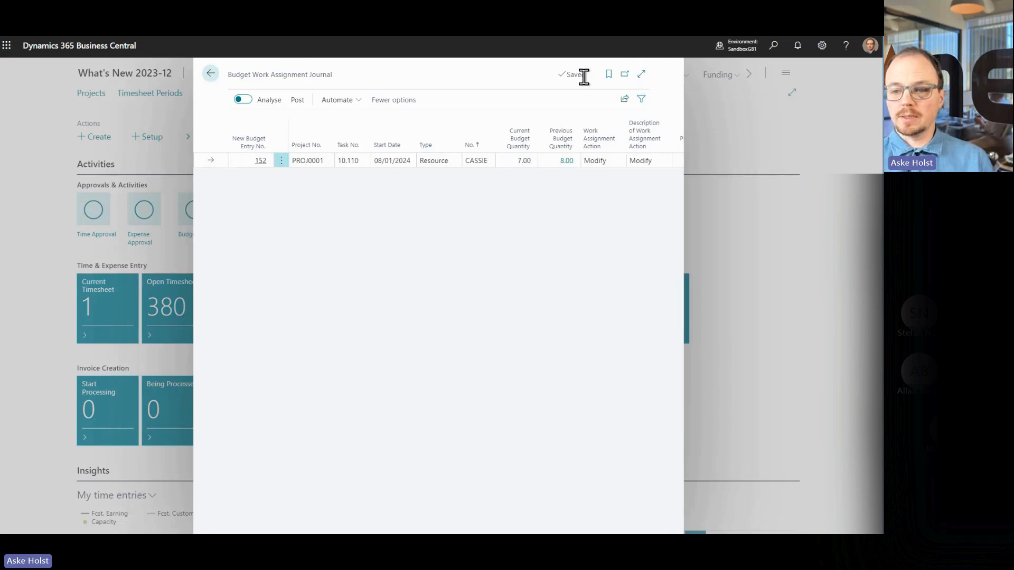
# Step: Expand the journal to full width and choose Modify as the work assignment action for PROJ0001 task 10.110
pyautogui.click(642, 76)
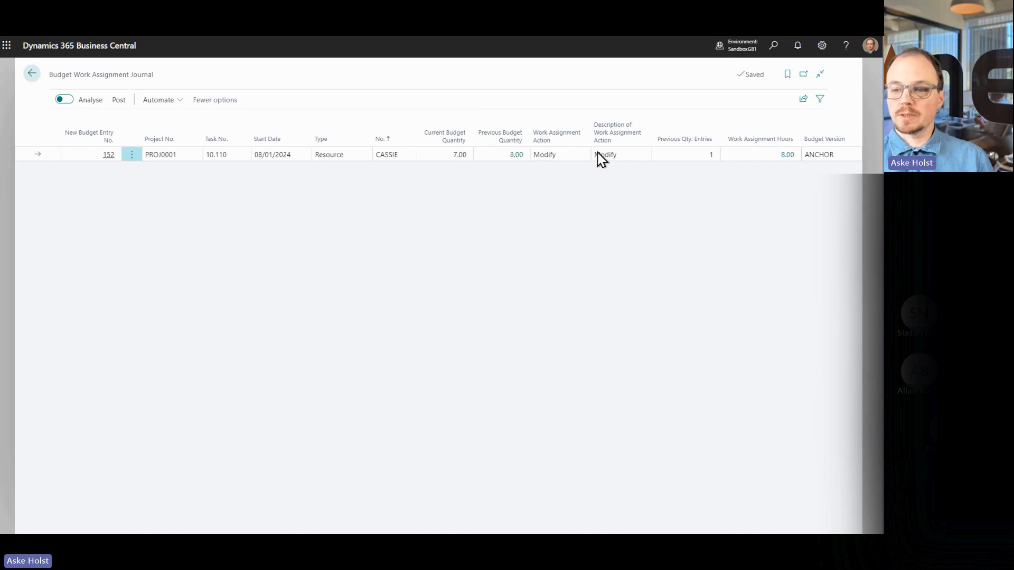
pyautogui.click(571, 158)
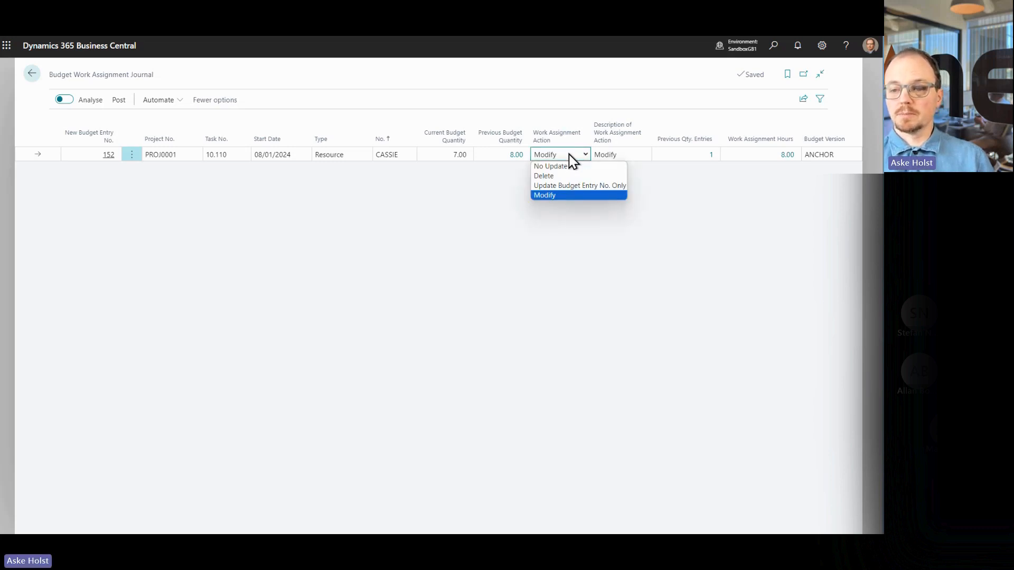
pyautogui.click(563, 196)
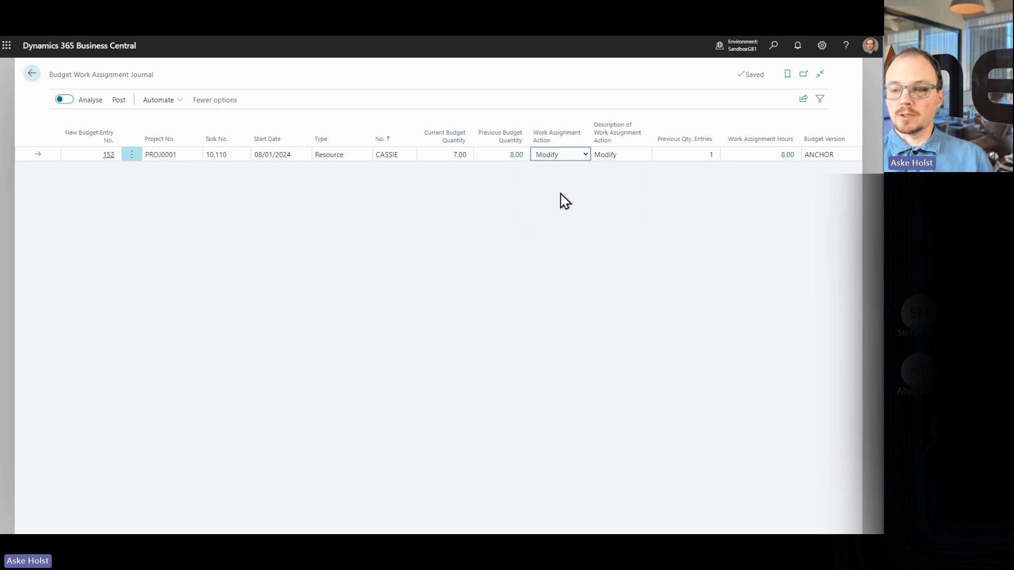
# Step: Post all lines of the Budget Work Assignment Journal and return to the role centre
pyautogui.click(122, 100)
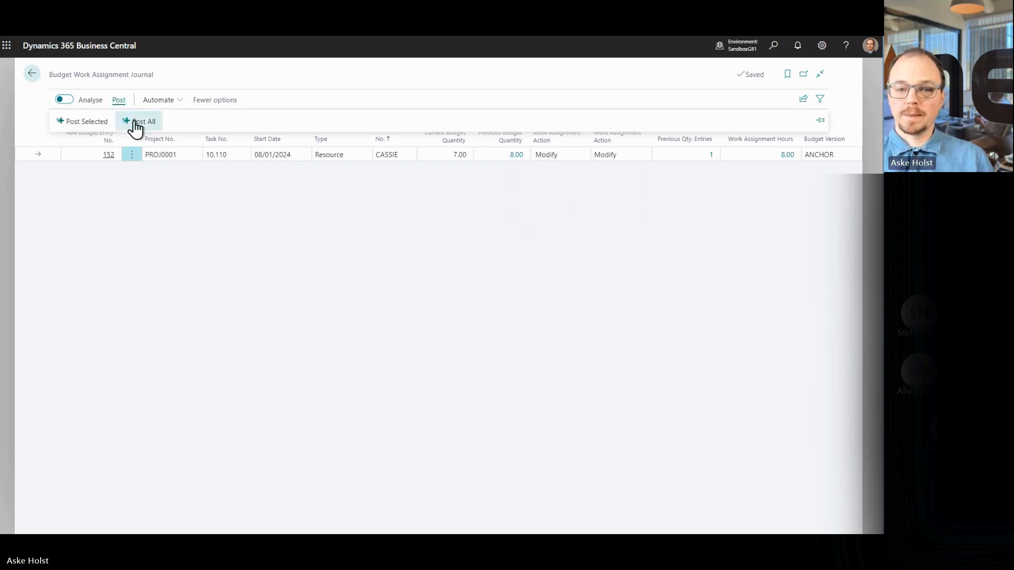
pyautogui.click(132, 121)
pyautogui.click(31, 73)
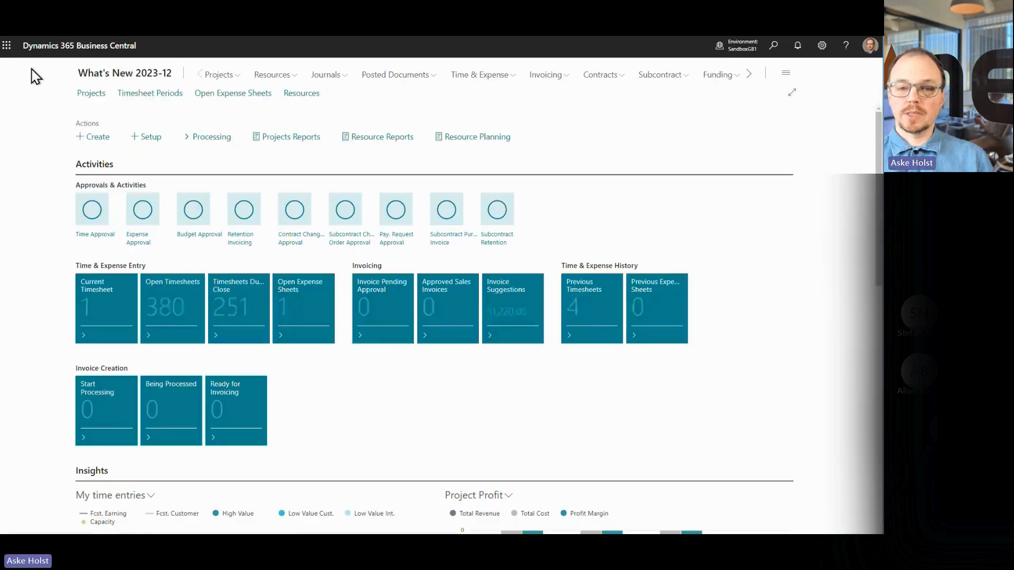
# Step: Open the Resource Board in month view, check the first consultant's January 2024 work assignments, and return to the role centre
pyautogui.click(485, 139)
pyautogui.click(455, 192)
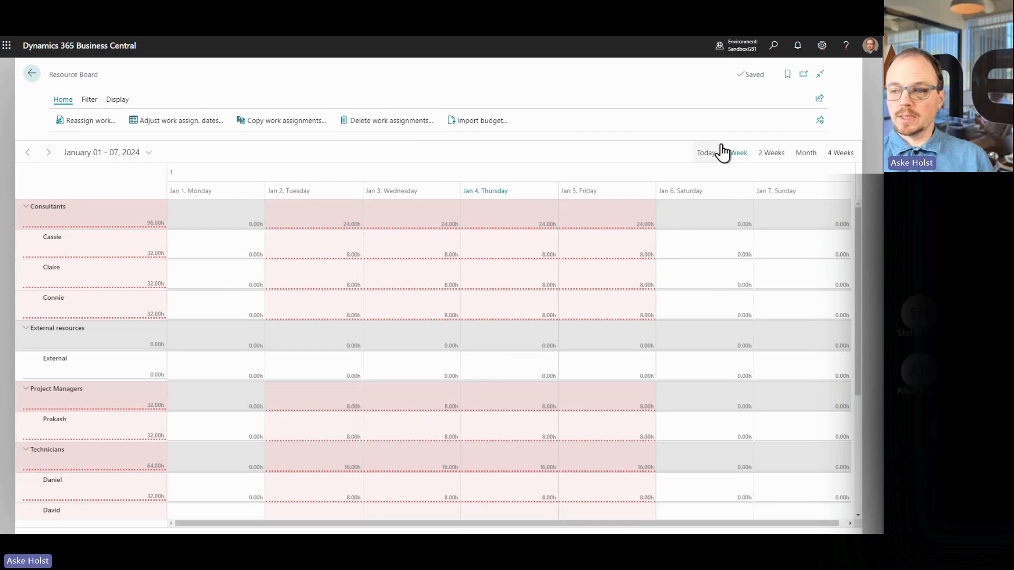
pyautogui.click(803, 154)
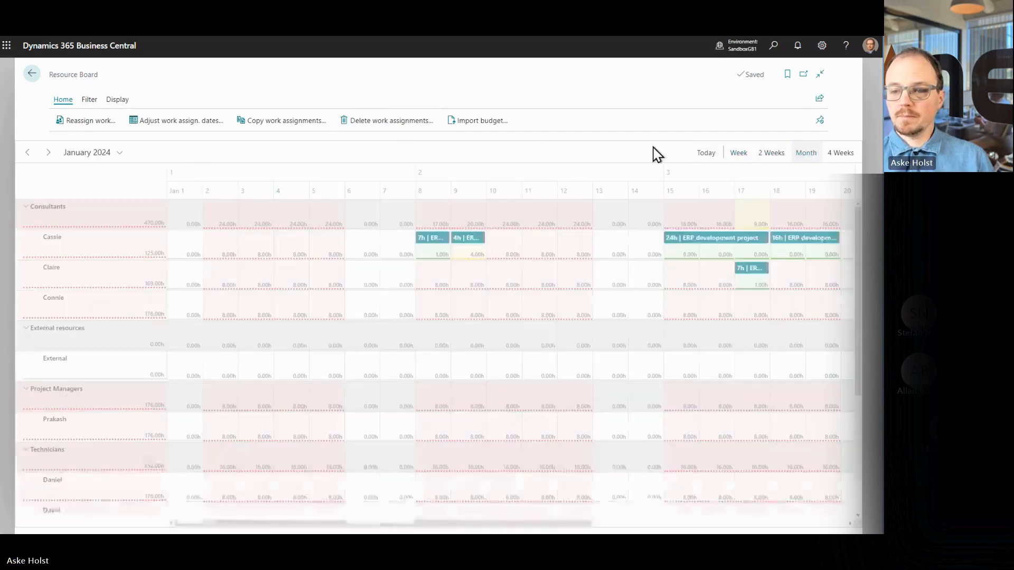
pyautogui.moveTo(430, 244)
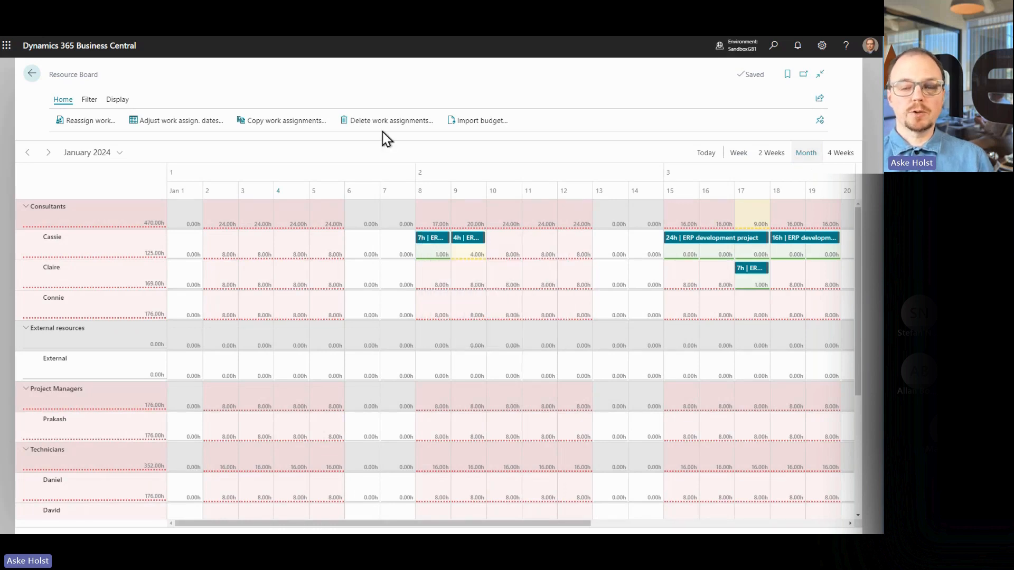
pyautogui.click(32, 77)
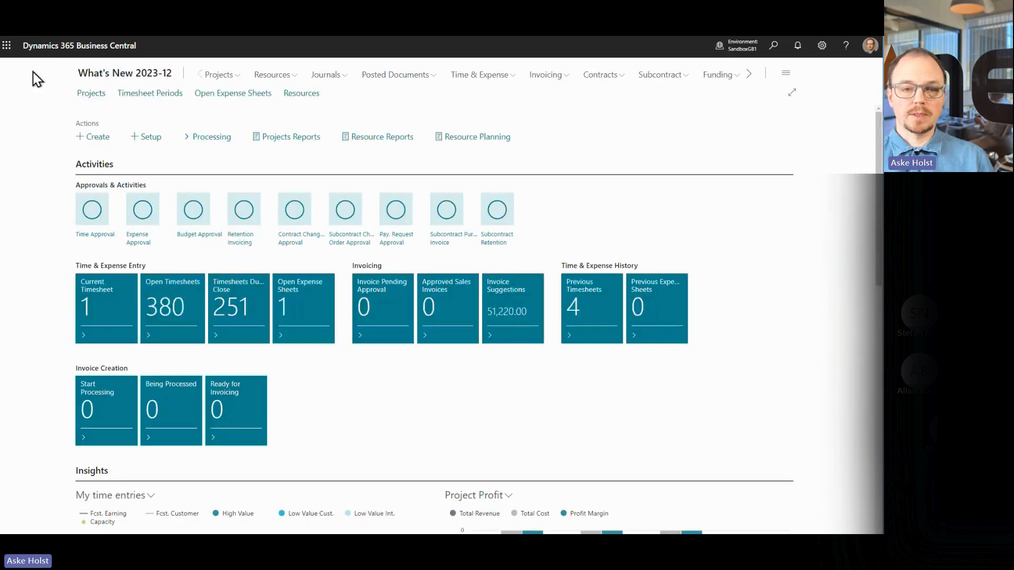
# Step: Open Project Setup and enable Post Work Assignment Changes in the Budget section
pyautogui.click(148, 136)
pyautogui.moveTo(166, 158)
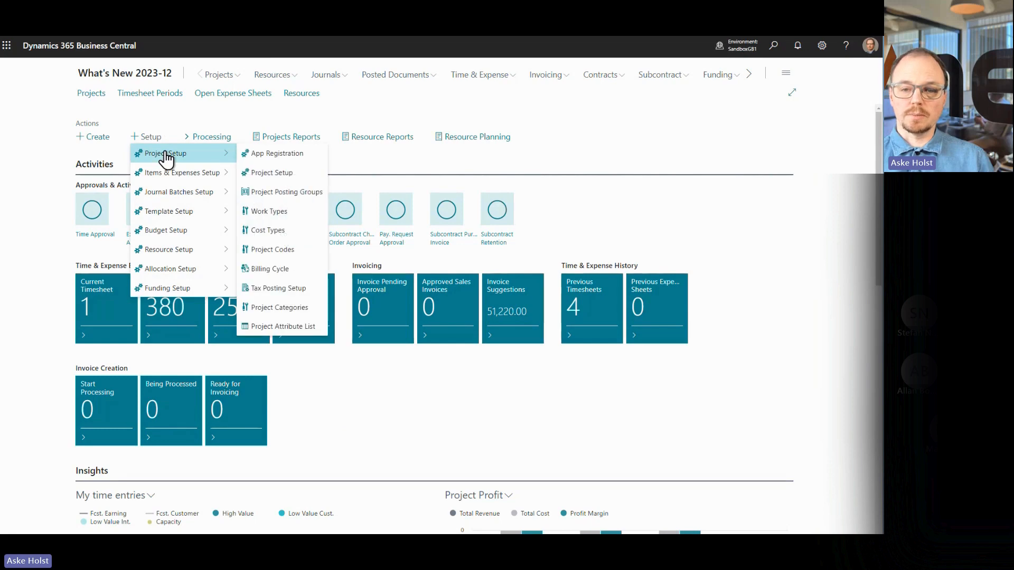
pyautogui.click(277, 172)
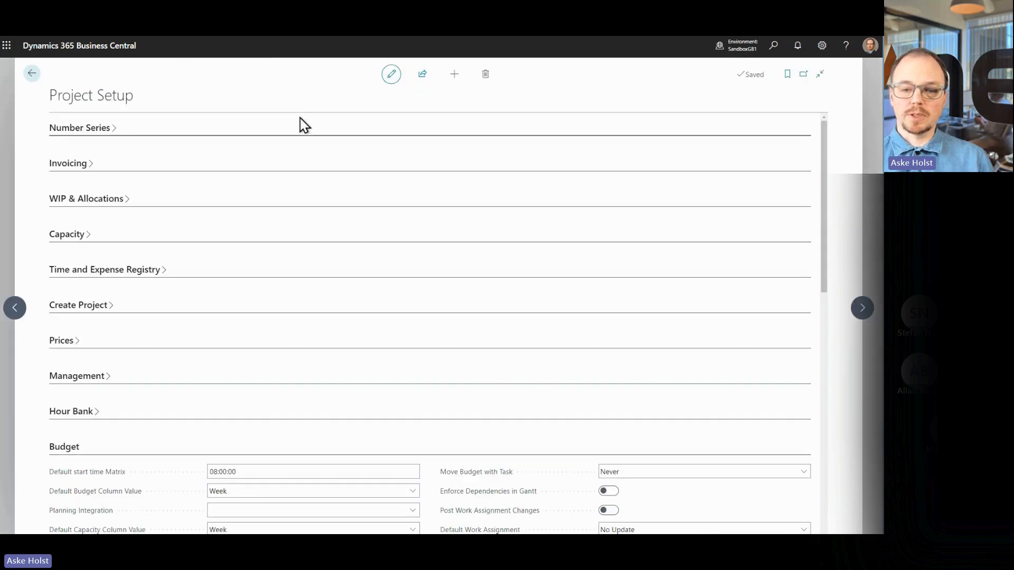
pyautogui.scroll(-5, 278, 177)
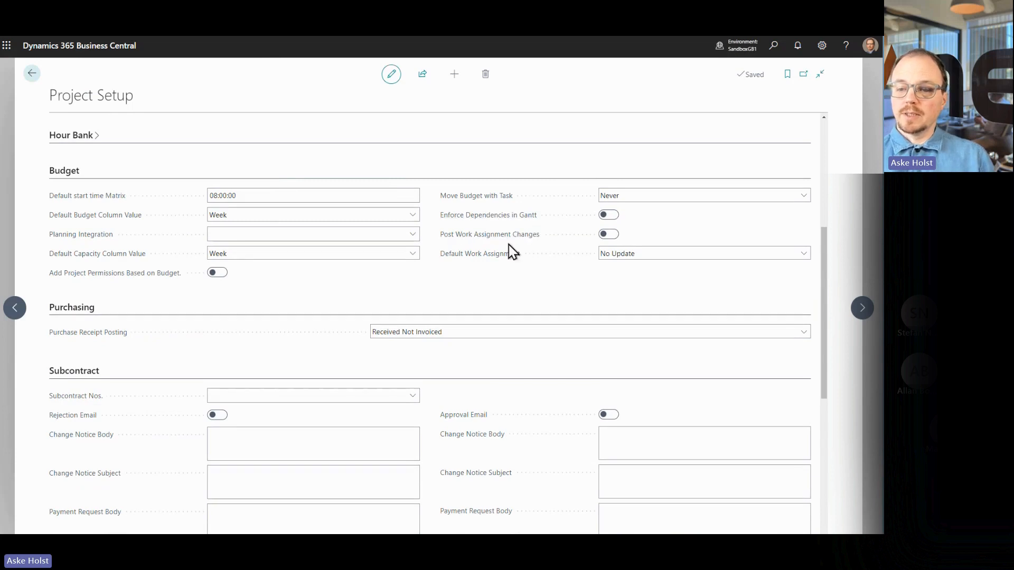
pyautogui.moveTo(504, 244)
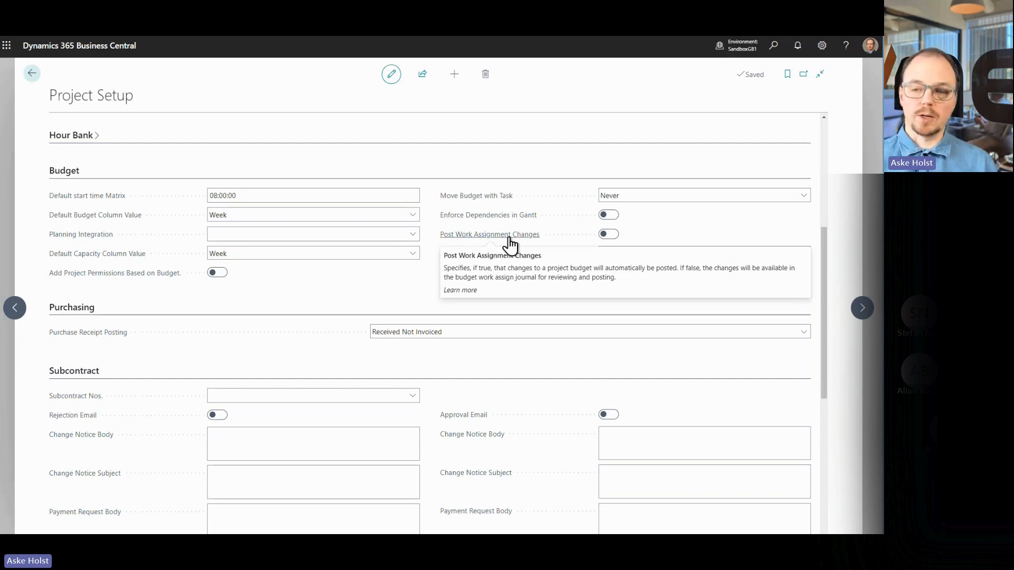
pyautogui.click(609, 236)
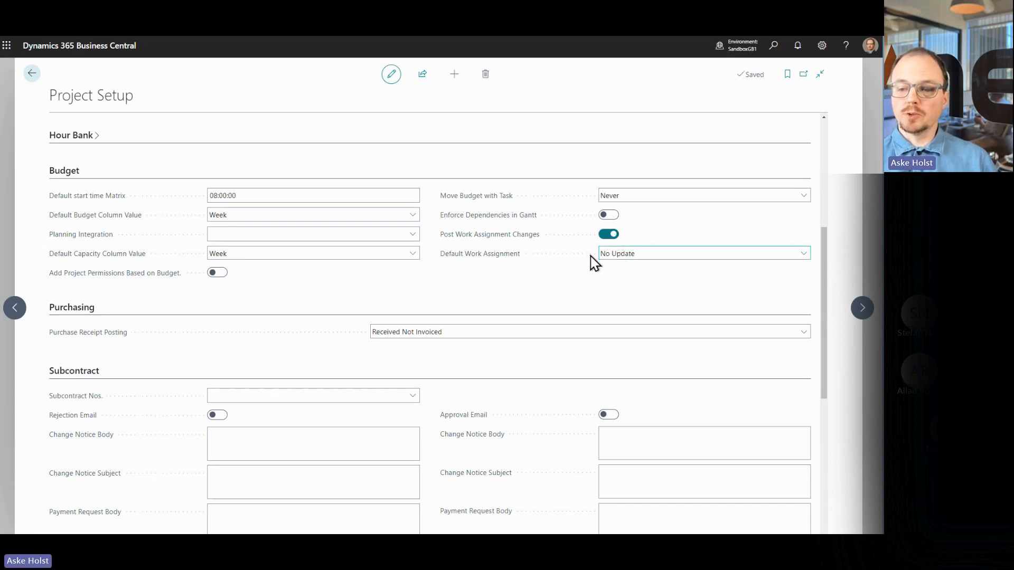
# Step: Set the Default Work Assignment to Modify and return to the role centre
pyautogui.click(634, 257)
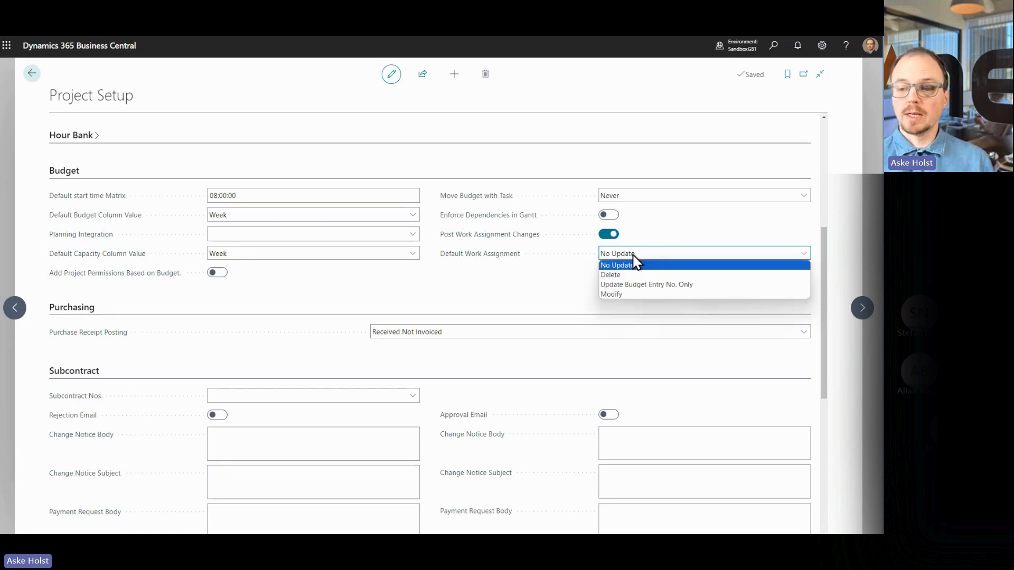
pyautogui.click(629, 296)
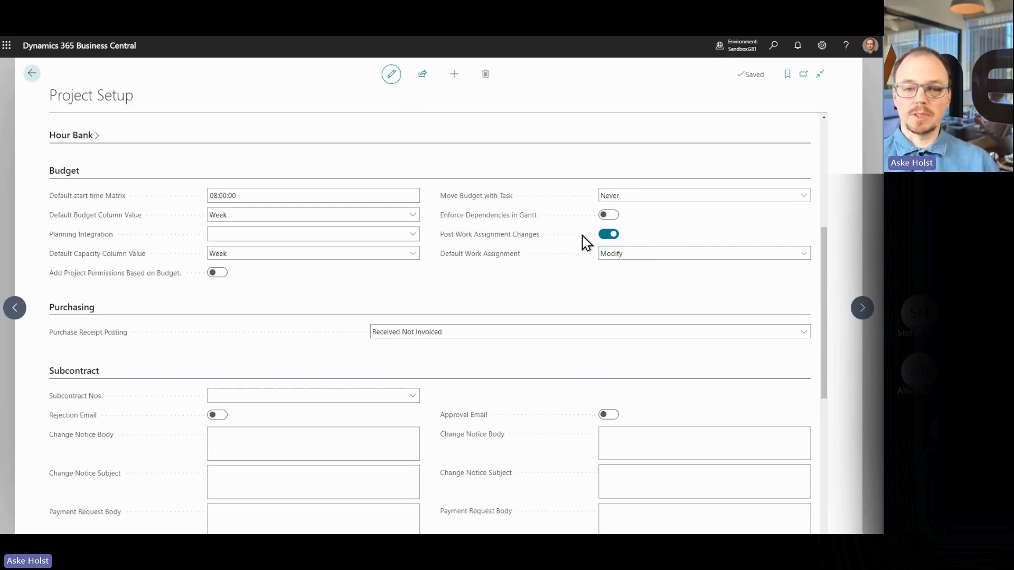
pyautogui.click(31, 75)
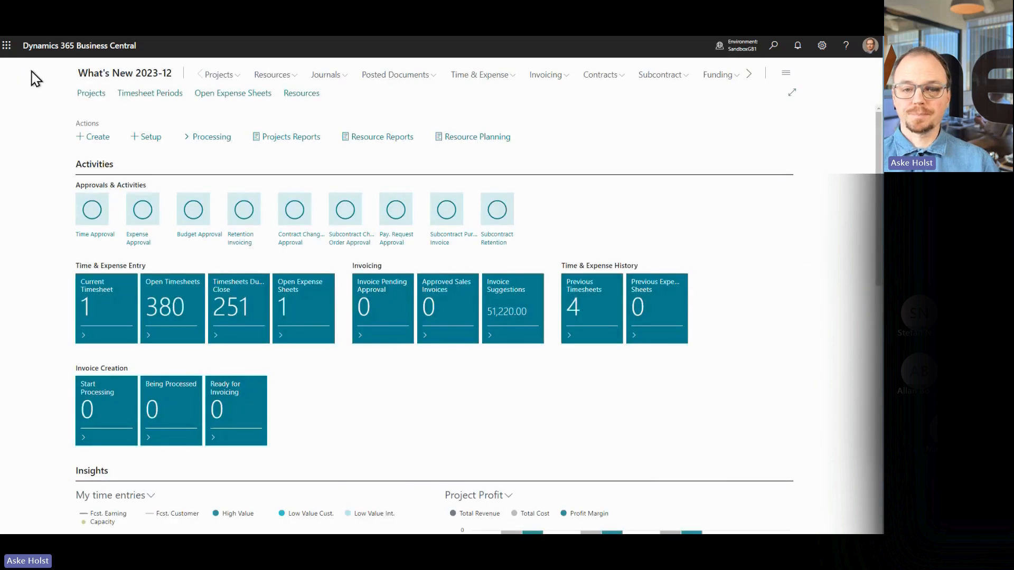
# Step: Select PROJ0001 in the project list and open the Budget Journal for the BUDGET batch
pyautogui.click(95, 98)
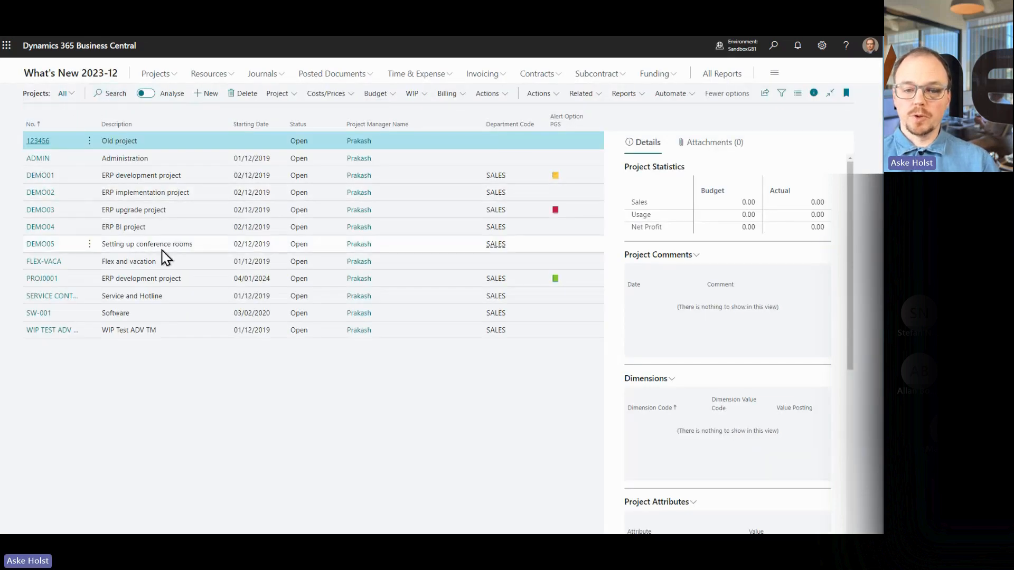
pyautogui.click(199, 280)
pyautogui.click(384, 98)
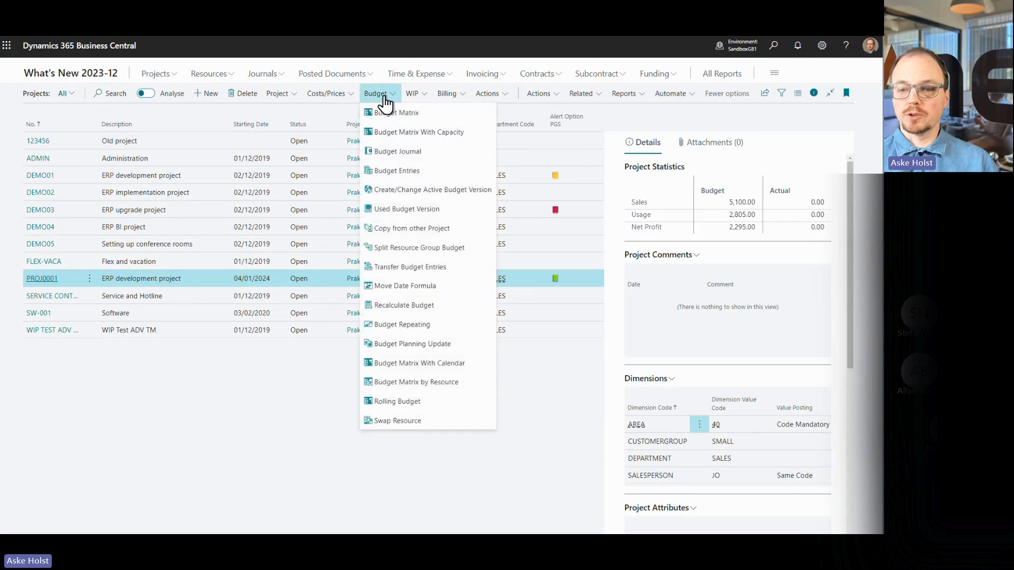
pyautogui.click(406, 157)
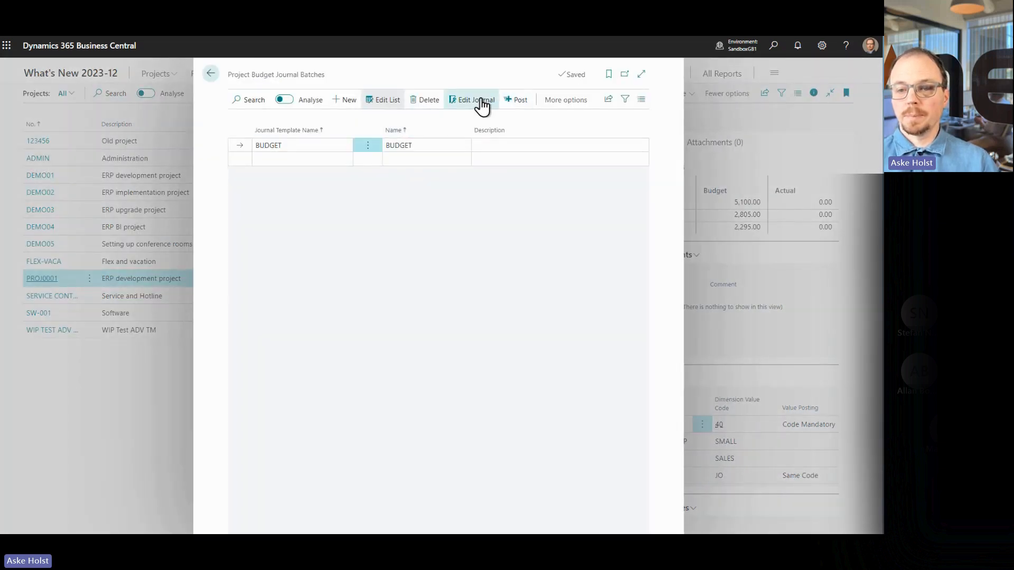
pyautogui.click(482, 105)
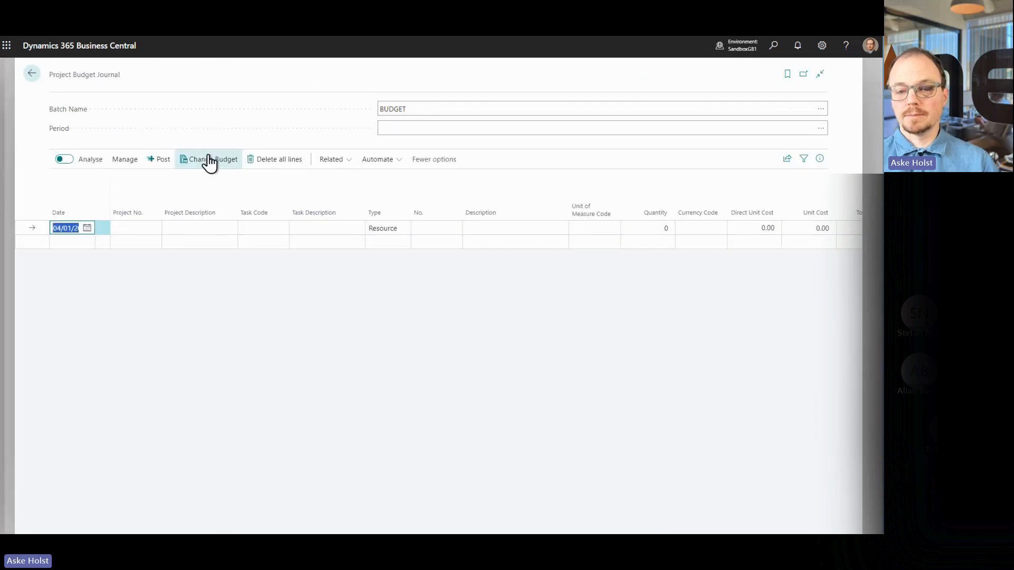
# Step: Load the existing budget lines into the journal with Change Budget, filtered to project PROJ0001
pyautogui.click(210, 160)
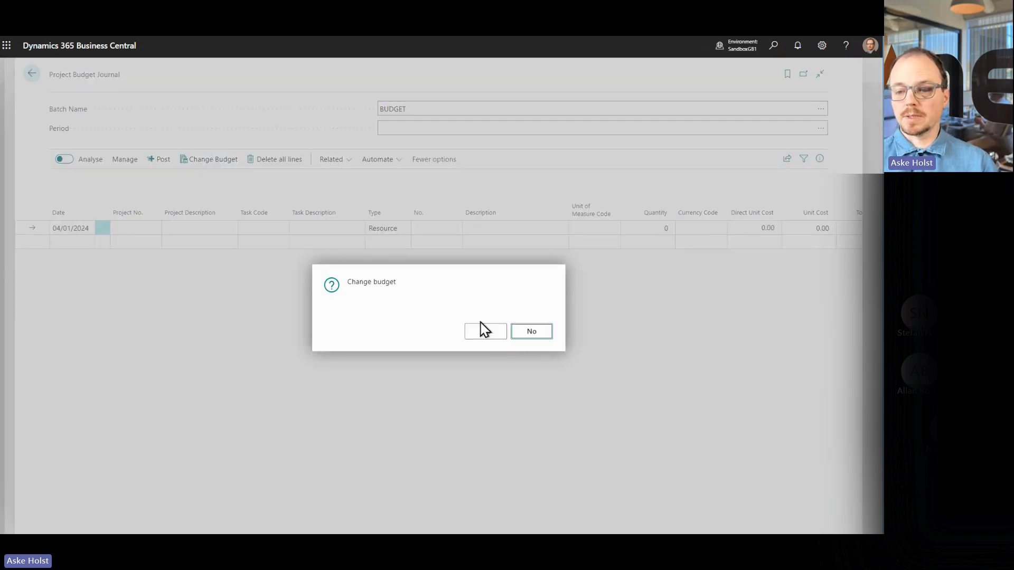
pyautogui.click(487, 333)
pyautogui.click(571, 269)
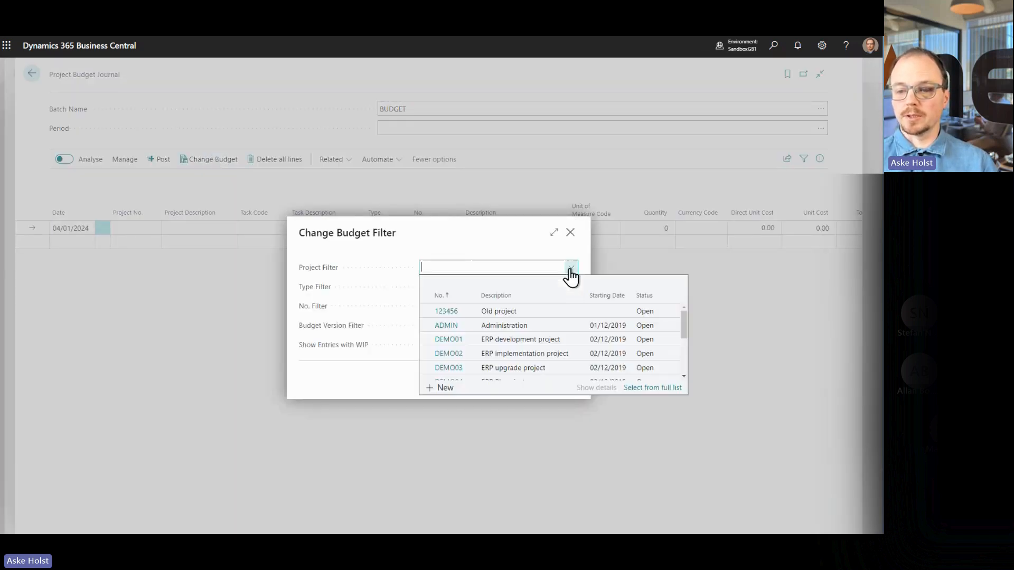
pyautogui.scroll(-5, 459, 338)
pyautogui.click(455, 332)
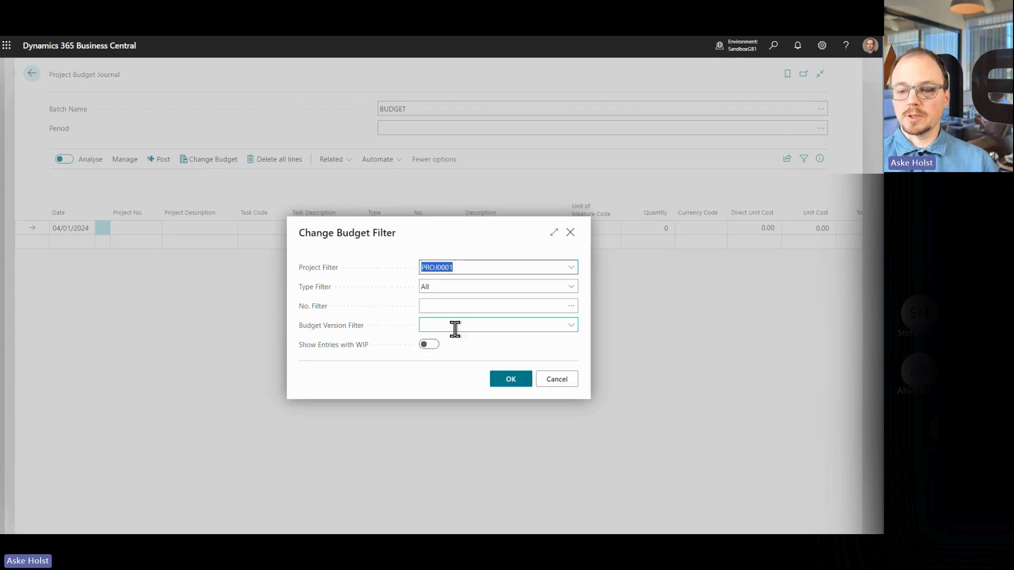
pyautogui.click(514, 383)
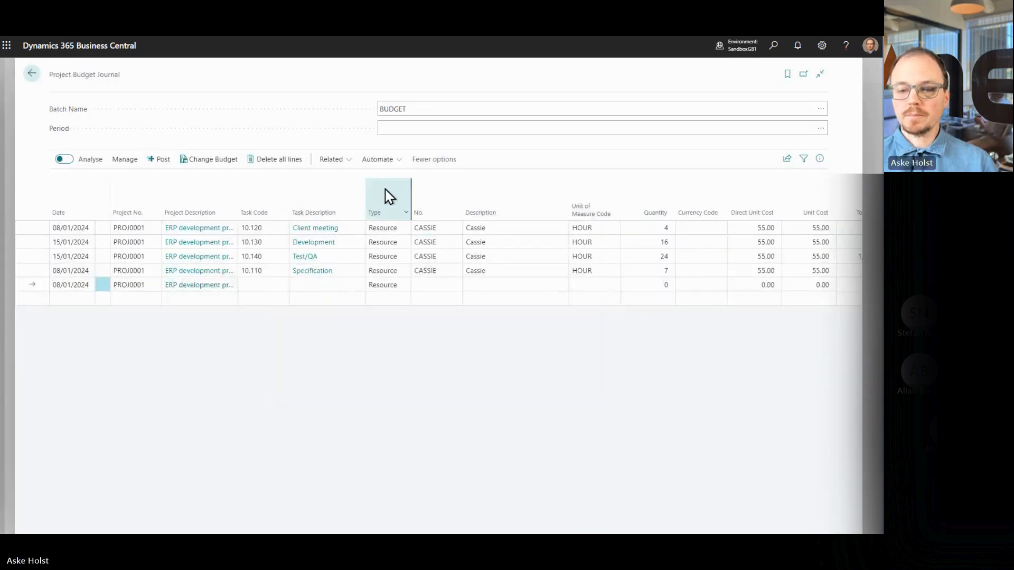
# Step: Set the date of the 10.110 Specification budget line to 11/01/2024
pyautogui.click(27, 230)
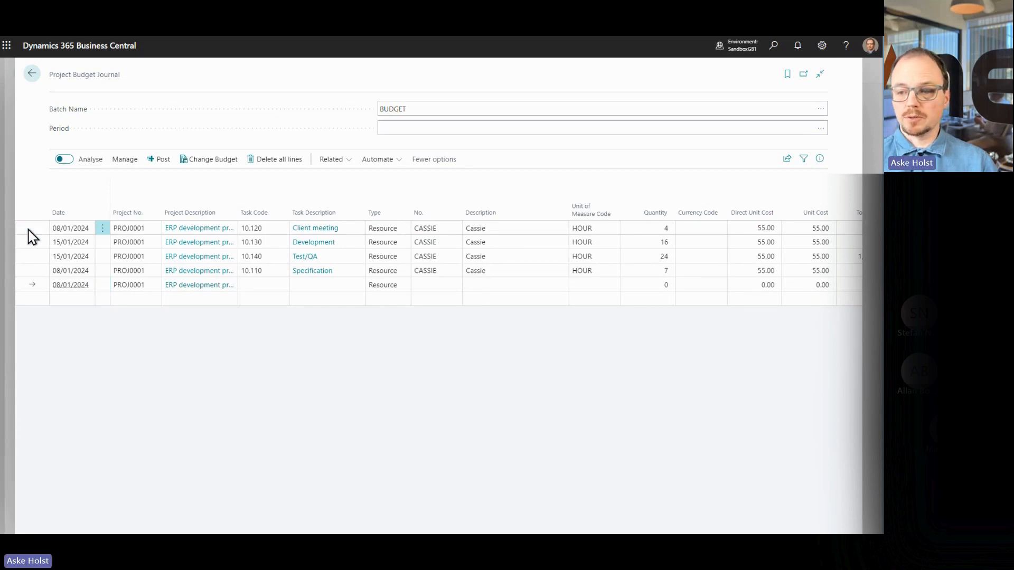
pyautogui.click(74, 275)
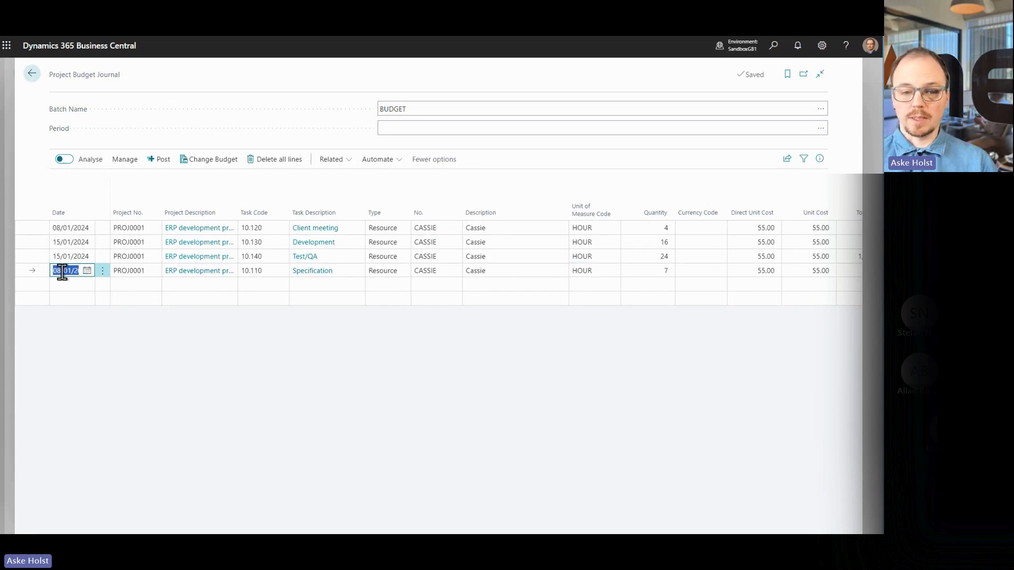
pyautogui.click(87, 272)
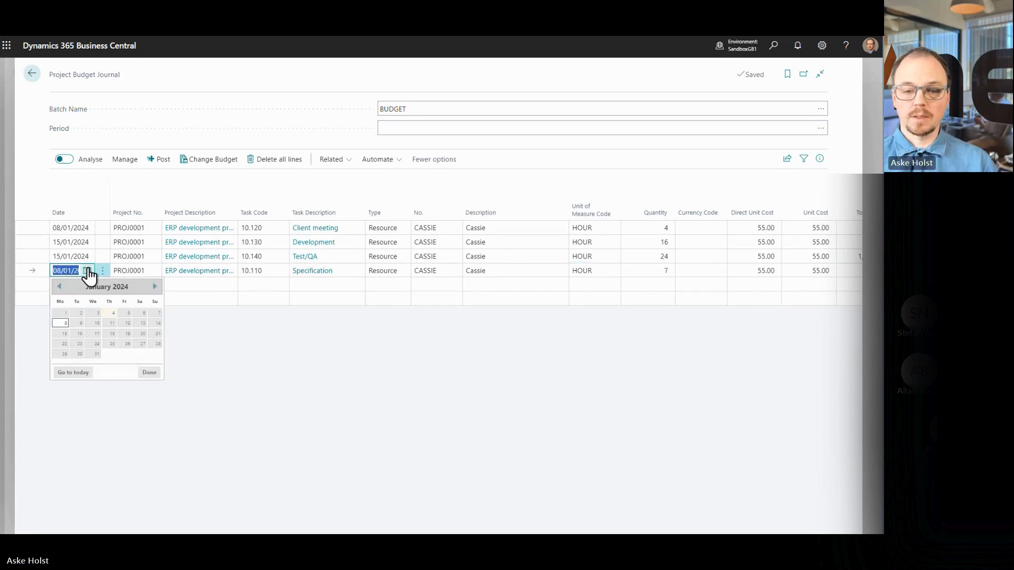
pyautogui.click(109, 324)
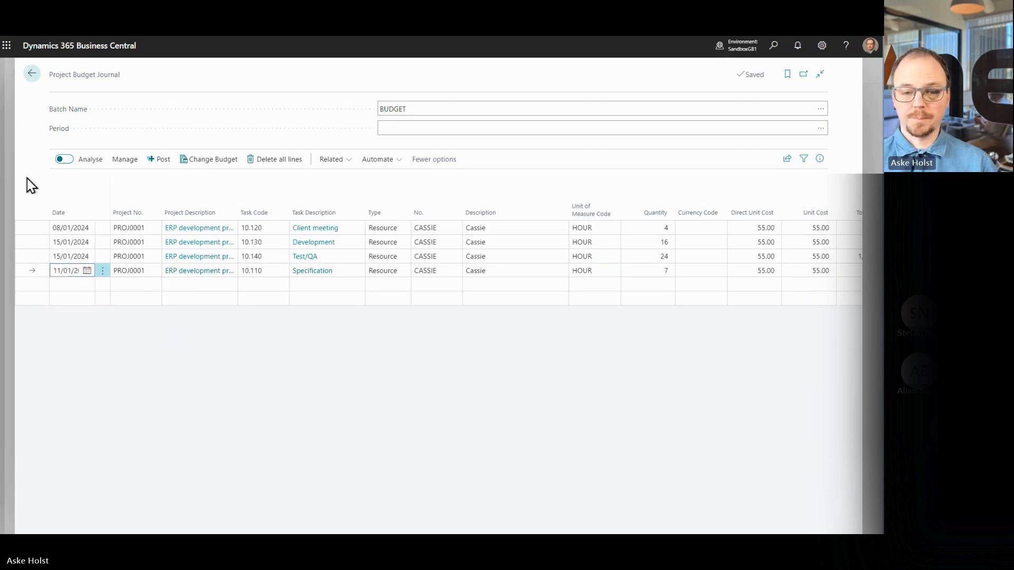
# Step: Set the quantity to 7.7 for the Specification line and 22 for the Test/QA line
pyautogui.click(645, 273)
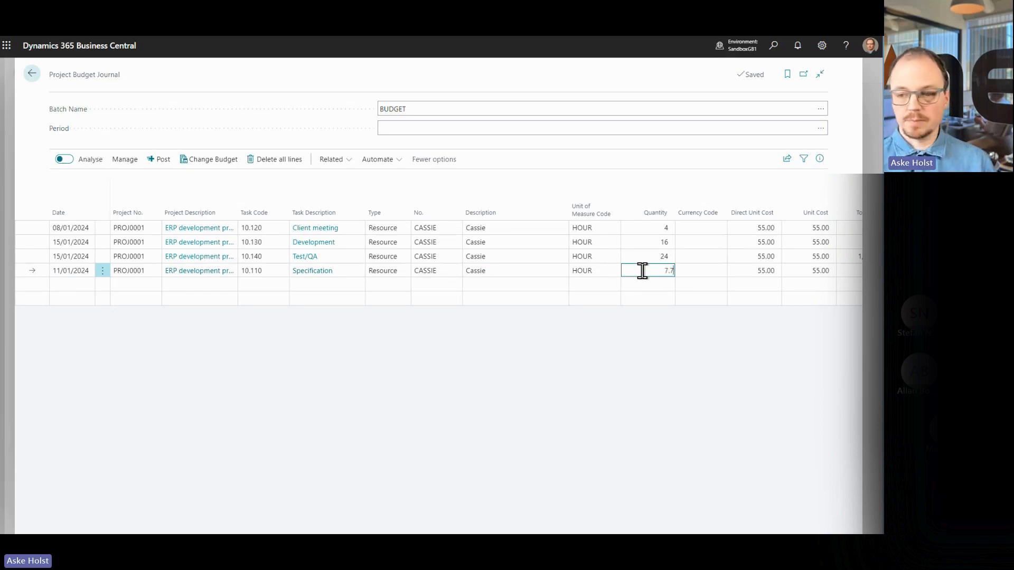
pyautogui.write('7.7')
pyautogui.press('Tab')
pyautogui.click(646, 257)
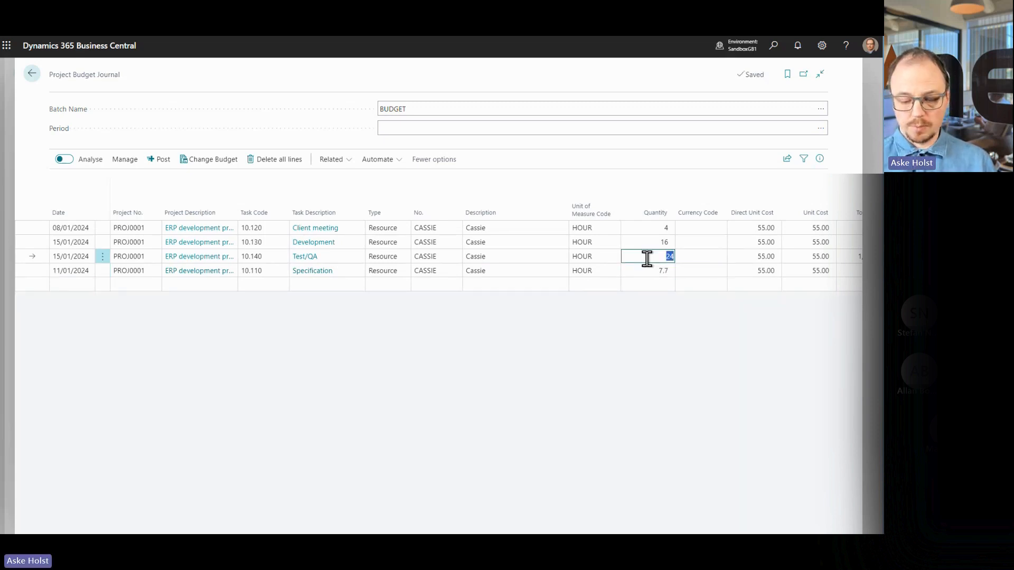
pyautogui.press('Tab')
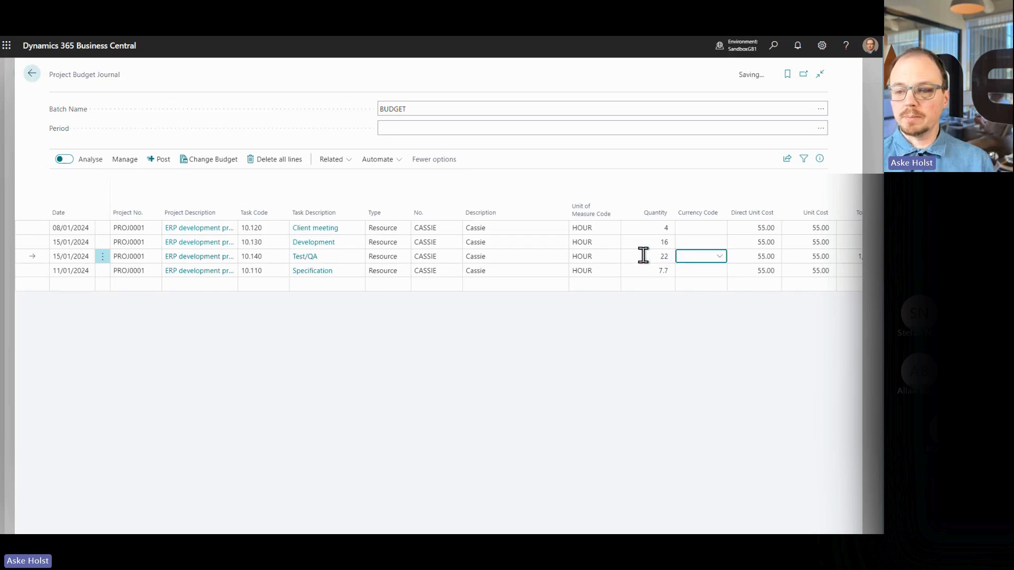
# Step: Post the Project Budget Journal and confirm the posting
pyautogui.click(159, 159)
pyautogui.click(486, 331)
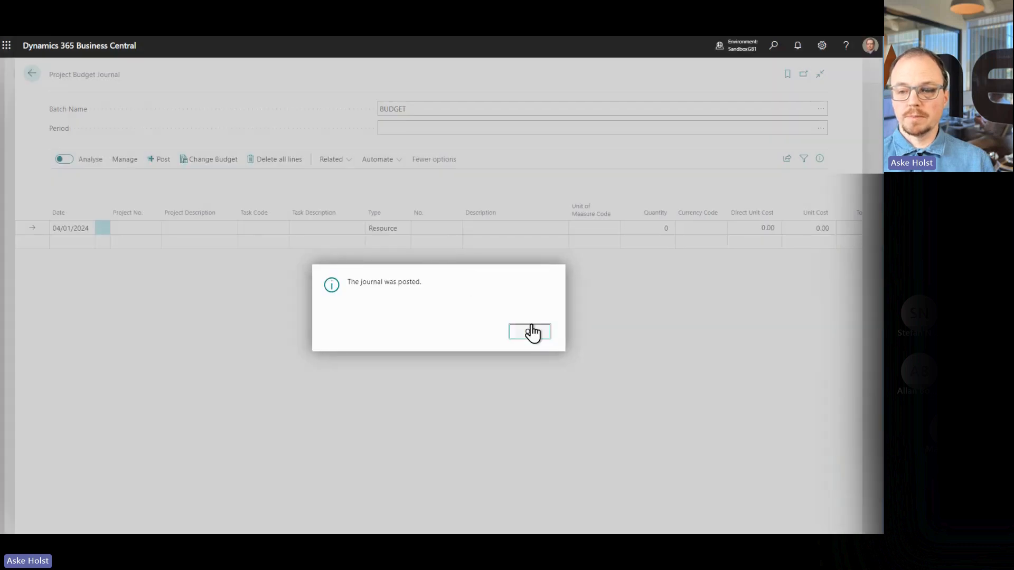
pyautogui.click(530, 331)
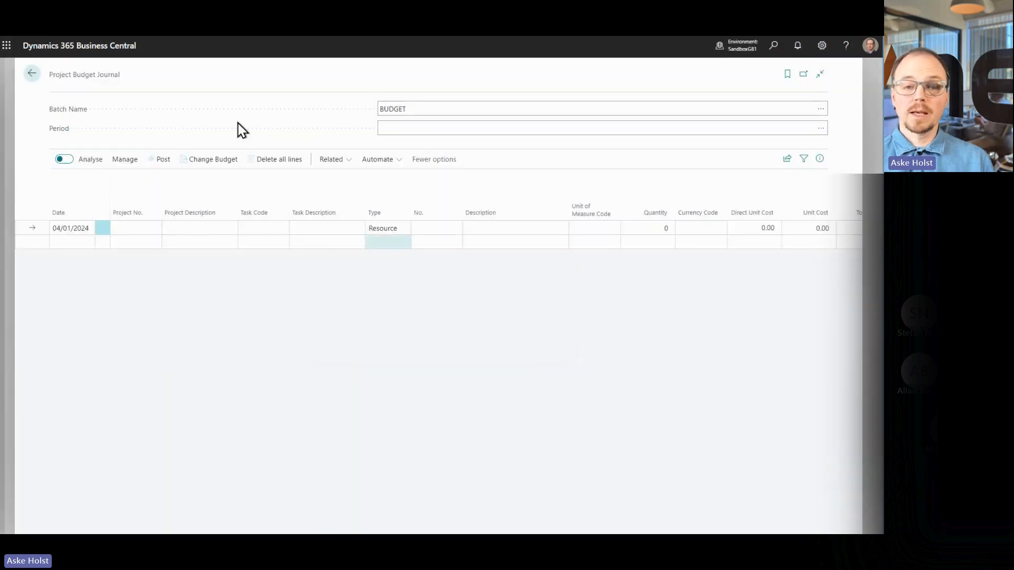
# Step: Leave the budget journal and project list for the role centre, and open the Resource Board
pyautogui.click(33, 75)
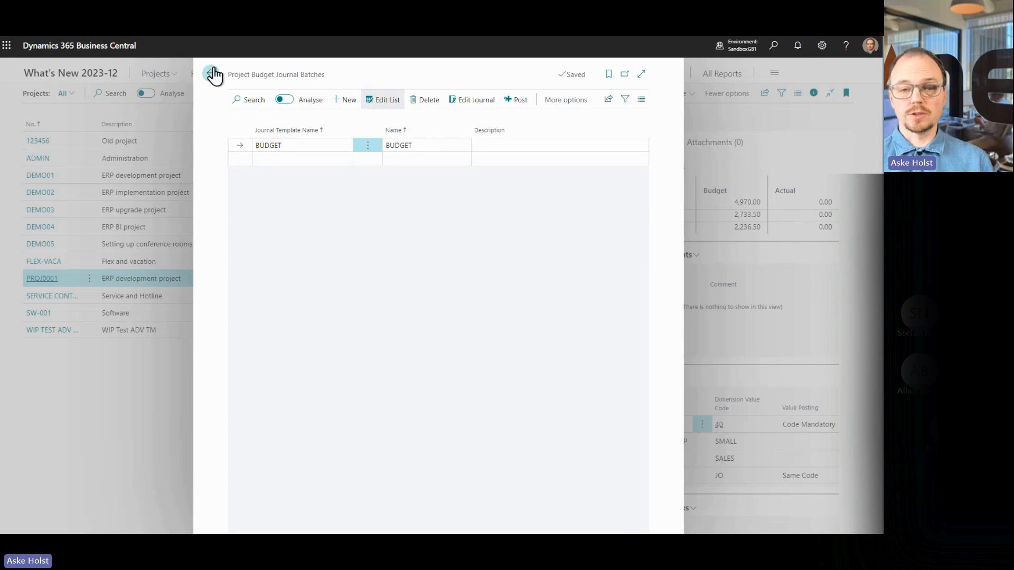
pyautogui.click(214, 75)
pyautogui.click(66, 73)
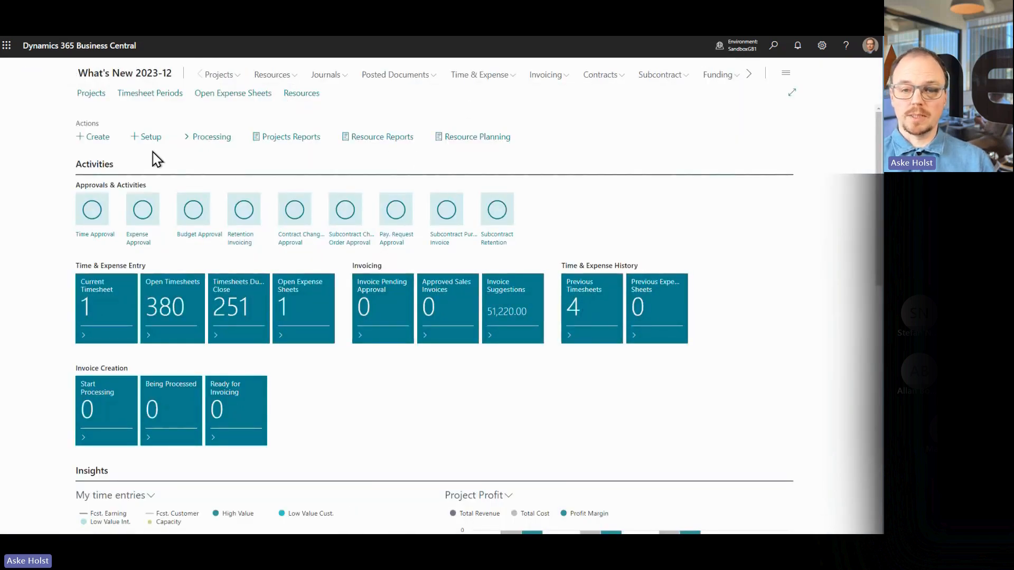
pyautogui.click(449, 139)
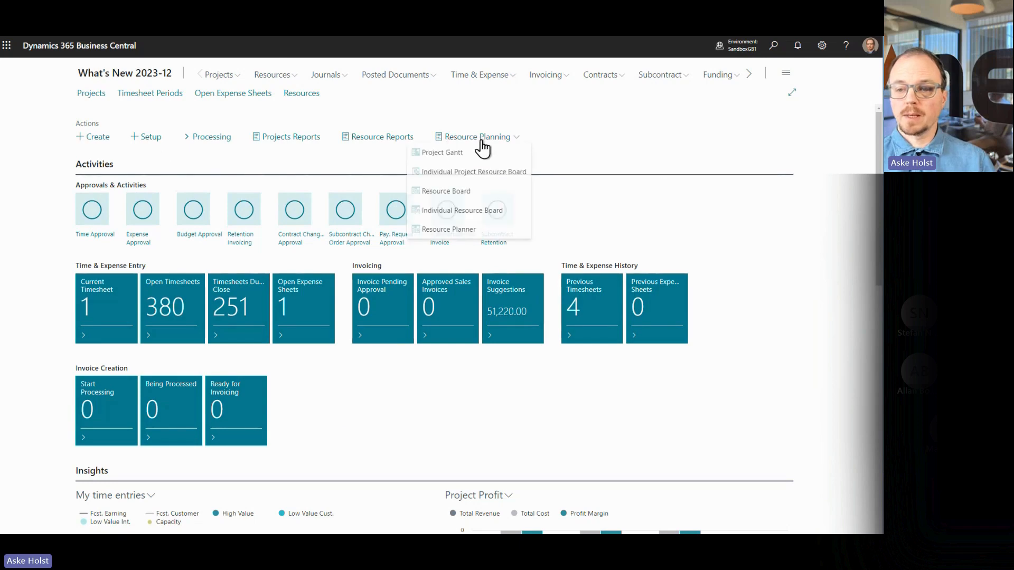
pyautogui.click(458, 191)
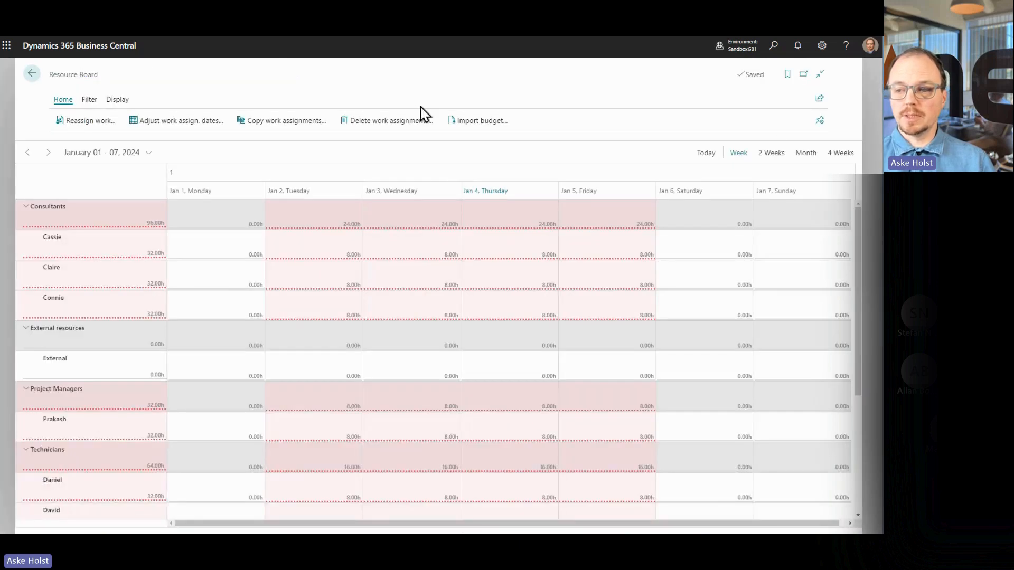
# Step: Show the Resource Board by month, examine the first consultant's Specification and 22-hour assignments, and return to the role centre
pyautogui.click(792, 156)
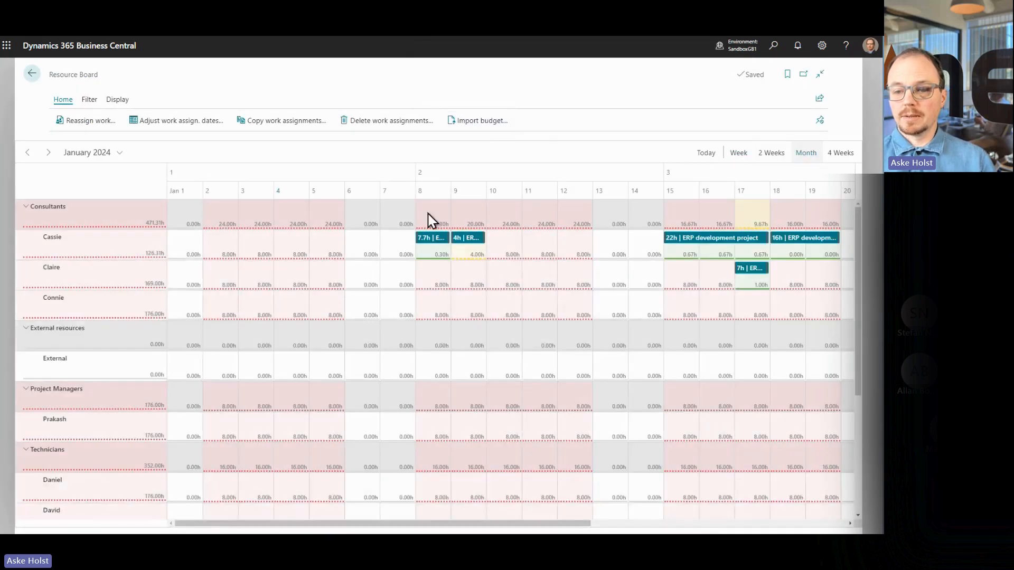
pyautogui.moveTo(428, 246)
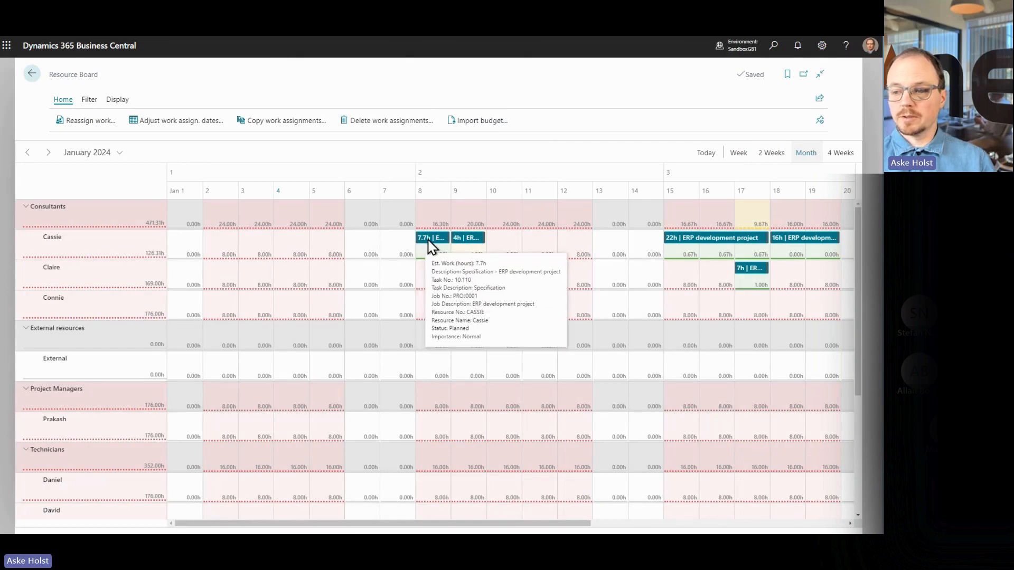
pyautogui.moveTo(706, 242)
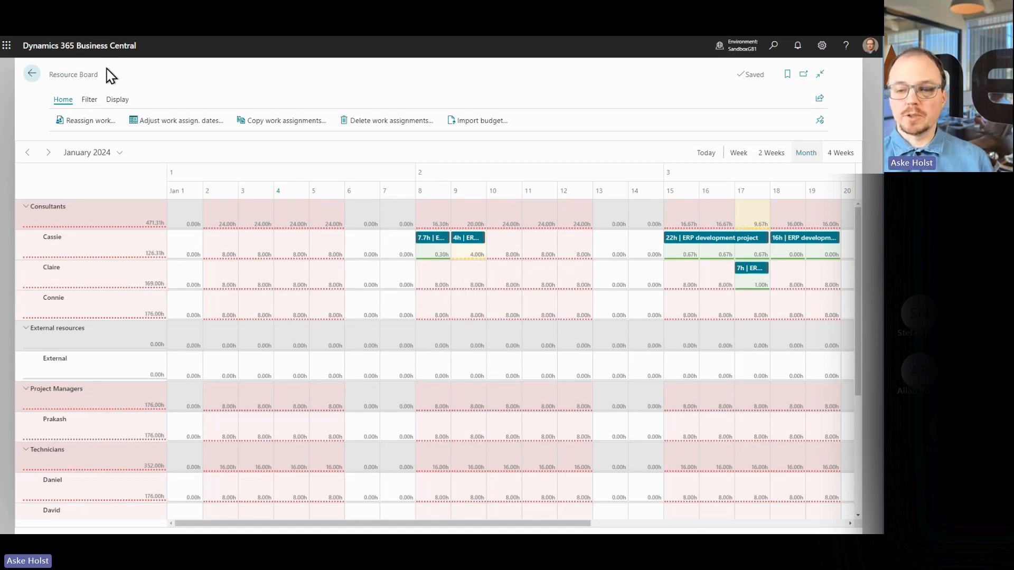
pyautogui.click(32, 74)
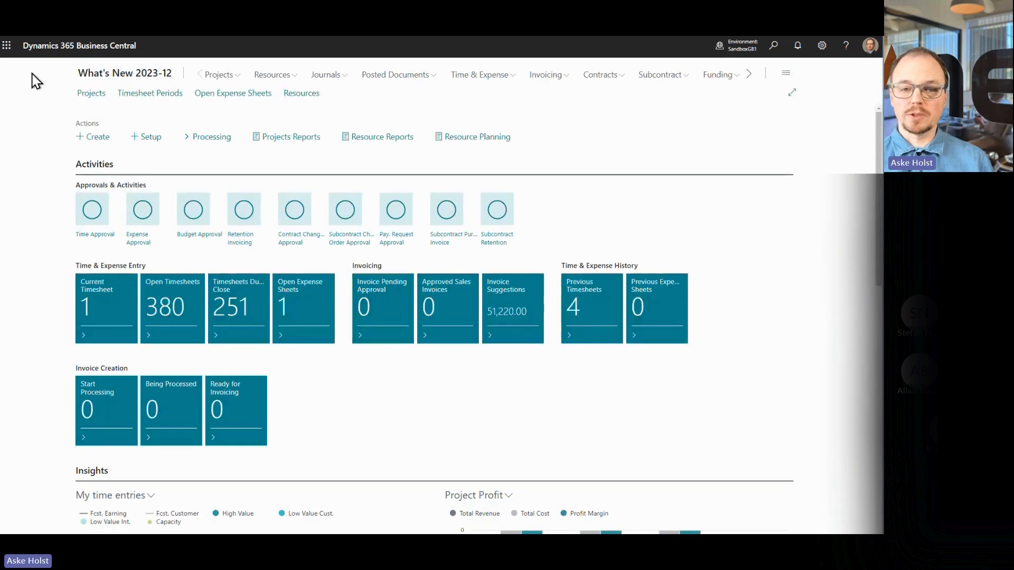
# Step: Open the Budget Matrix for the ERP development project PROJ0001 from the project list
pyautogui.click(93, 95)
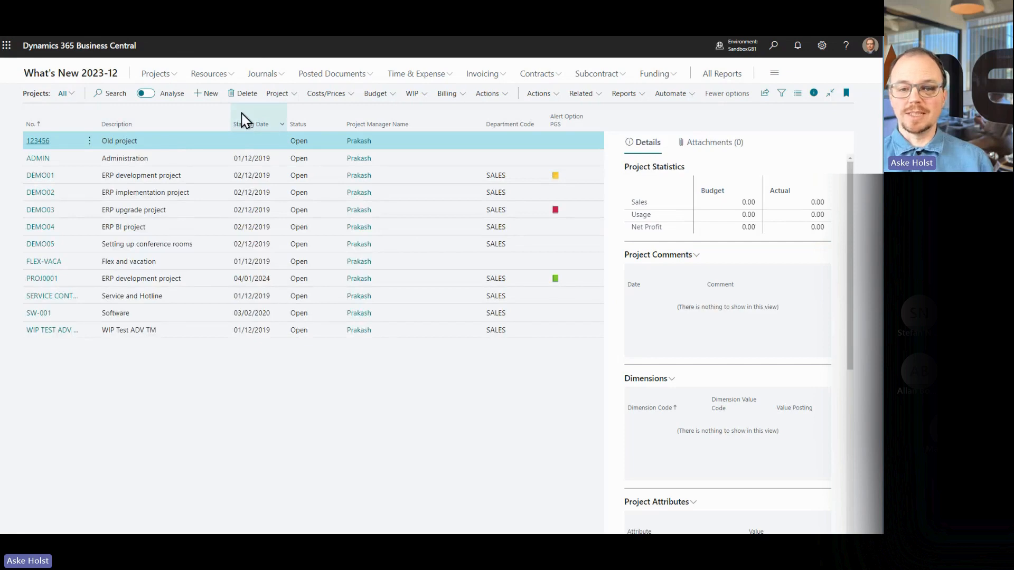
pyautogui.moveTo(175, 135)
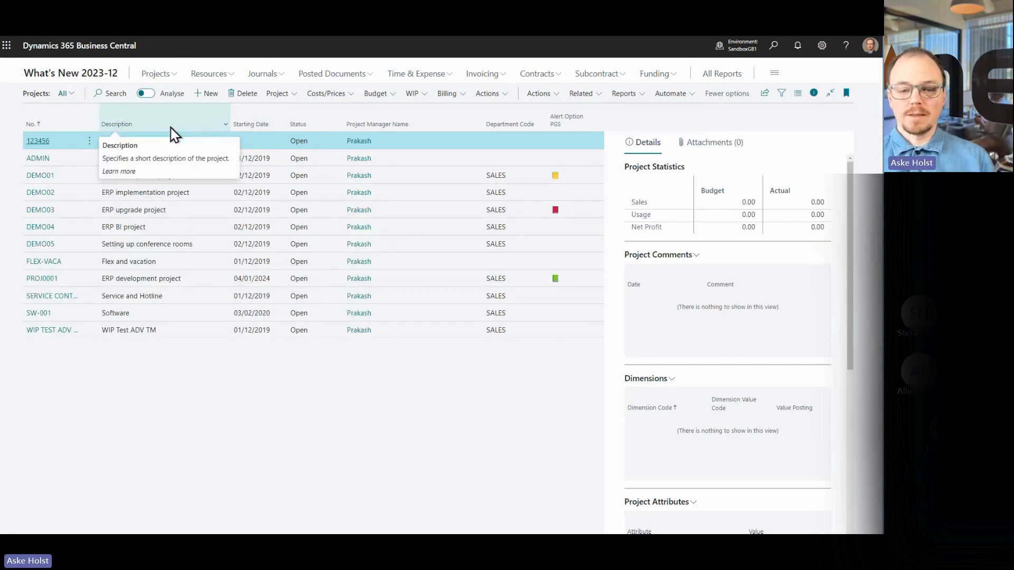
pyautogui.click(196, 287)
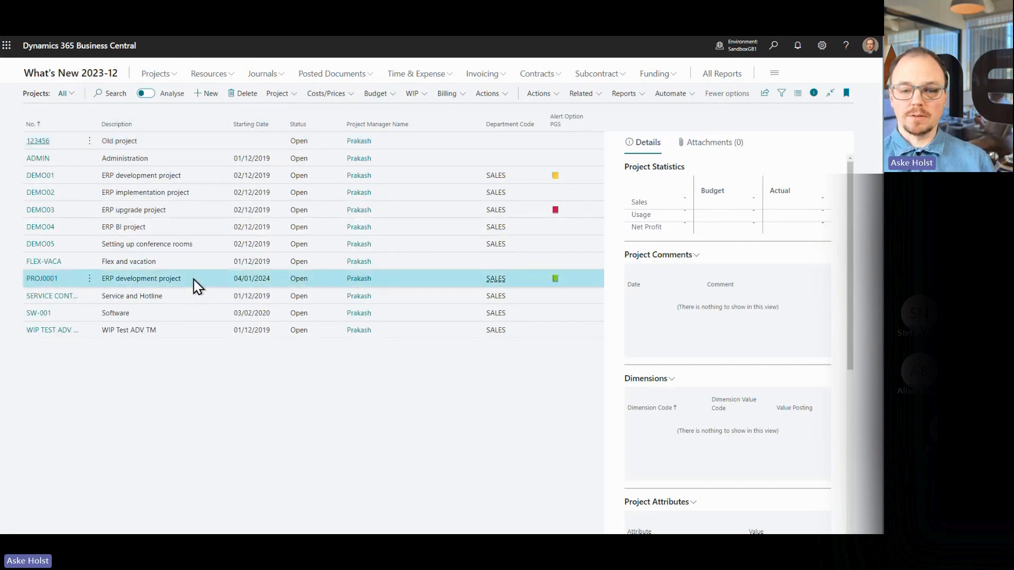
pyautogui.click(388, 91)
pyautogui.click(390, 112)
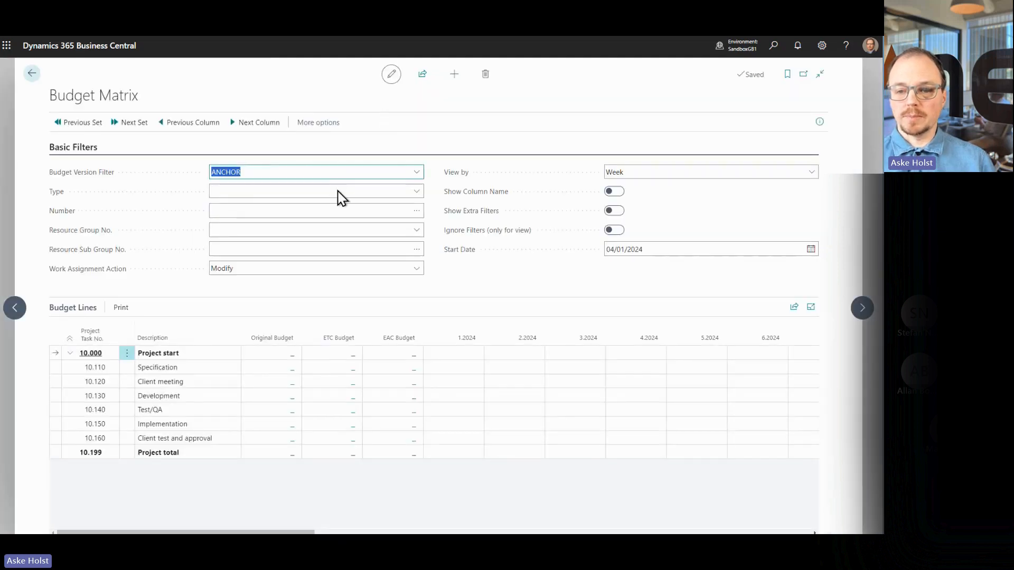
# Step: Filter the Budget Matrix to type Resource and the first resource in the lookup
pyautogui.click(412, 192)
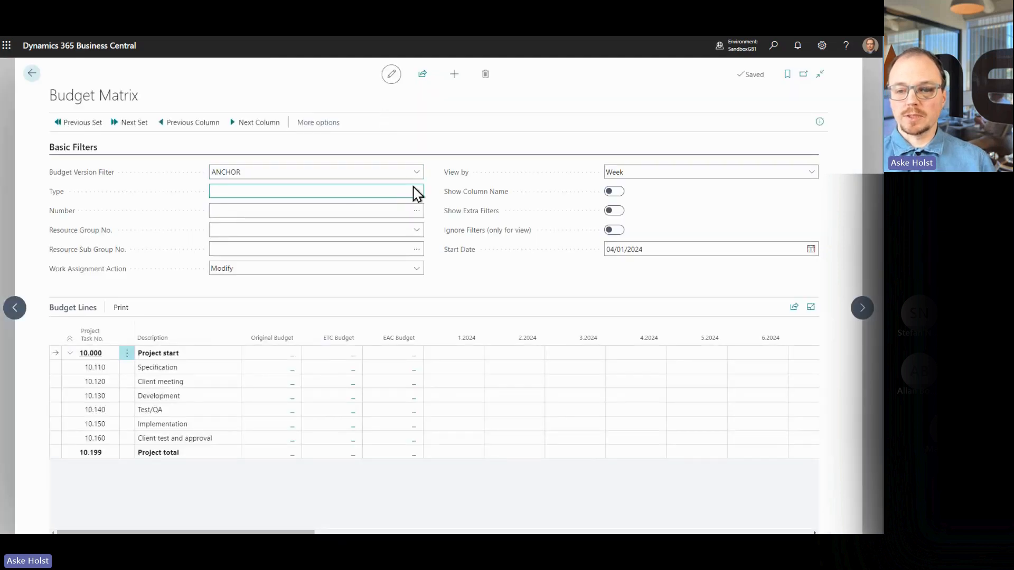
pyautogui.click(316, 205)
pyautogui.click(417, 213)
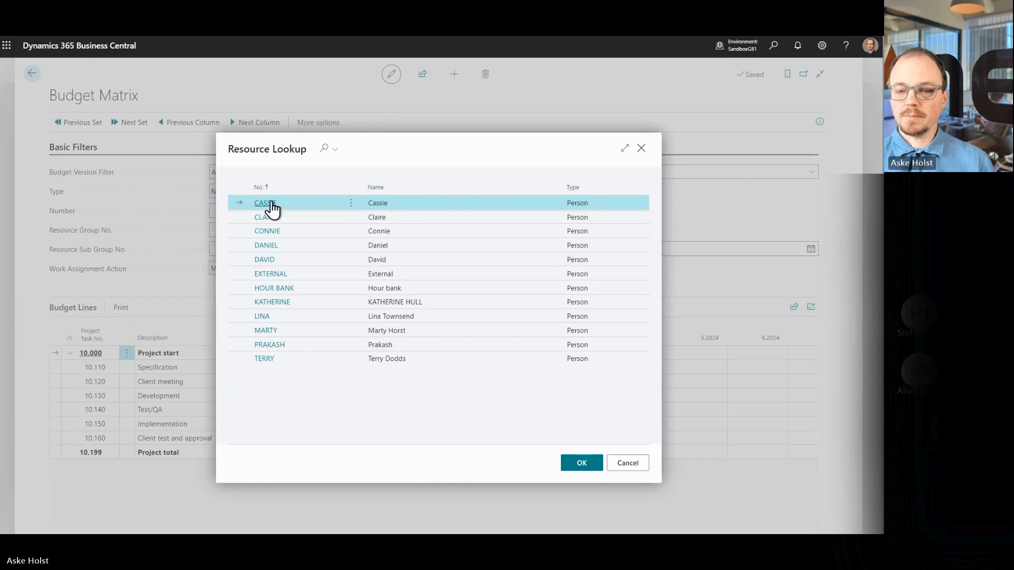
pyautogui.click(272, 204)
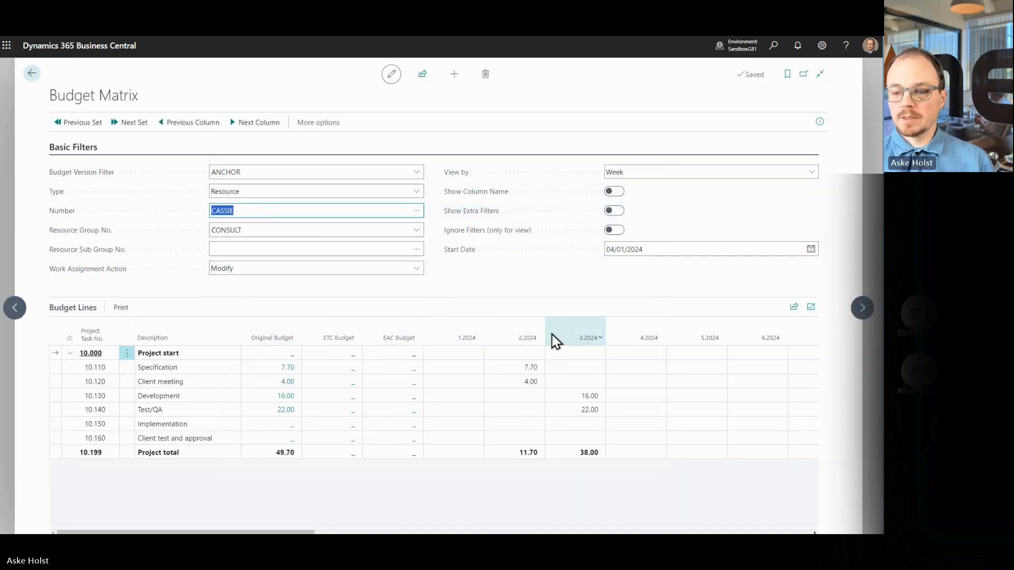
# Step: Clear the Specification task's hours in week 2.2024 and enter 7.7 in week 3.2024 instead
pyautogui.click(511, 366)
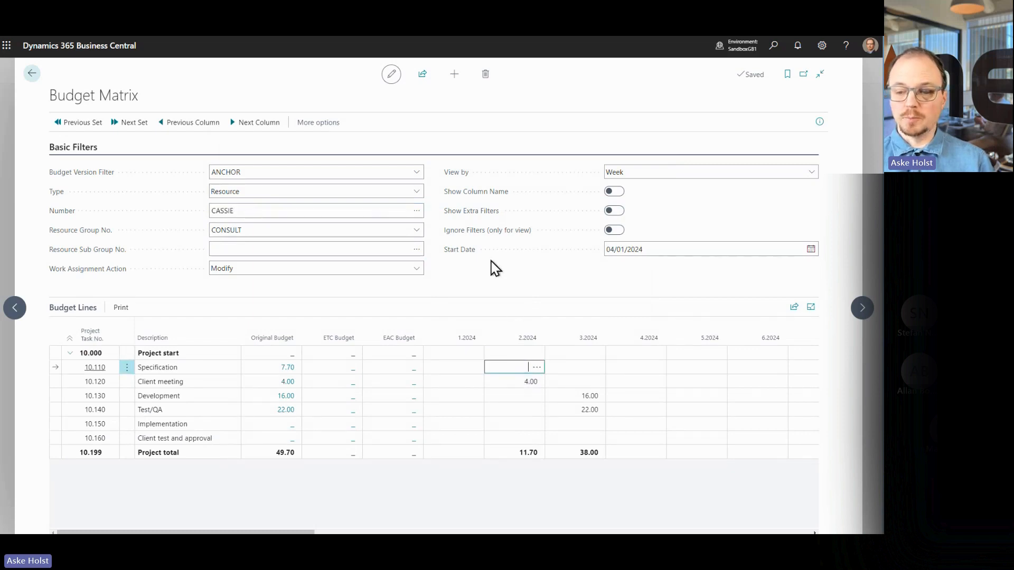
pyautogui.click(570, 367)
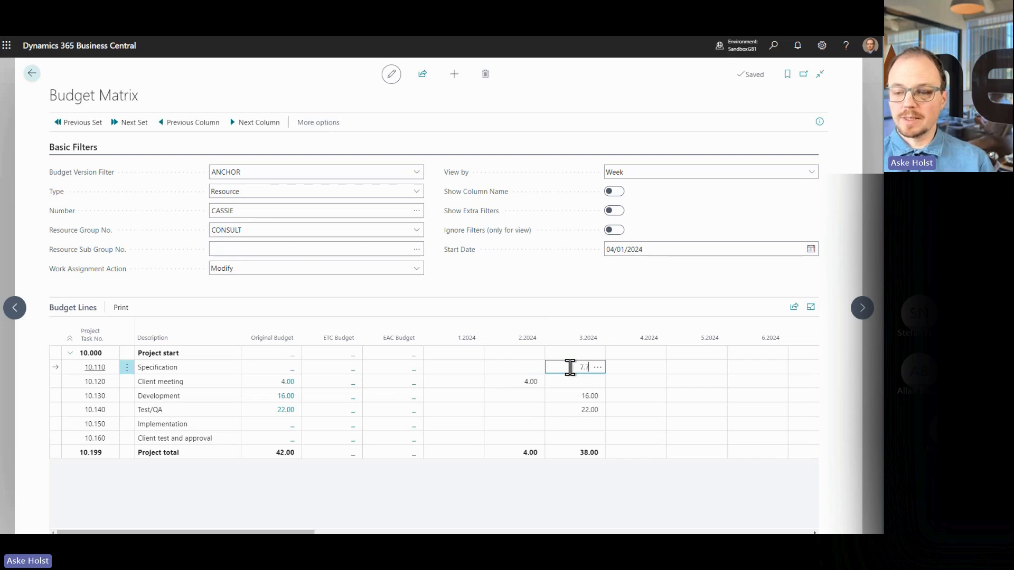
pyautogui.write('7.7')
pyautogui.click(553, 290)
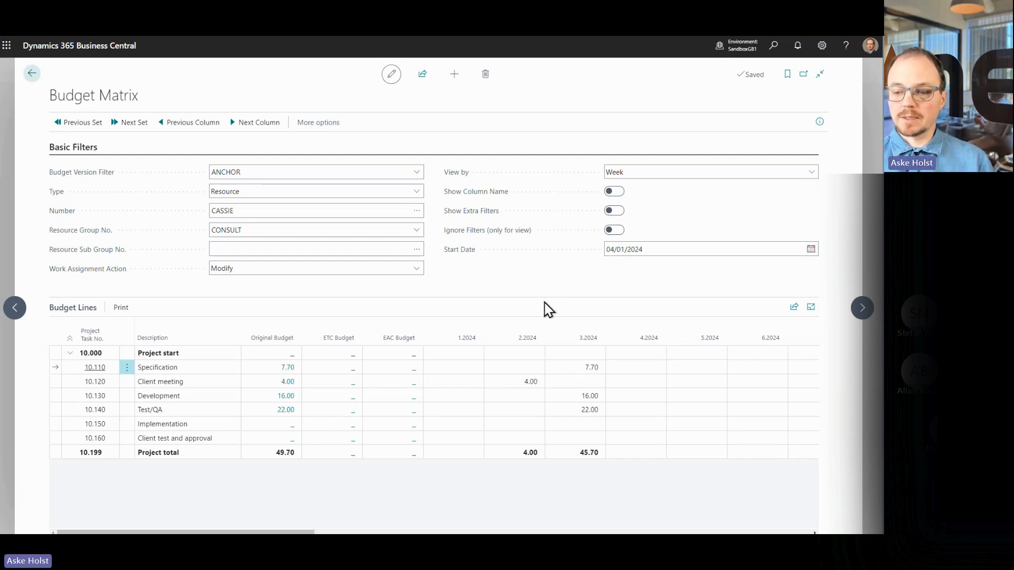
pyautogui.click(527, 381)
pyautogui.click(514, 369)
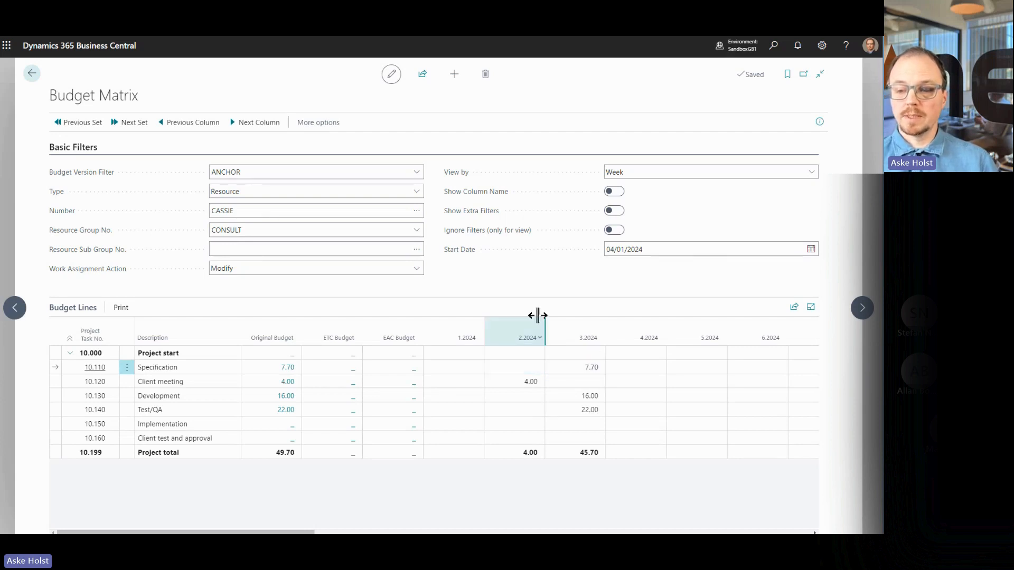
# Step: Leave the Budget Matrix and project list, and open the Resource Board in month view
pyautogui.click(33, 74)
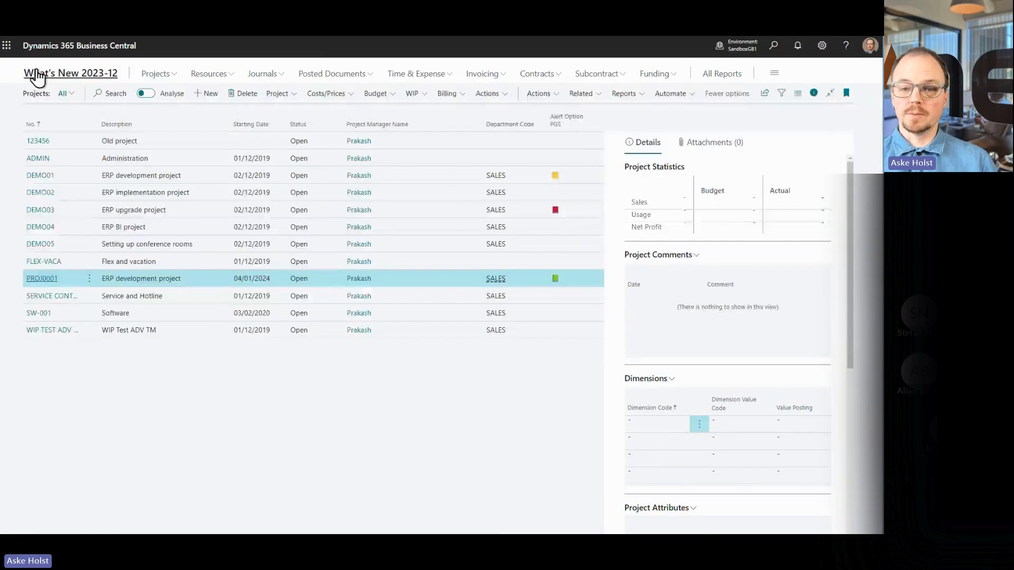
pyautogui.click(37, 78)
pyautogui.click(491, 138)
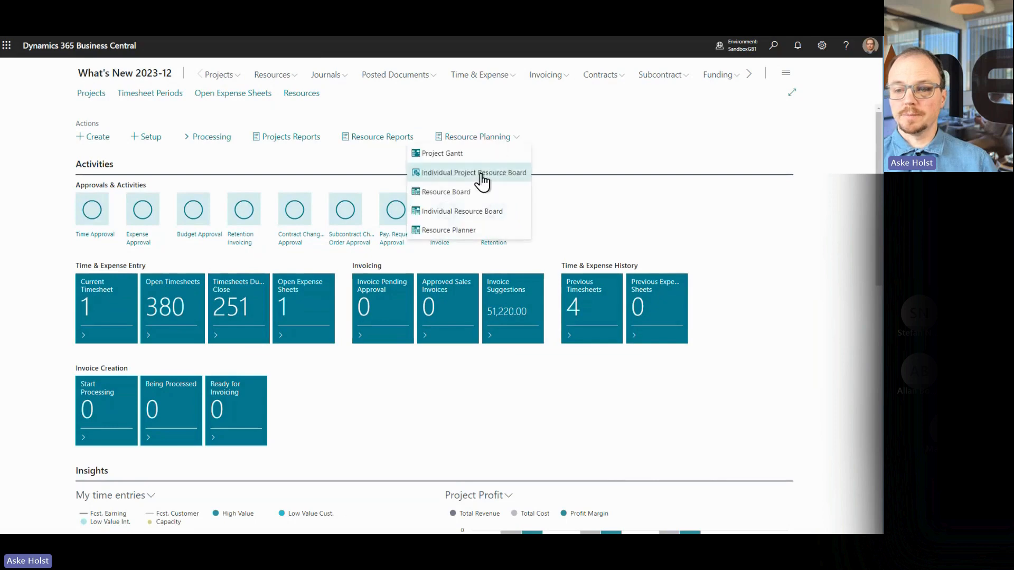
pyautogui.click(481, 175)
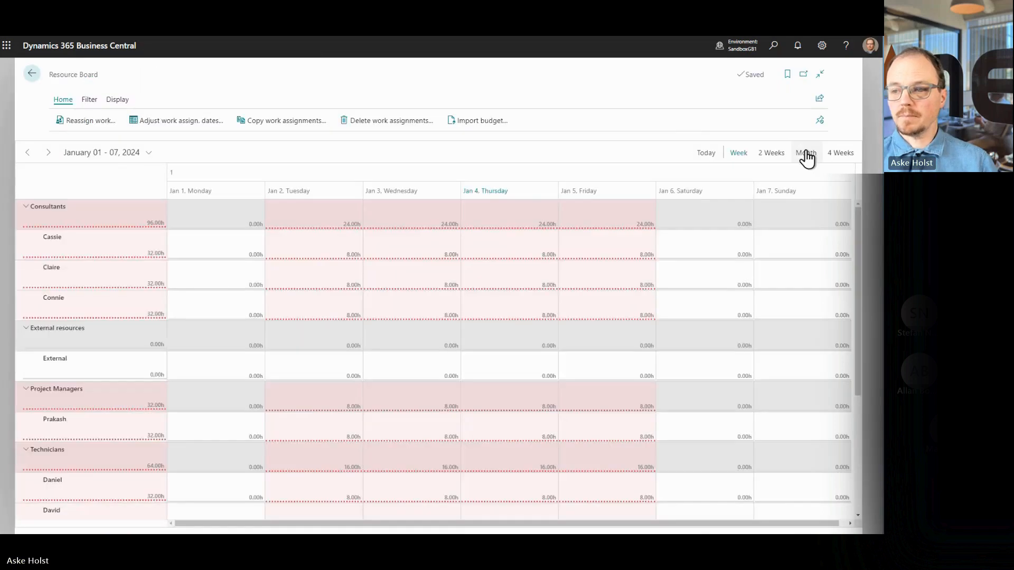
pyautogui.click(803, 155)
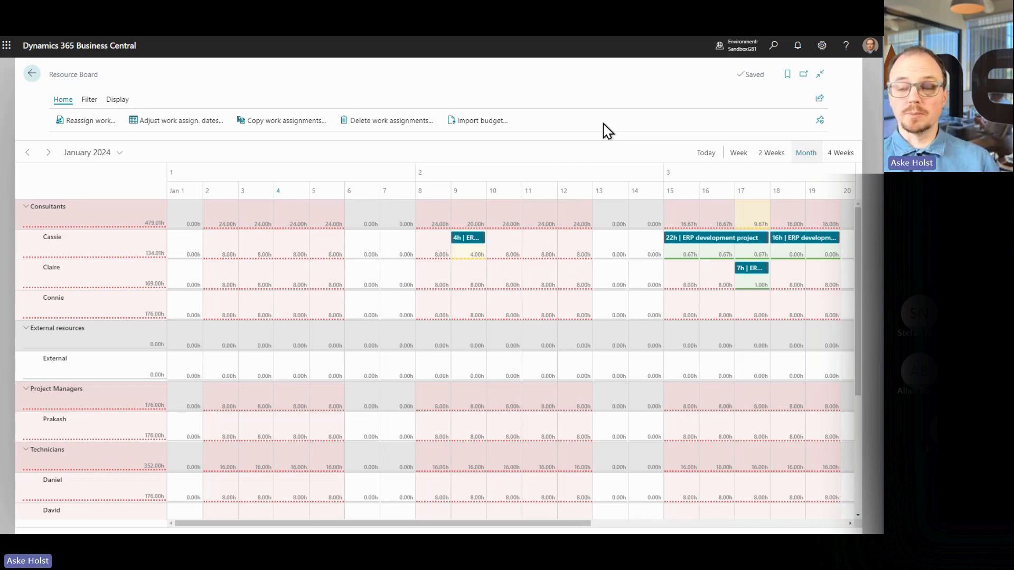
# Step: Import the PROJ0001 budget into the Resource Board with the last used filters, and check the Specification assignment's details on January 15
pyautogui.click(478, 121)
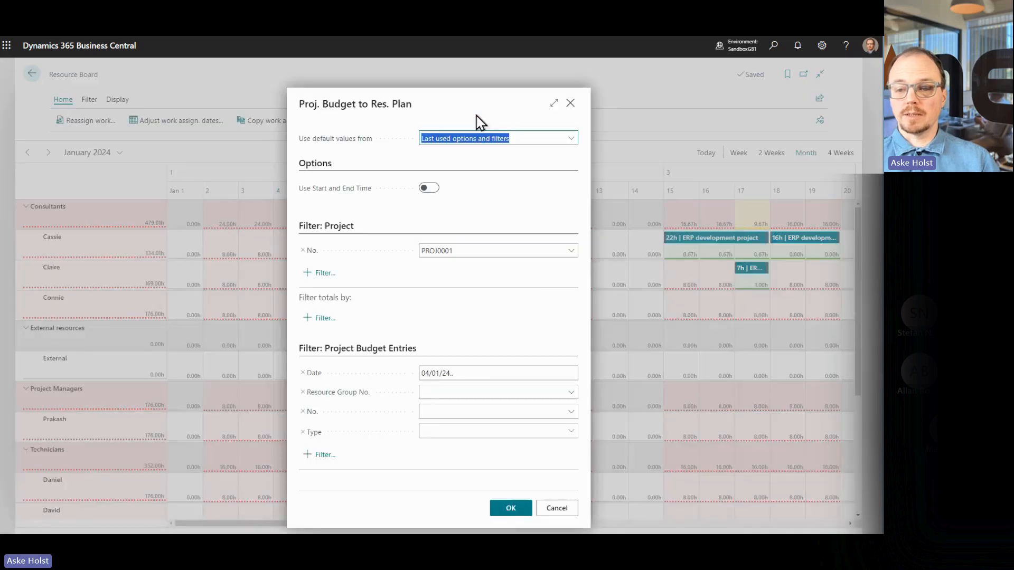
pyautogui.click(510, 509)
pyautogui.click(533, 333)
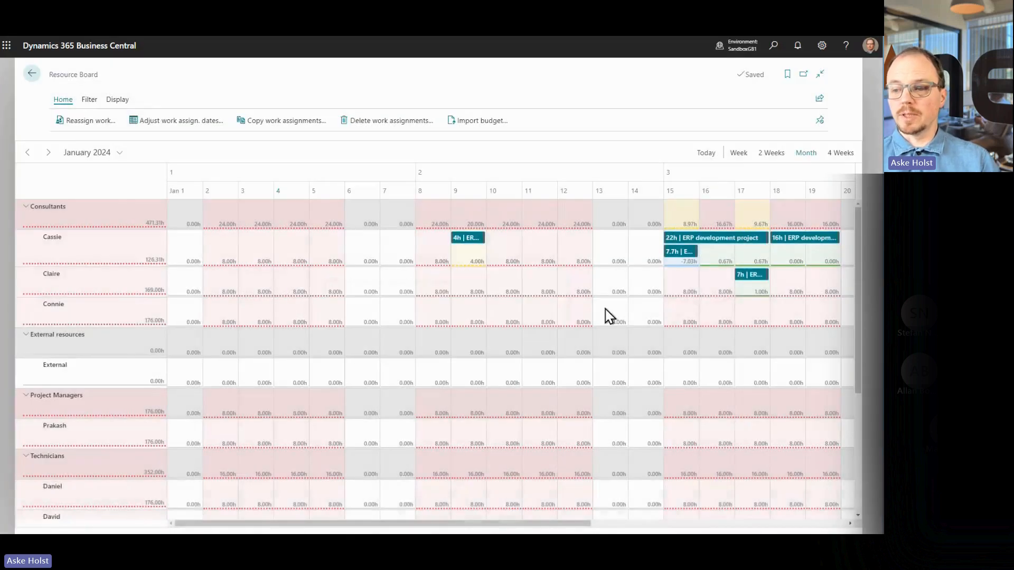
pyautogui.moveTo(678, 256)
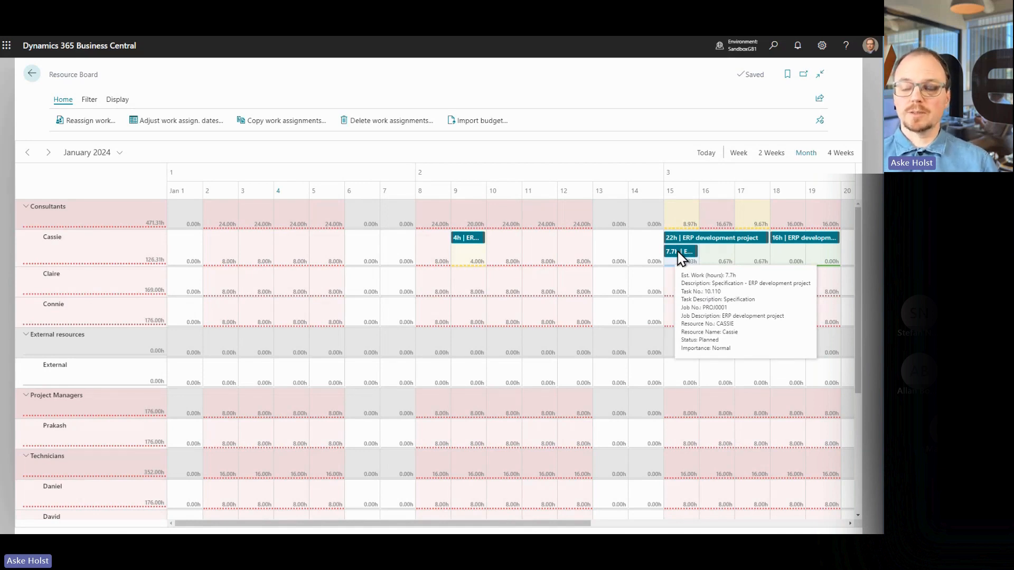
# Step: Run the budget import once more with the same filters, dismiss the message, and return to the role centre
pyautogui.click(476, 122)
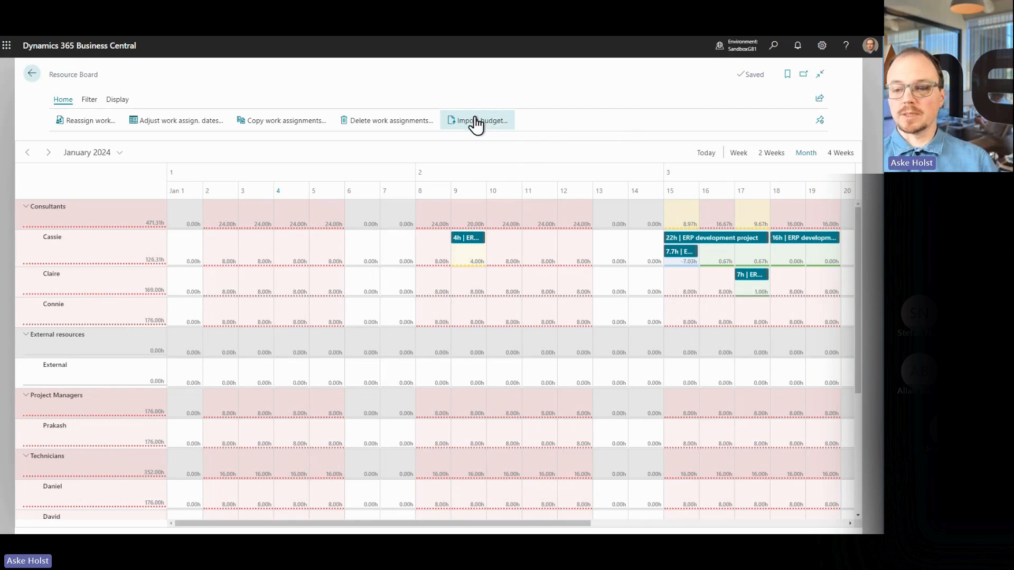
pyautogui.click(511, 508)
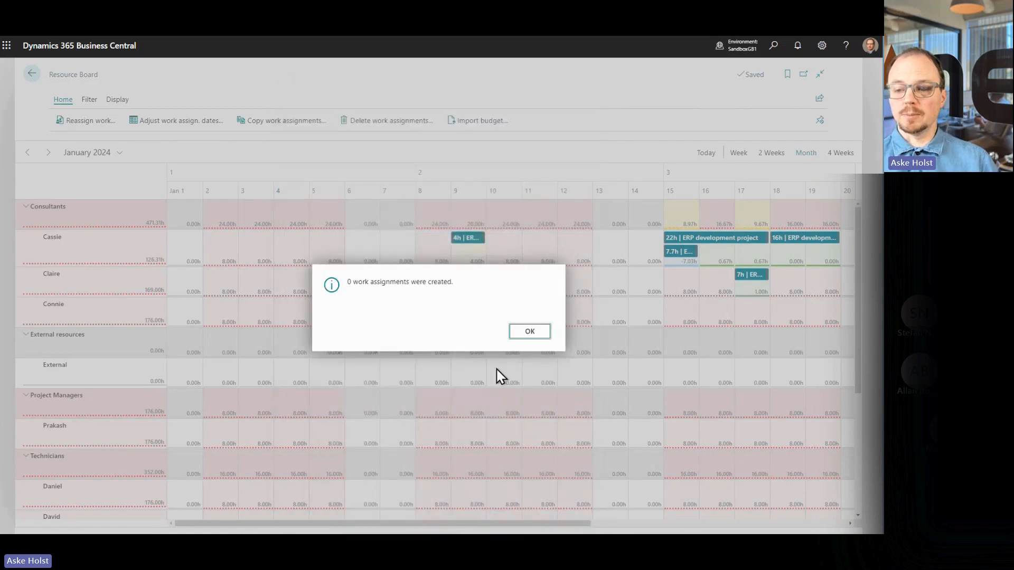
pyautogui.click(524, 337)
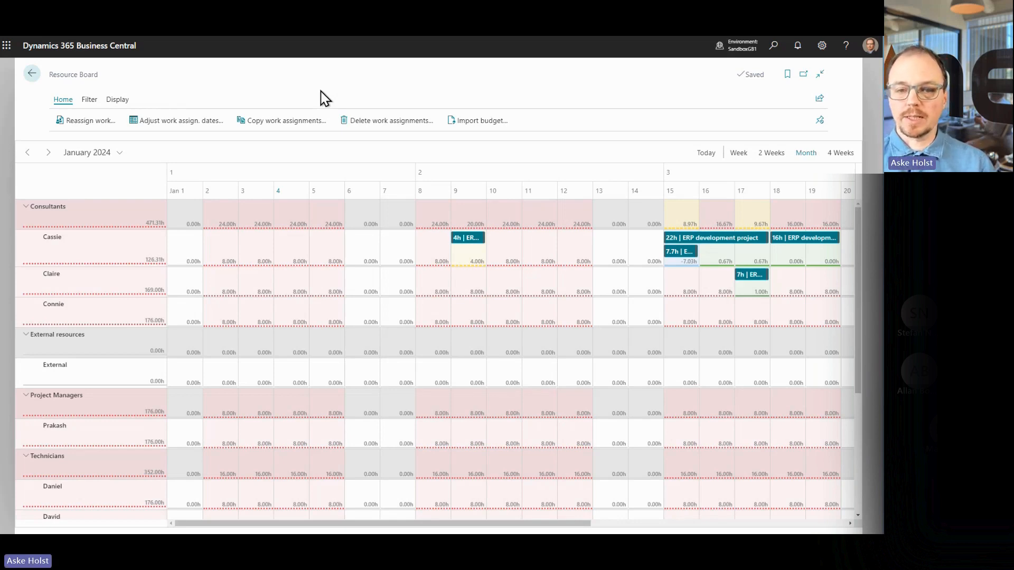
pyautogui.click(31, 74)
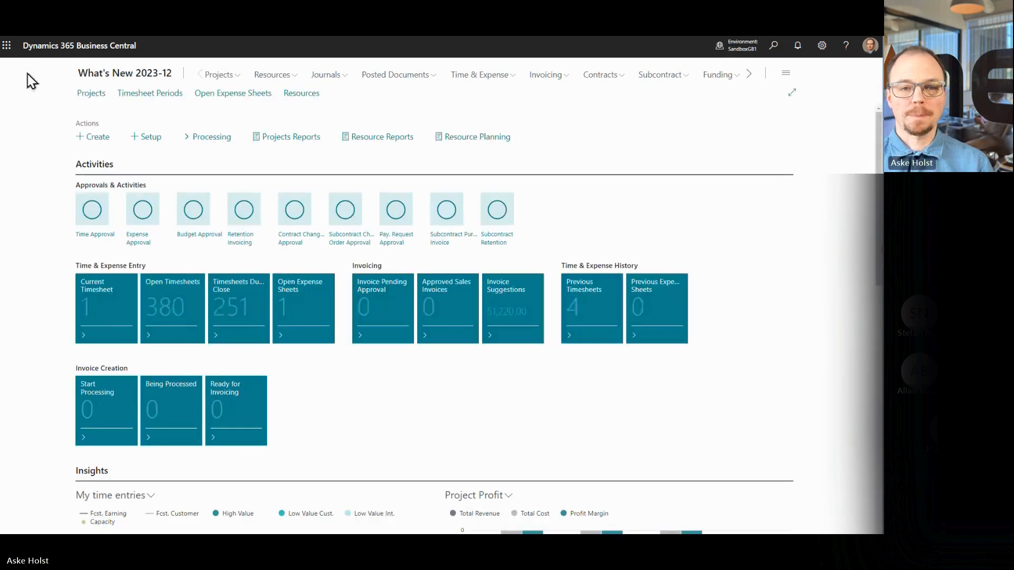